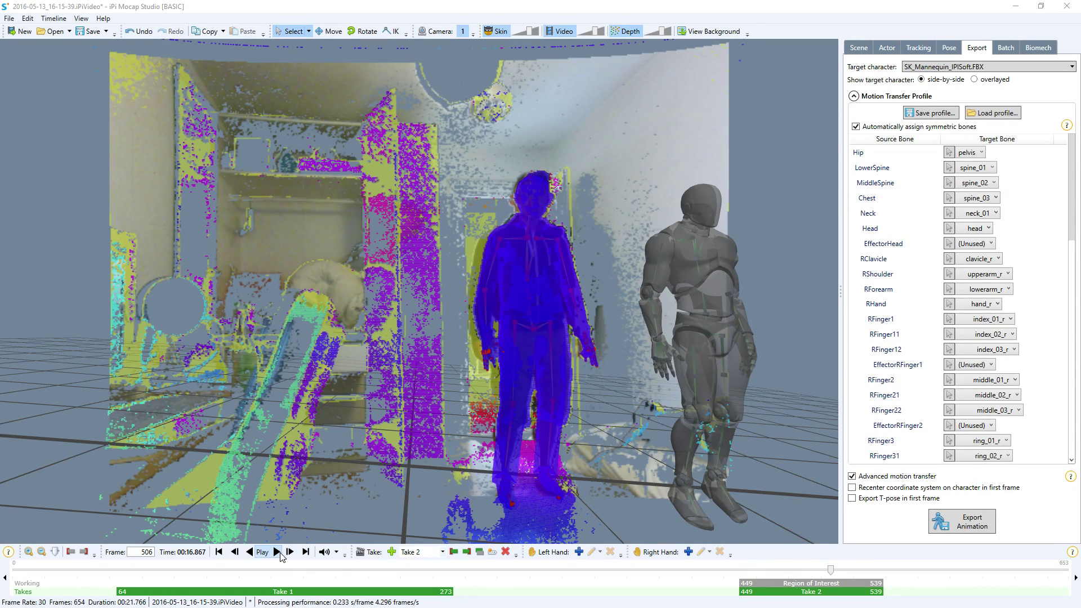
Step: Play back Take 2, then export it as FBX, overwriting IPI_Sidestep.fbx with default options
click(279, 554)
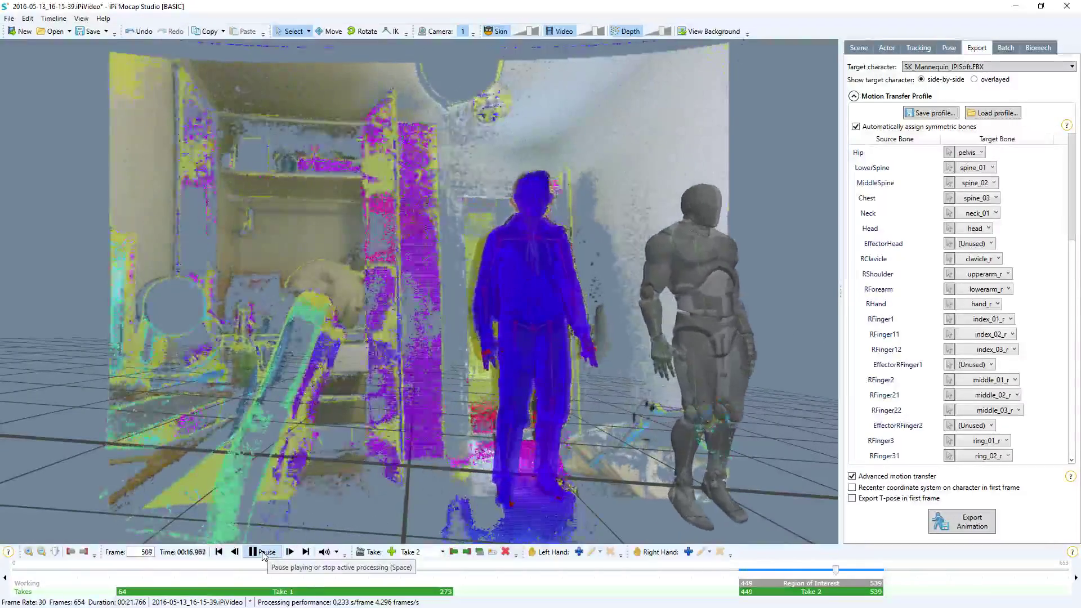
click(263, 554)
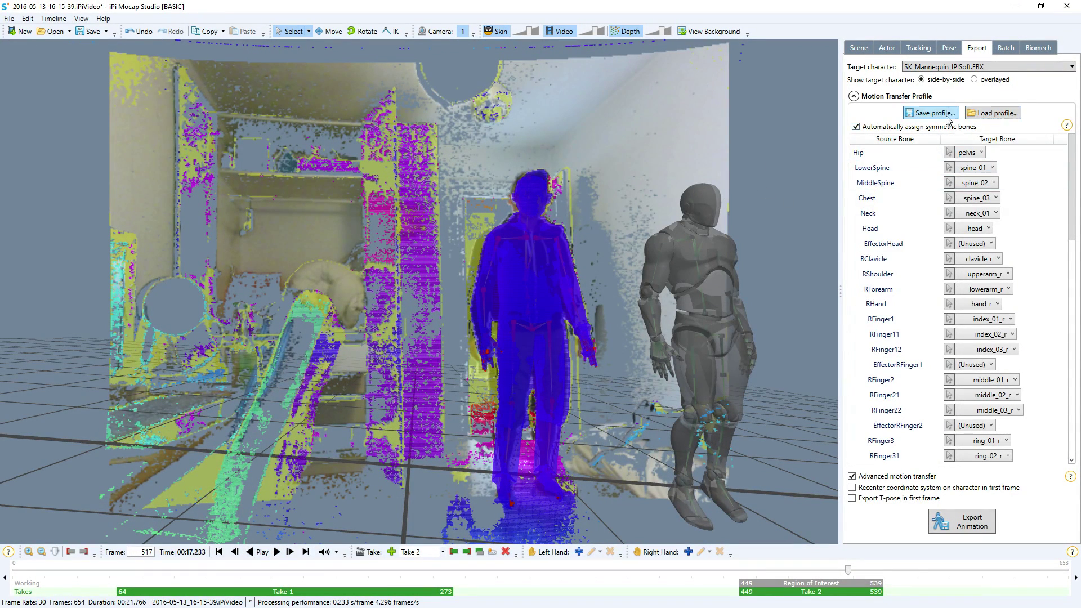
click(968, 523)
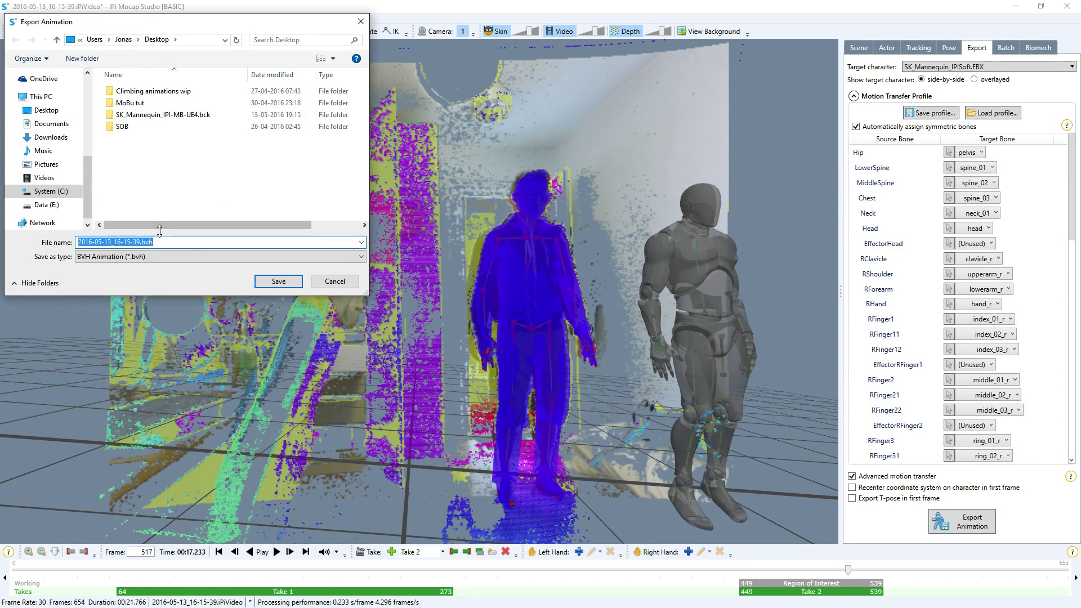
click(220, 256)
click(118, 276)
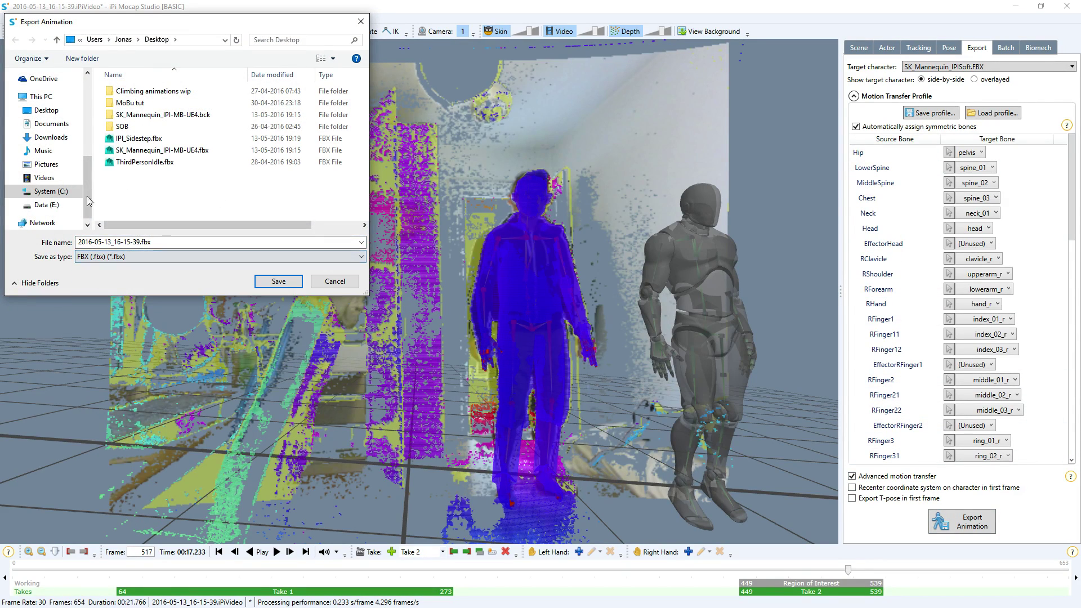
click(137, 143)
click(279, 281)
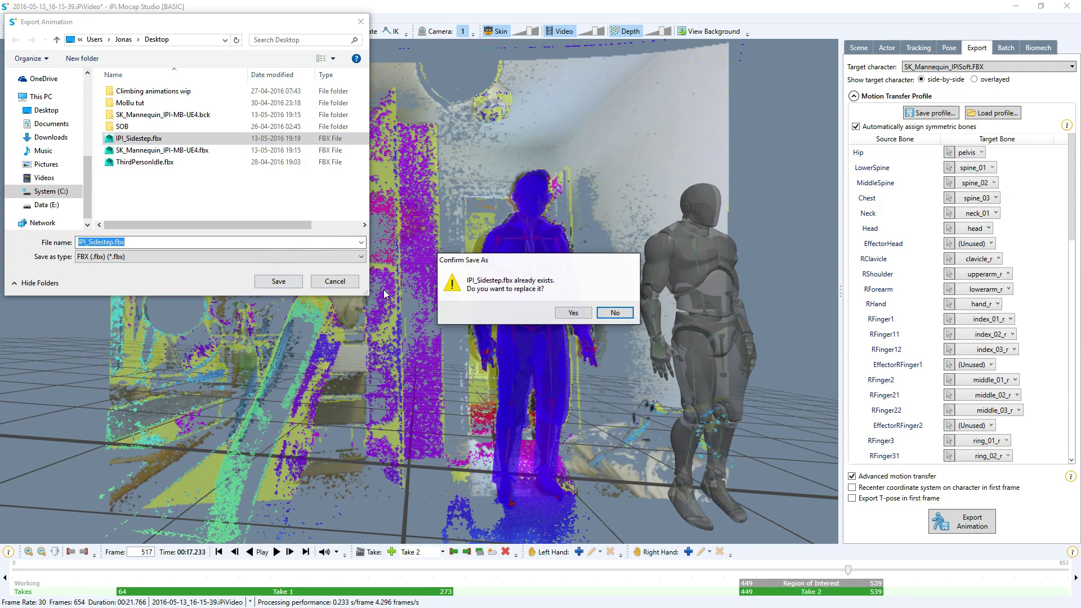
click(573, 314)
click(532, 336)
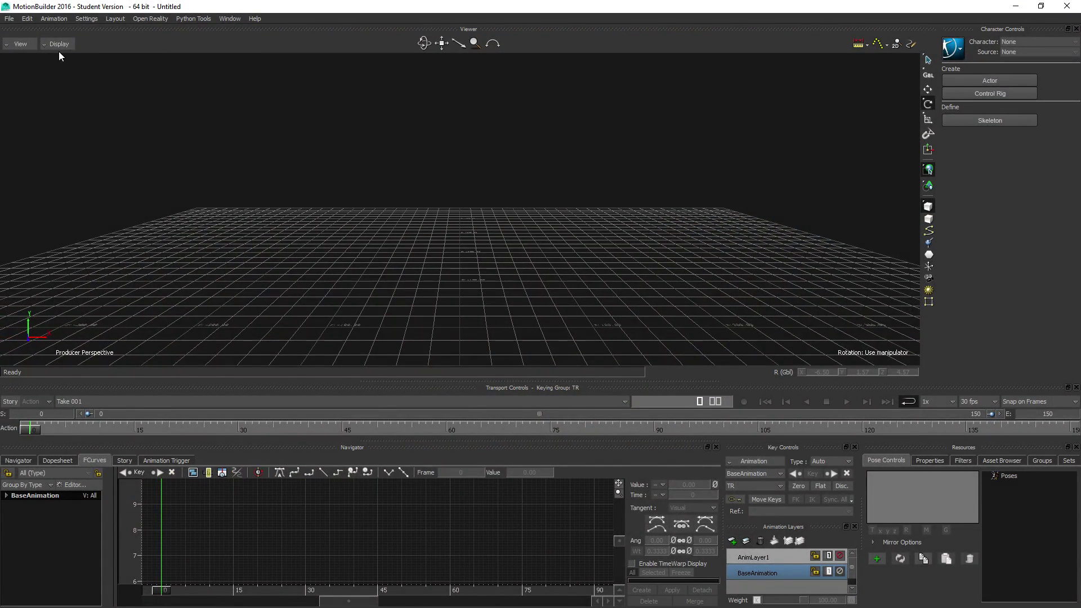
Step: Open SK_Mannequin_IPI-MB-UE4.fbx from the Desktop using the default open options
click(10, 18)
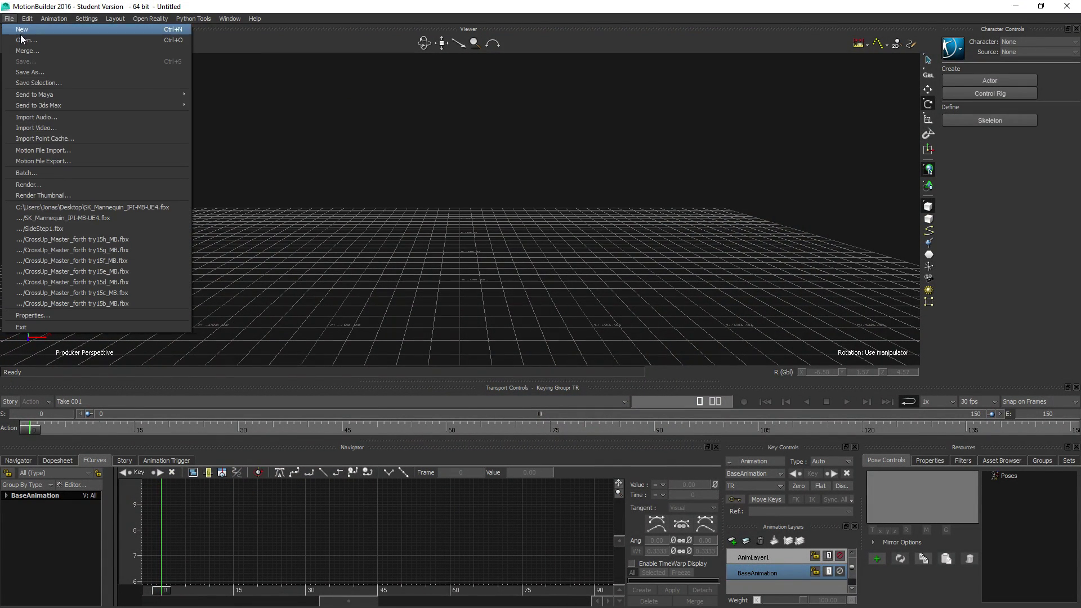
click(25, 41)
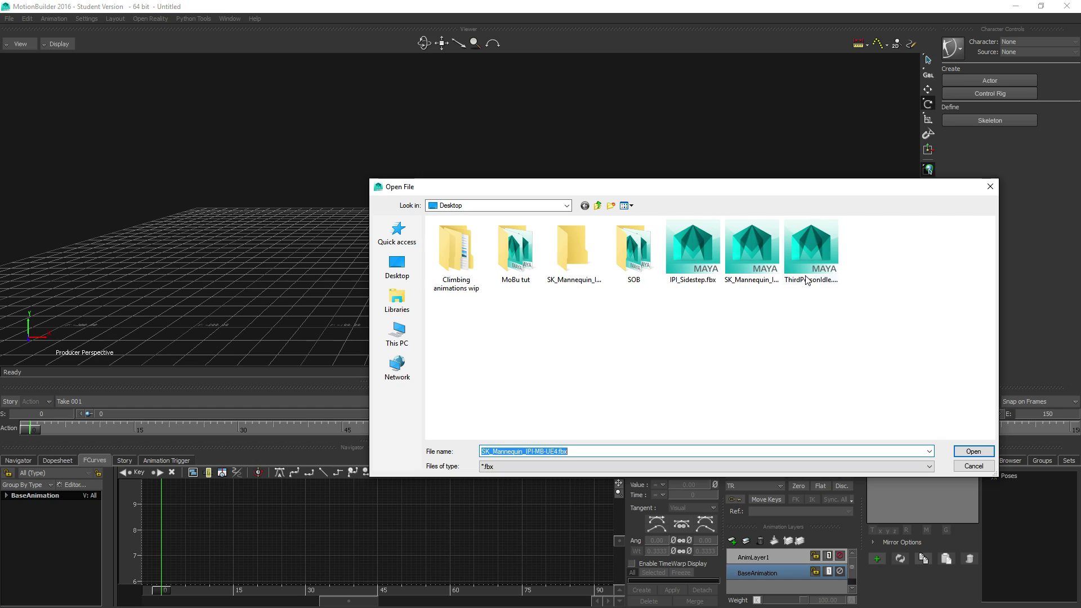
double_click(758, 270)
click(305, 560)
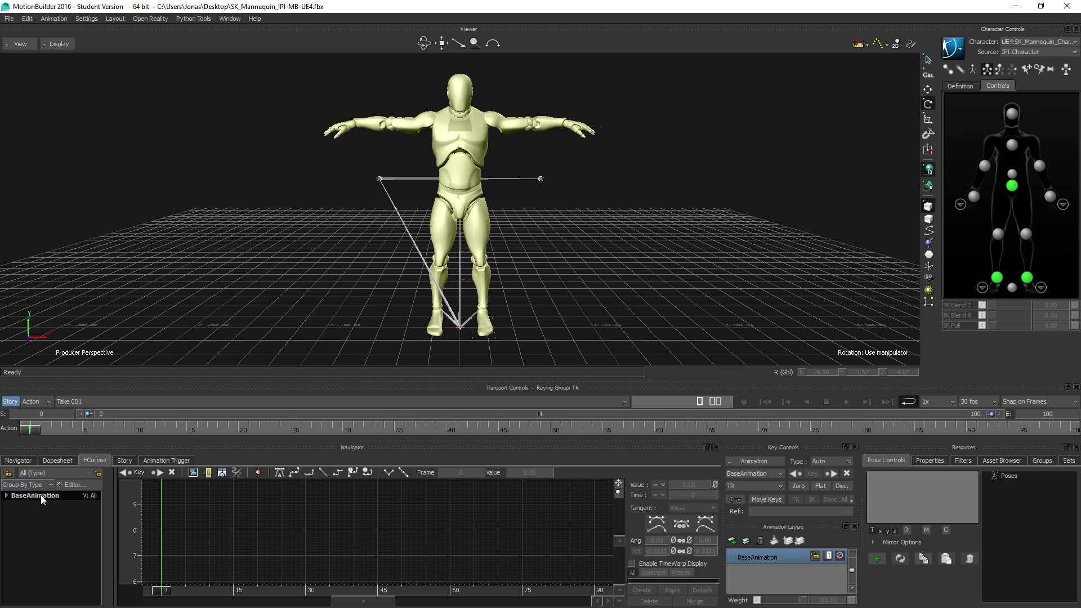
Step: Show the Navigator, merge ThirdPersonIdle.fbx as Unreal Take 1, and play the idle back
click(17, 461)
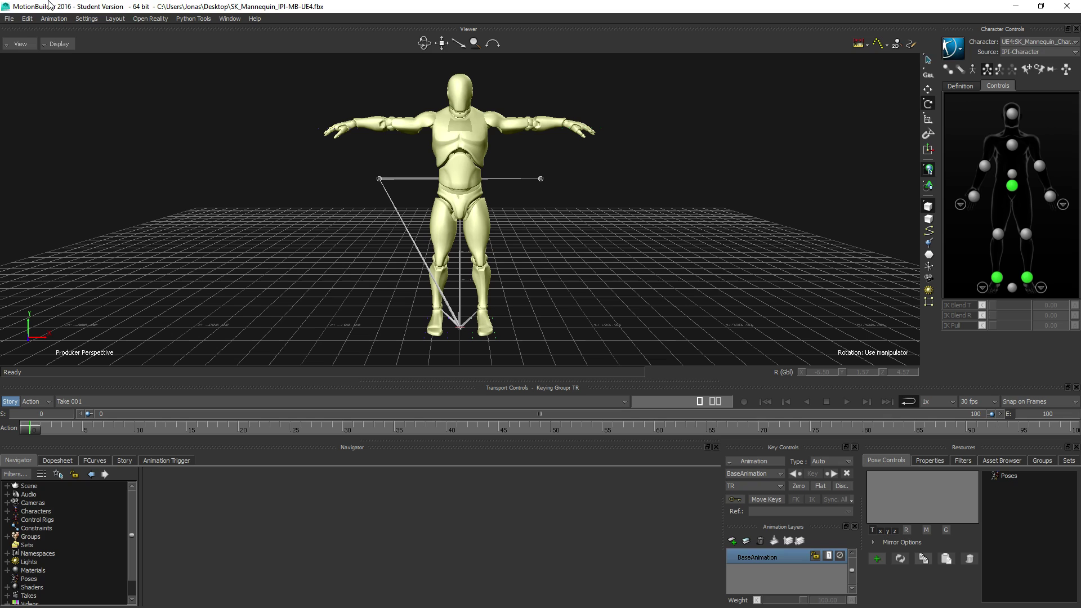
click(9, 19)
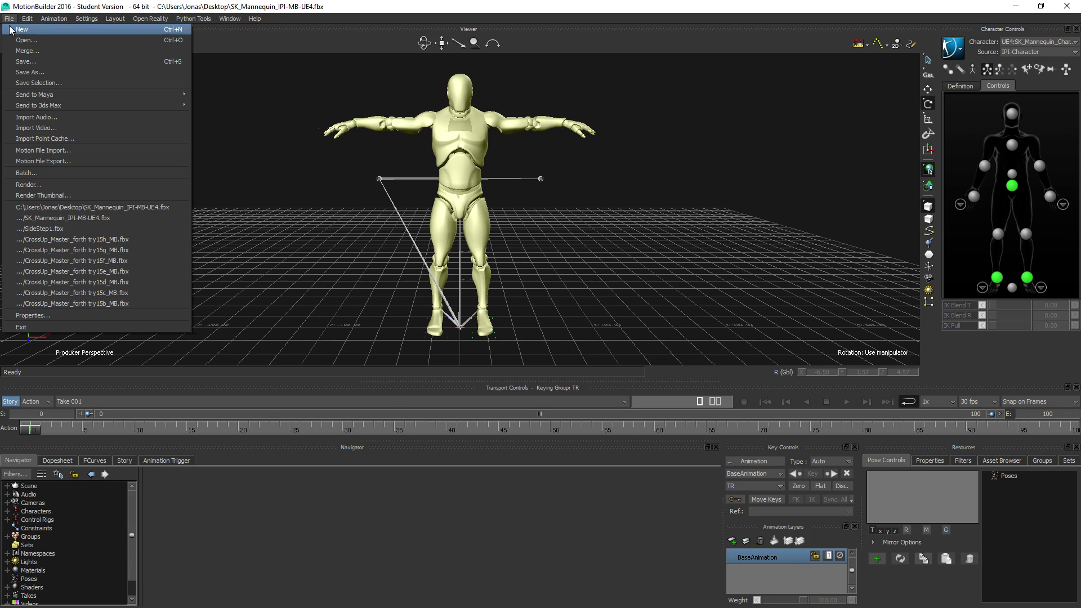
click(58, 151)
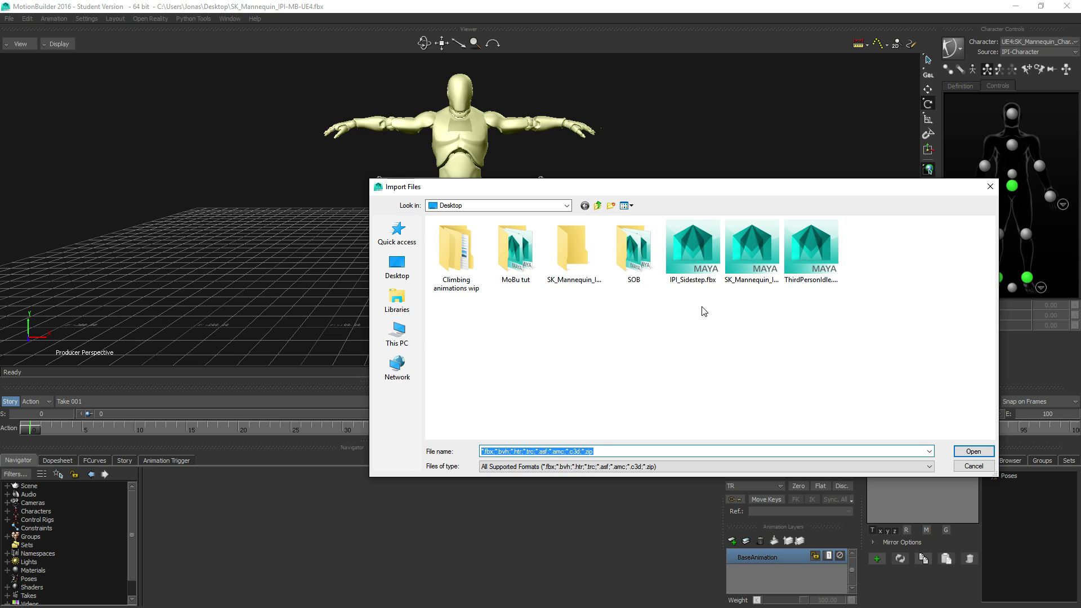
double_click(811, 254)
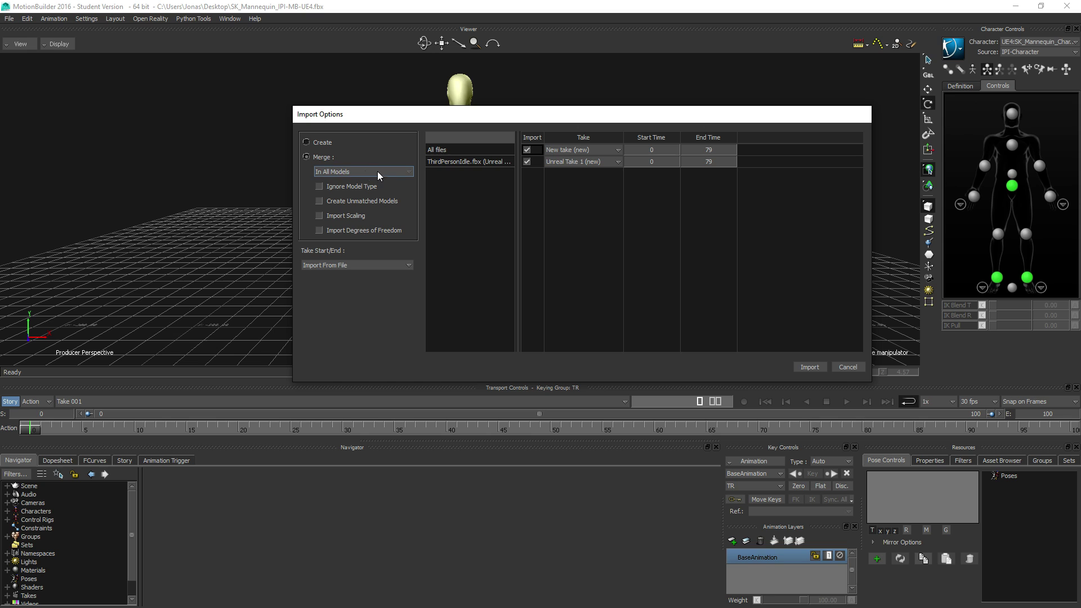
click(810, 367)
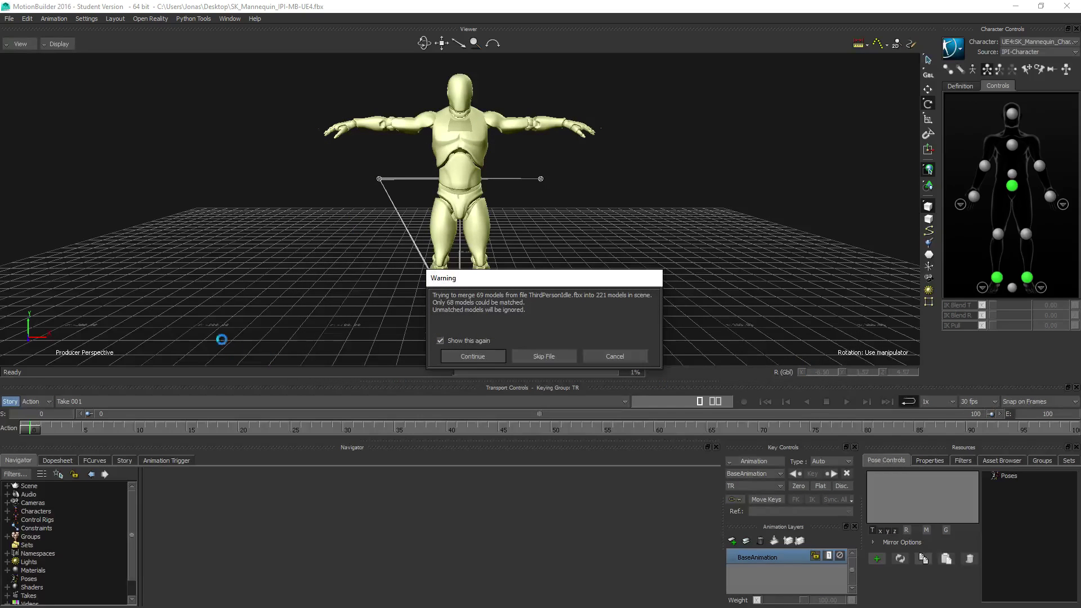
click(476, 363)
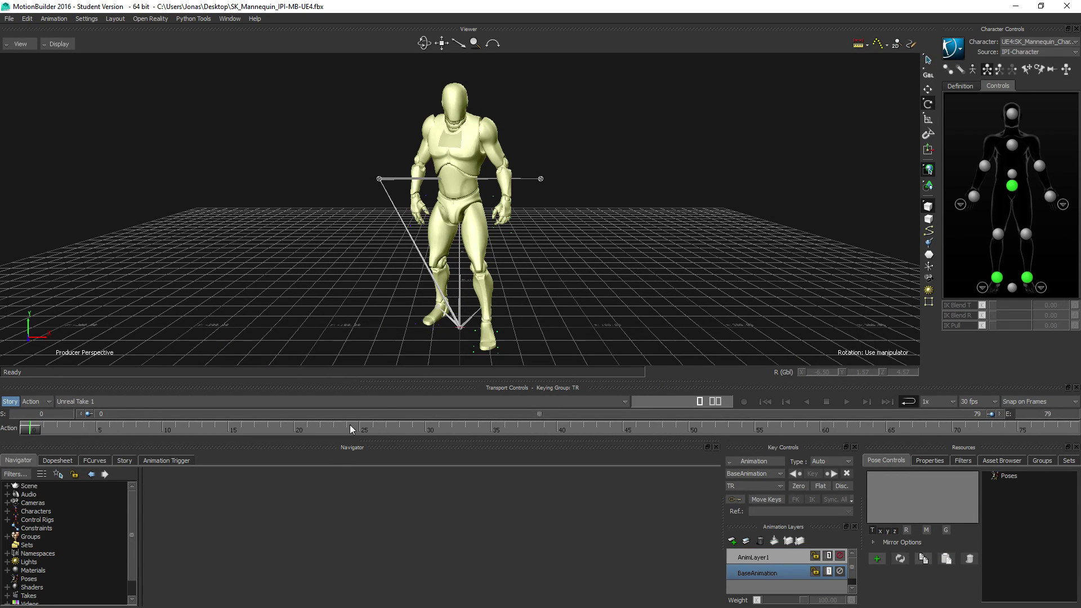
click(847, 402)
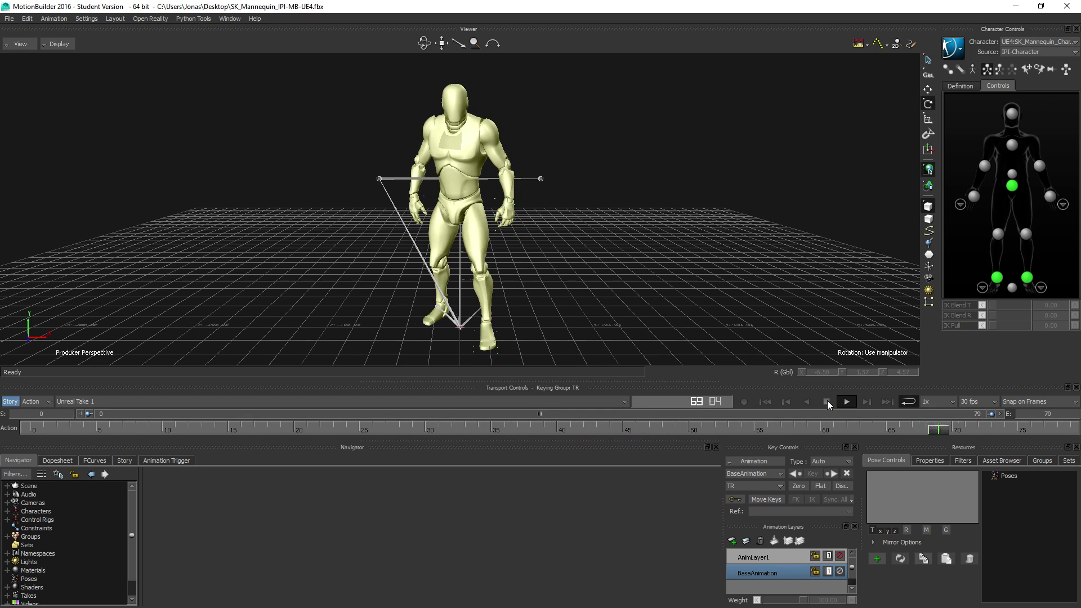
click(827, 401)
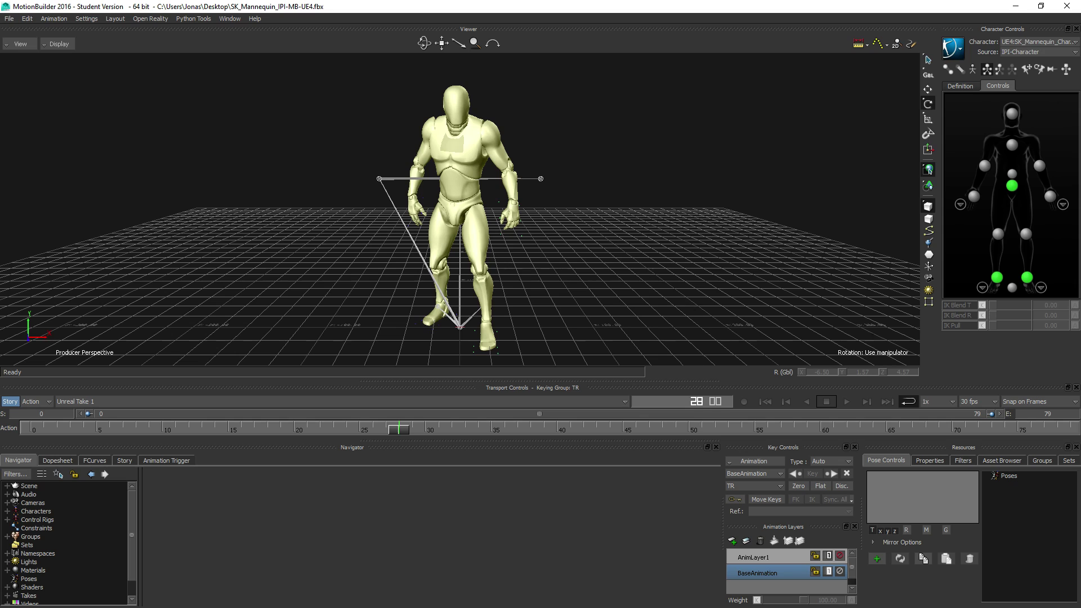
Step: Merge IPI_Sidestep.fbx as iPi Default Take, then play and scrub through the sidestep
click(10, 19)
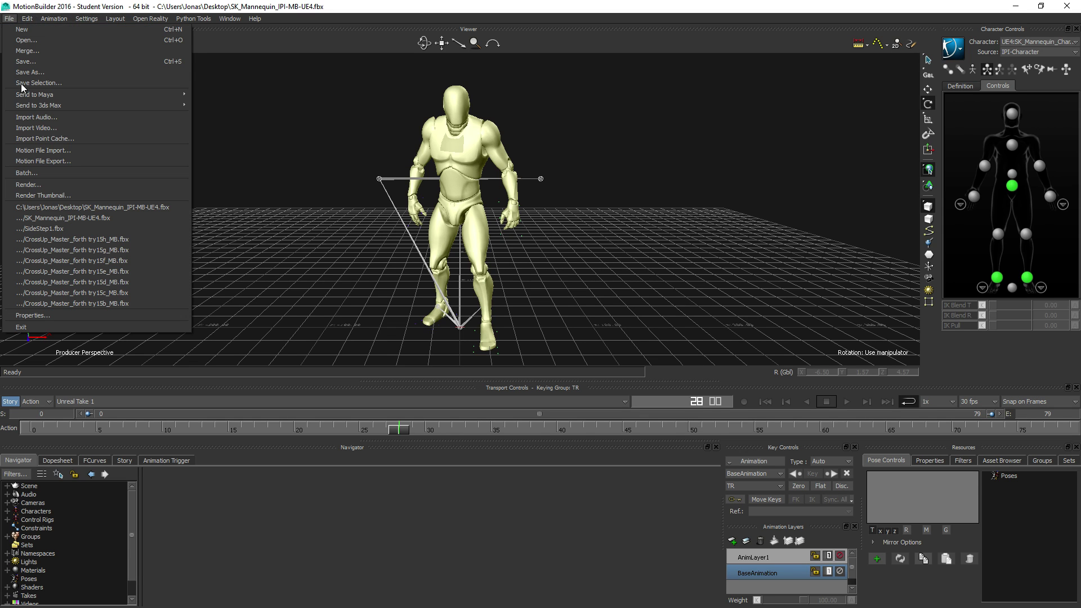
click(48, 150)
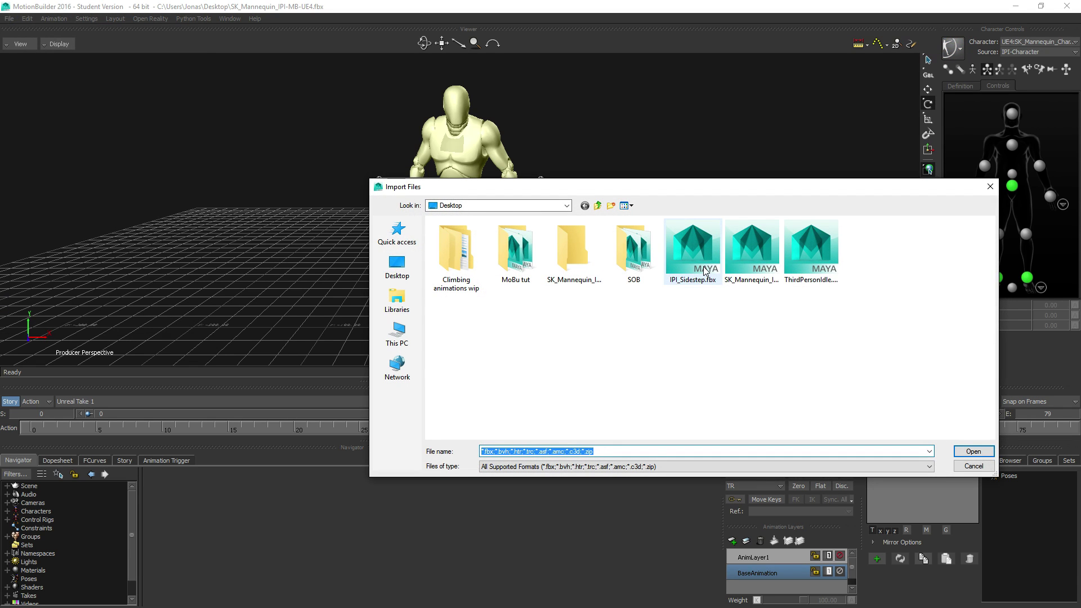
click(705, 272)
double_click(706, 272)
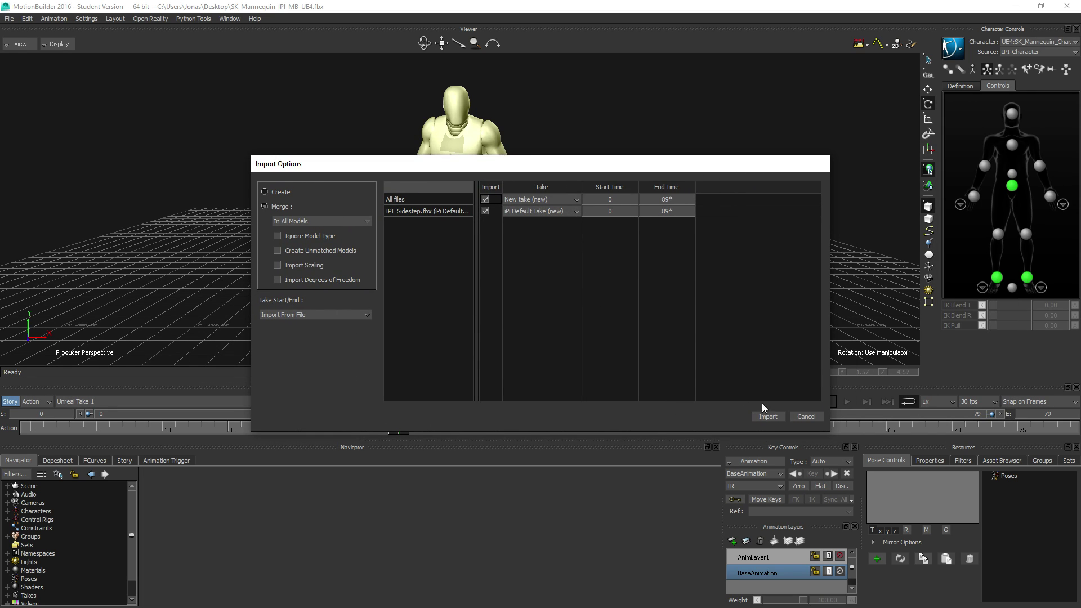
click(769, 416)
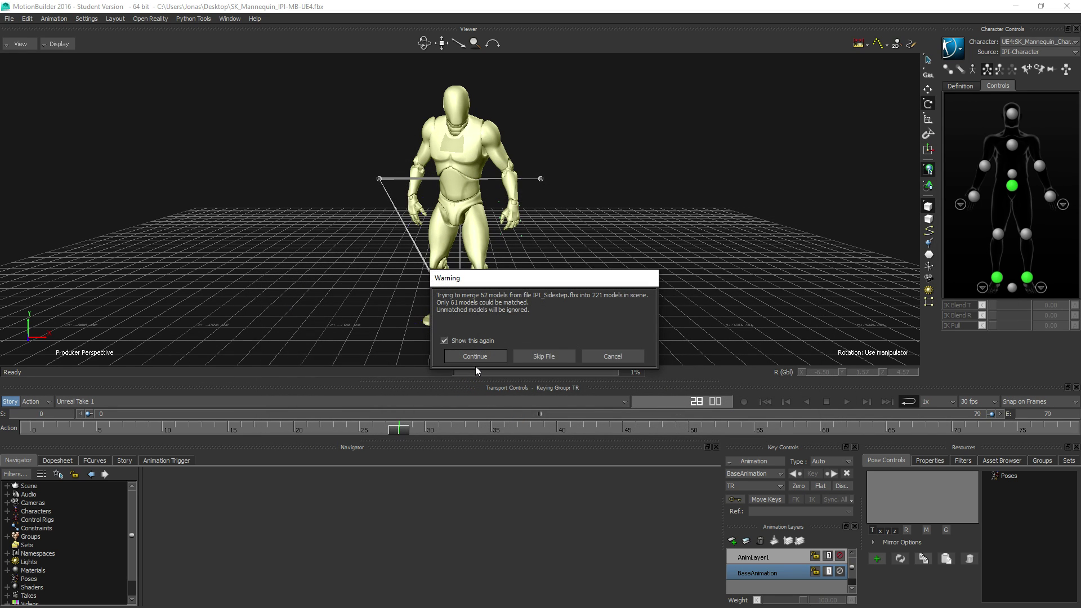
click(476, 359)
click(847, 402)
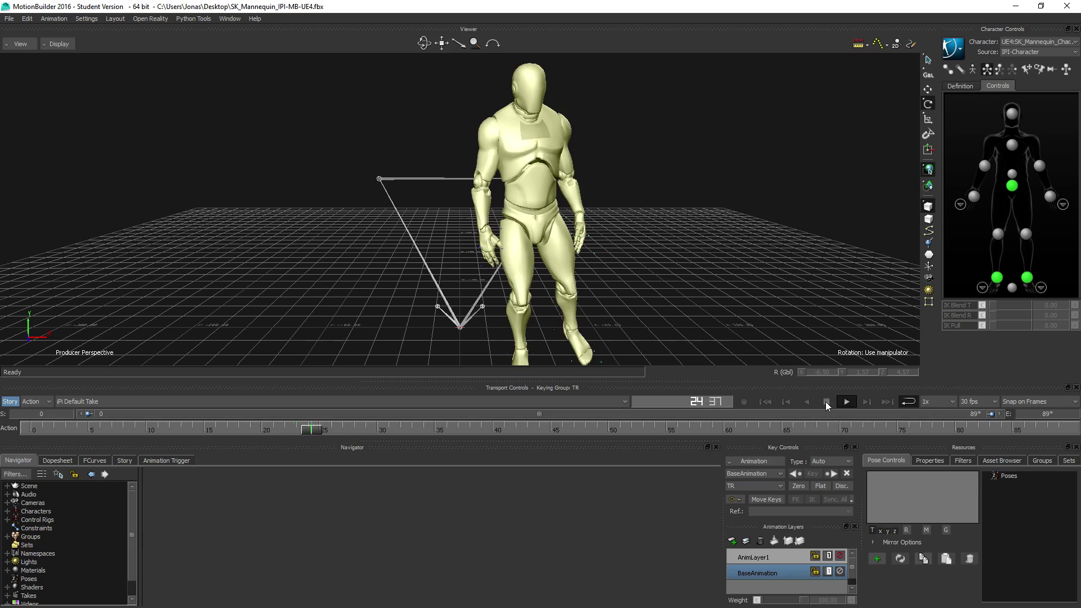
click(827, 403)
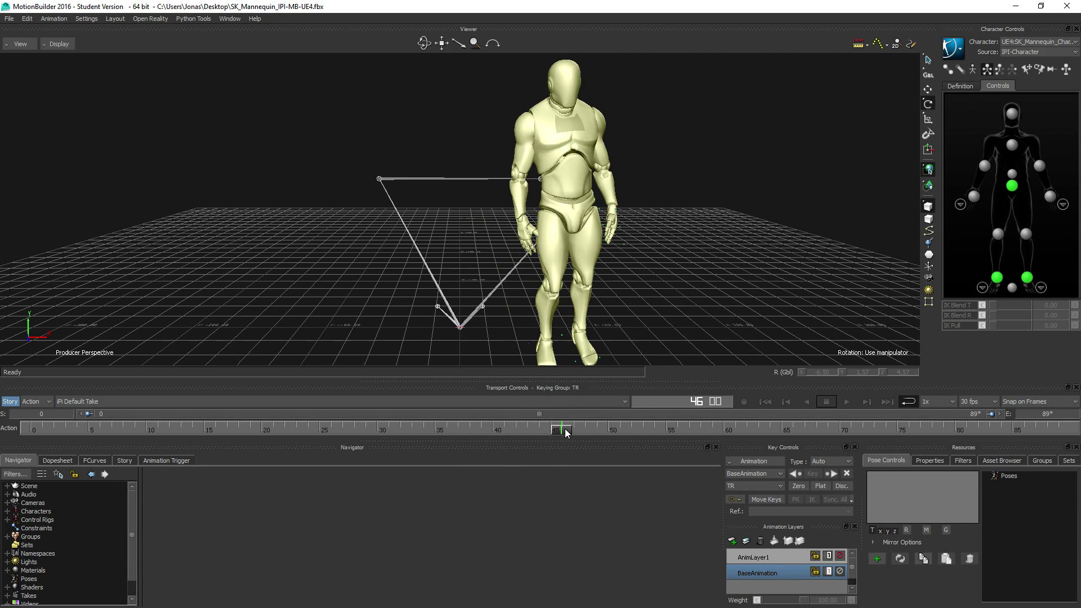
drag(567, 432, 32, 428)
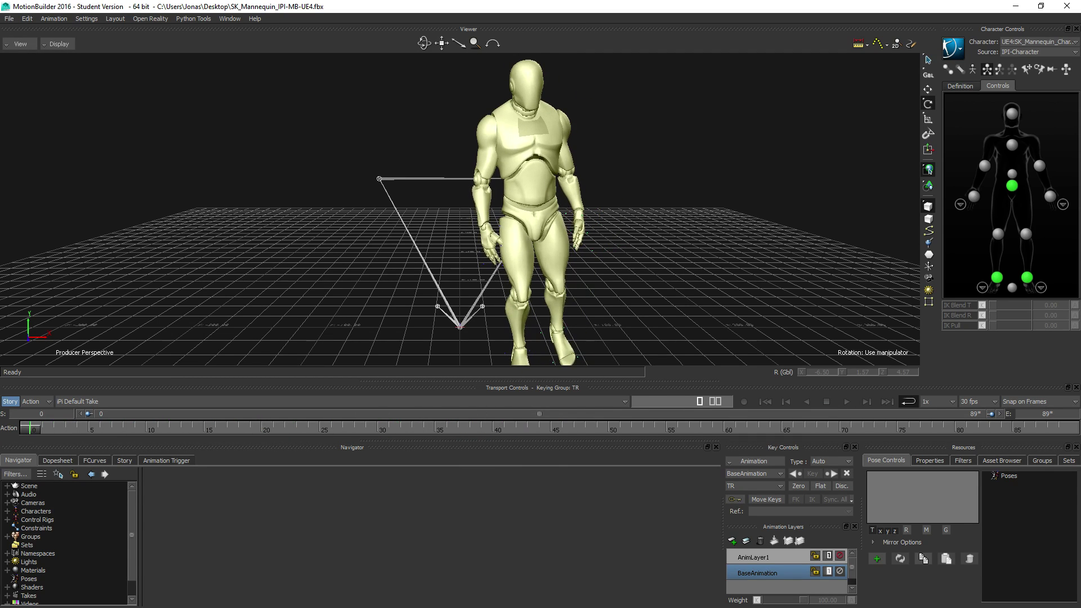
Step: Switch to Unreal Take 1, then to iPi Default Take and scrub its sidestep poses
click(75, 402)
click(72, 429)
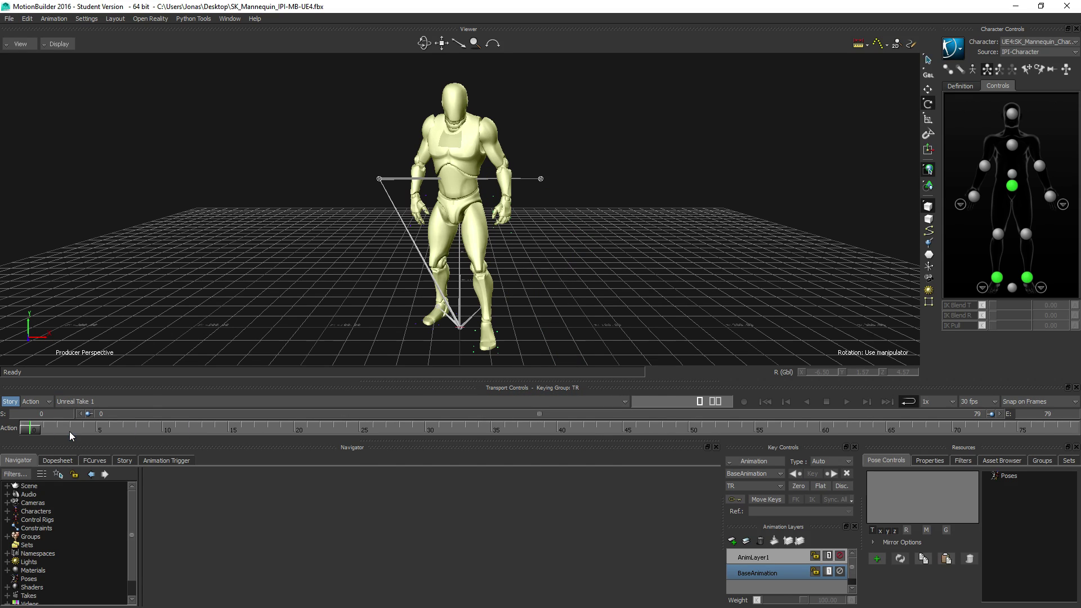
click(72, 401)
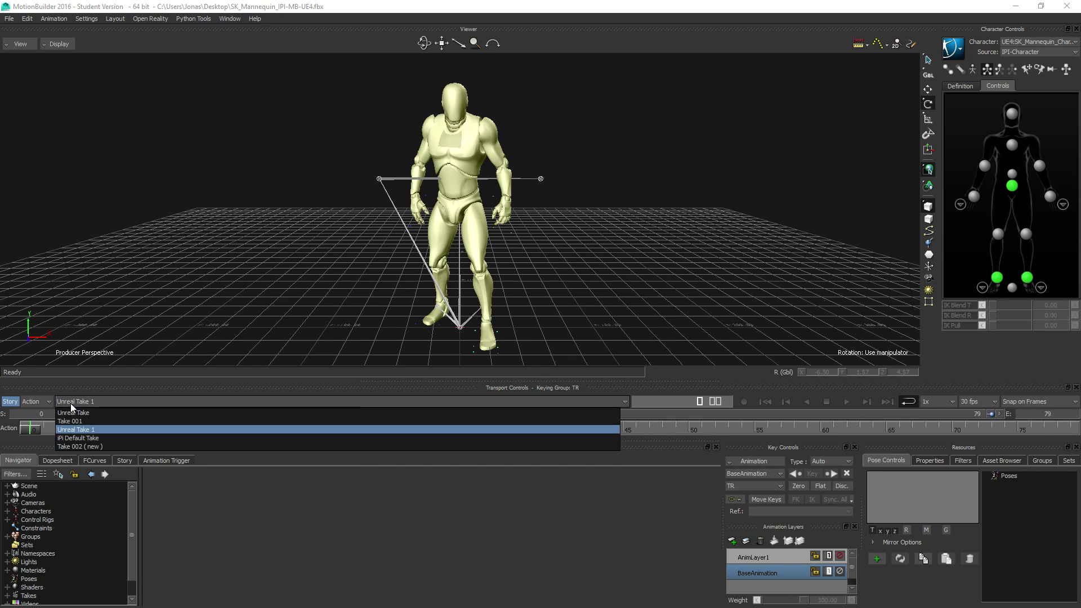
click(72, 439)
drag(34, 434, 5, 442)
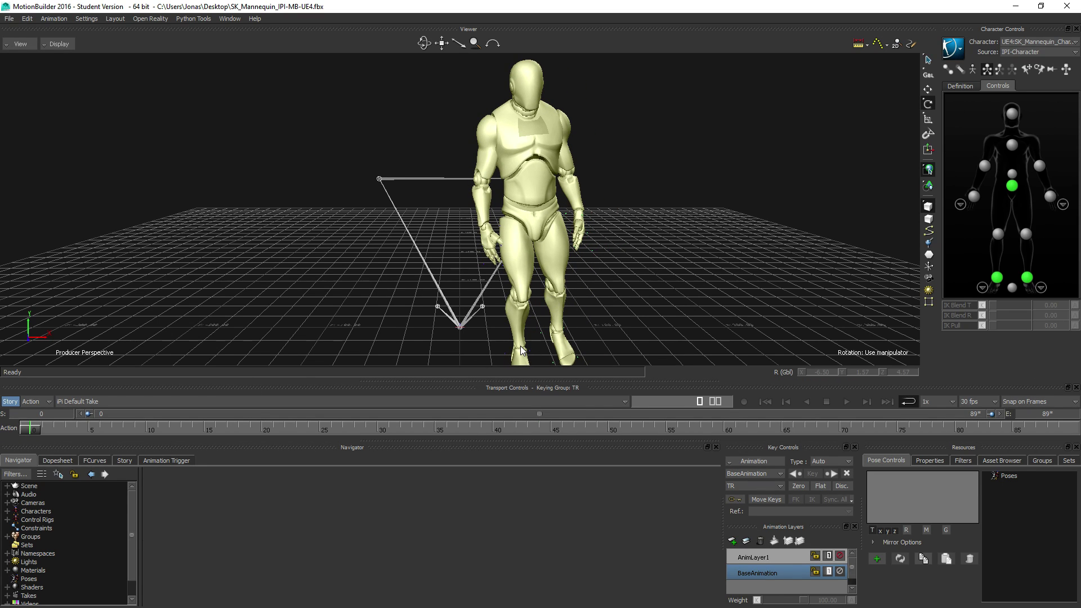
ctrl+shift+drag(575, 337, 482, 321)
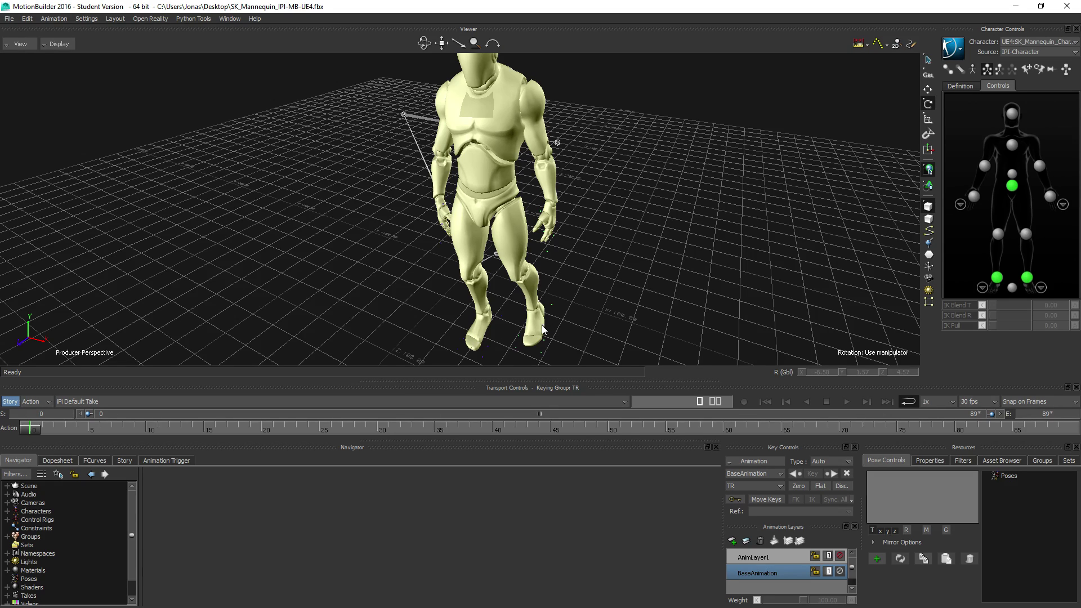
Step: Compare Unreal Take 1 again, then return to iPi Default Take and review it from the front
click(102, 403)
click(78, 430)
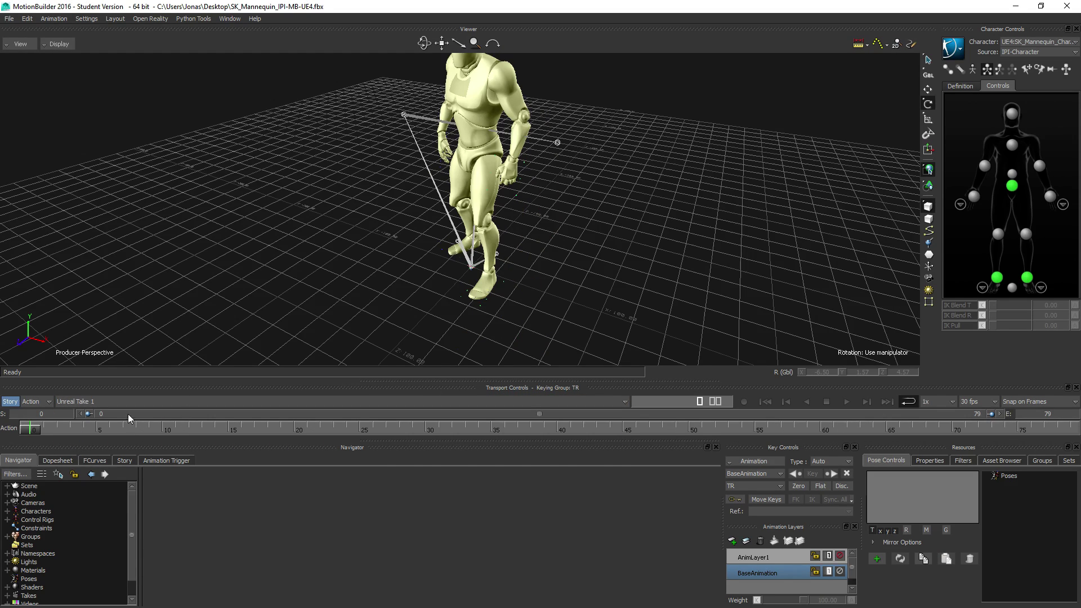
click(74, 402)
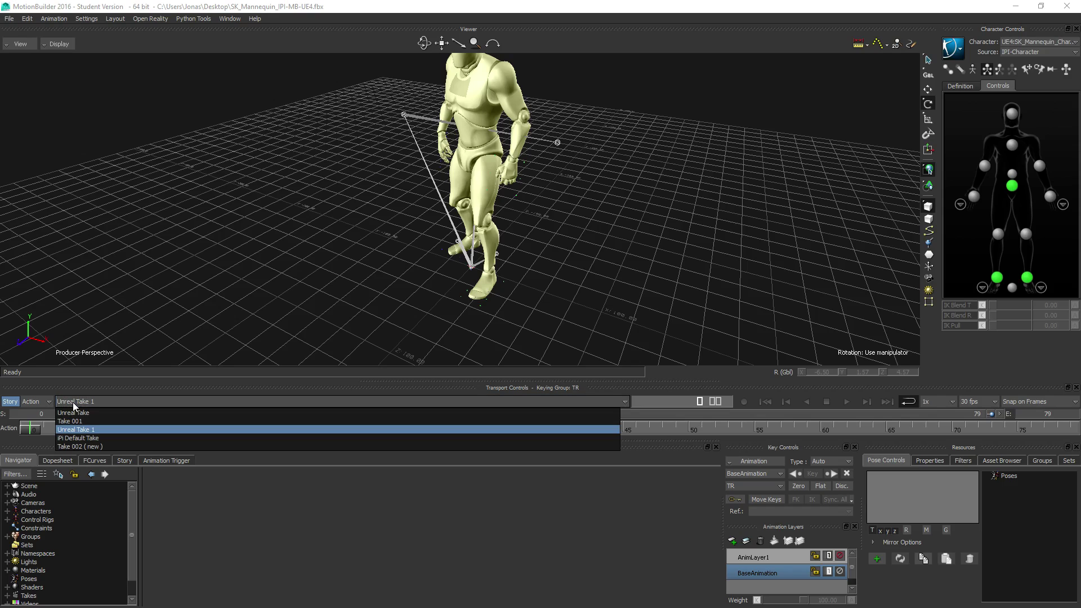
click(77, 439)
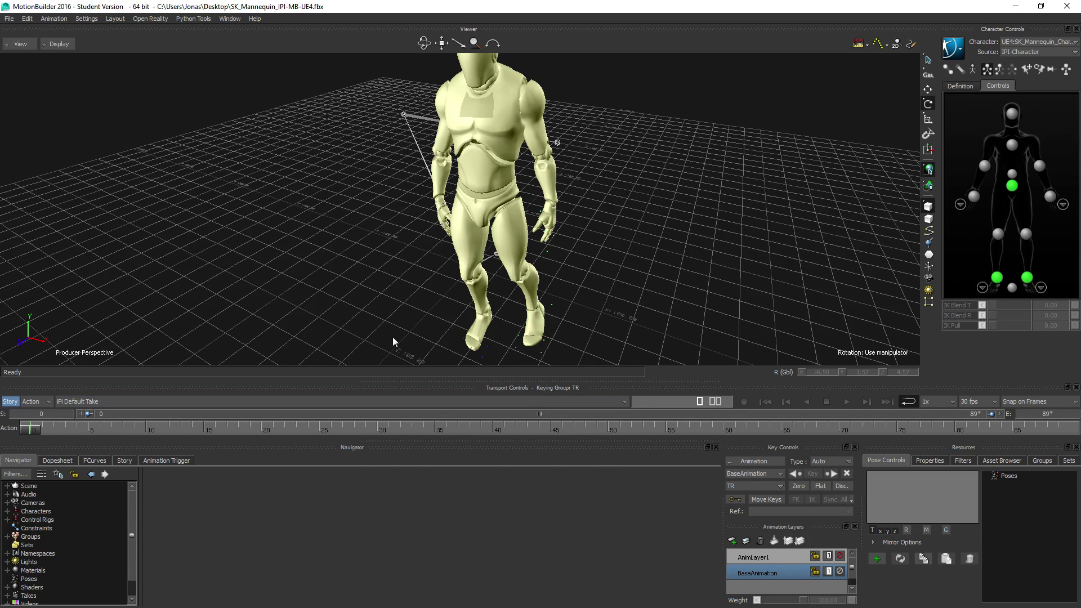
drag(35, 433, 17, 449)
ctrl+shift+drag(205, 296, 406, 280)
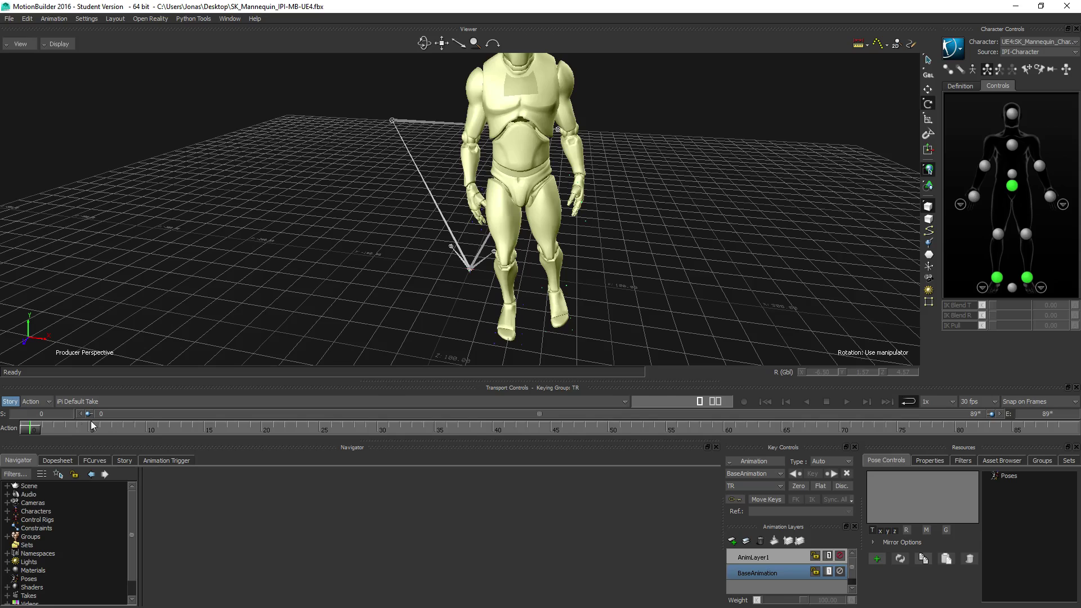
Step: Check Unreal Take 1 once more and finish with iPi Default Take current
click(103, 401)
click(72, 435)
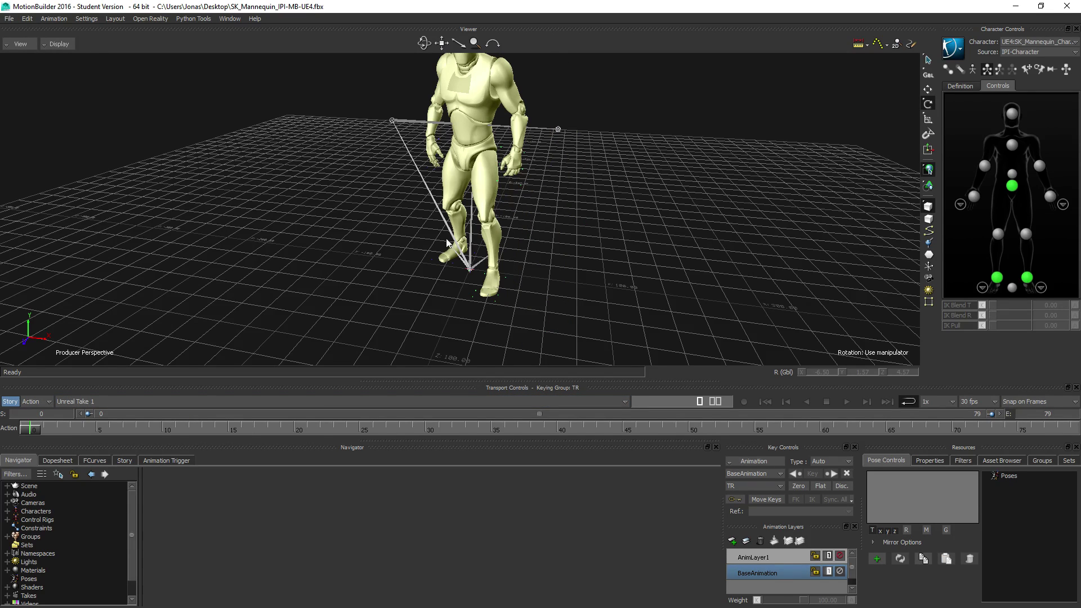
click(77, 403)
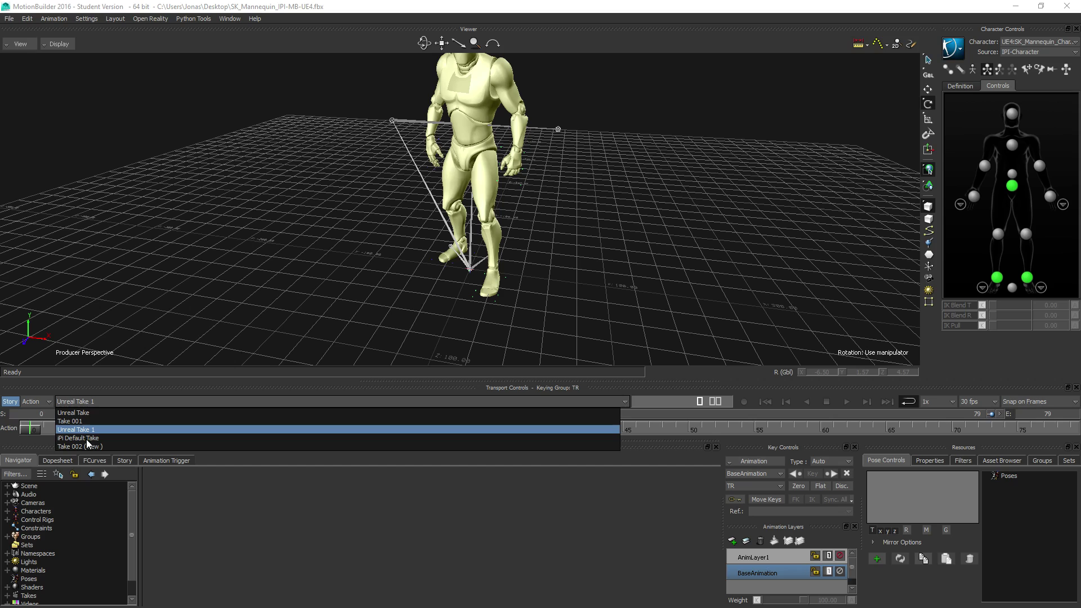
click(87, 439)
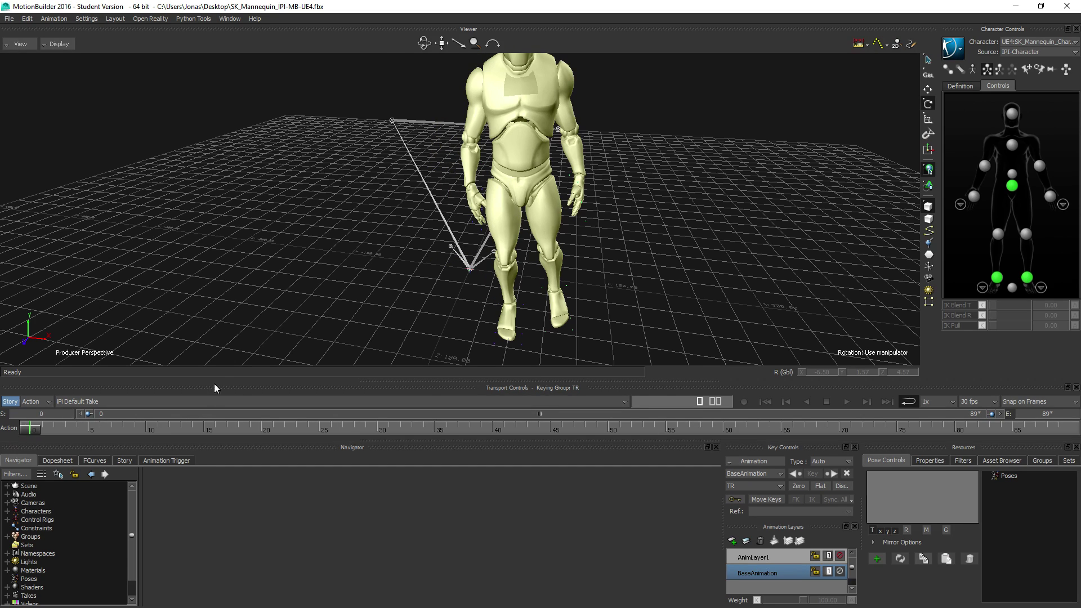
Step: Open the UE4:SK_Mannequin_Character settings and plot the character onto the Control Rig
double_click(35, 511)
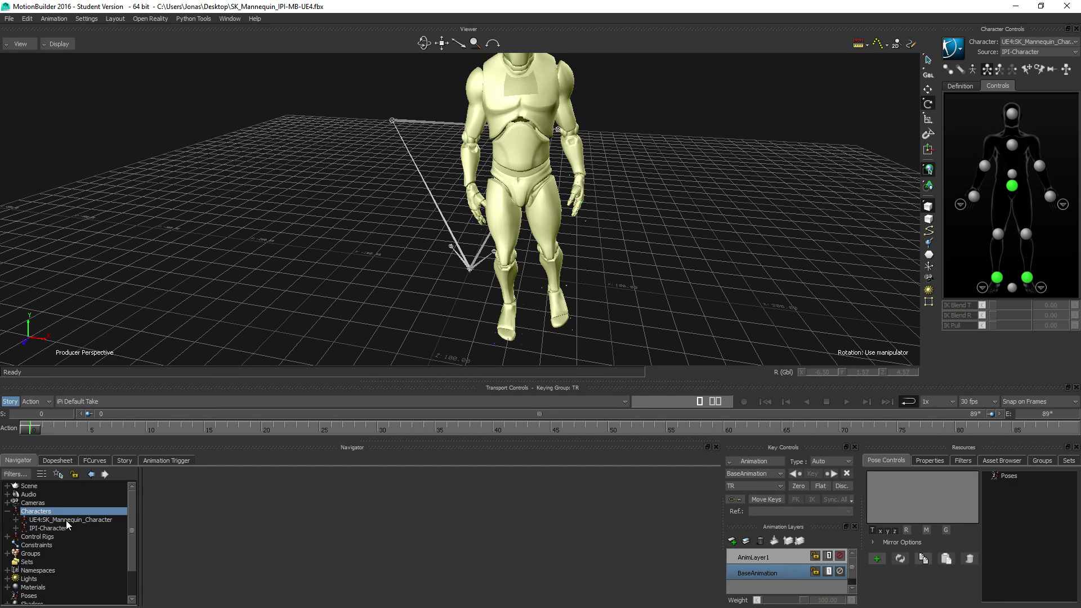
double_click(67, 522)
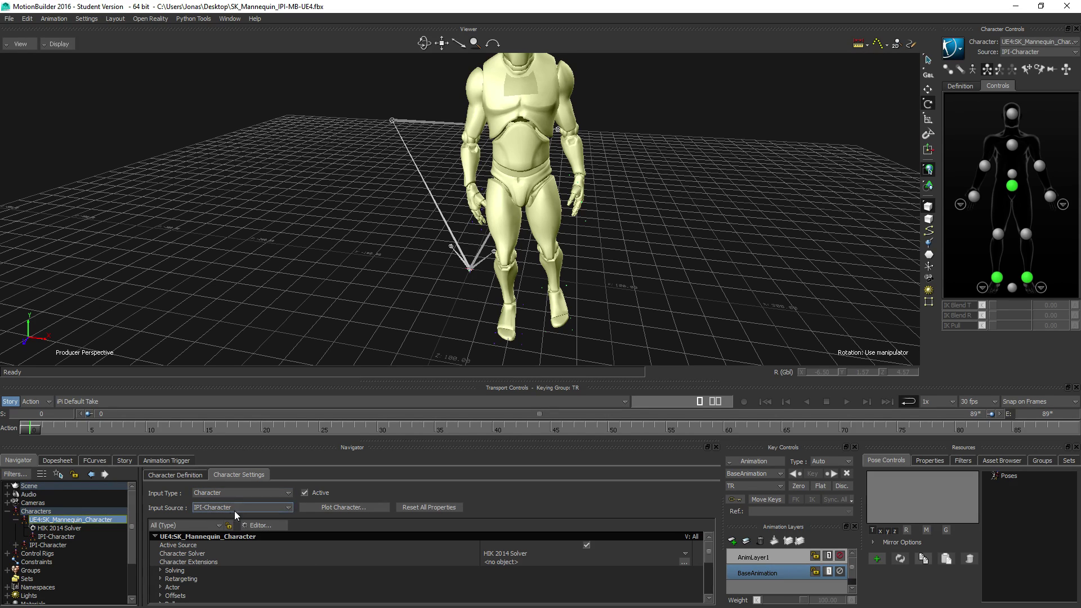
click(341, 508)
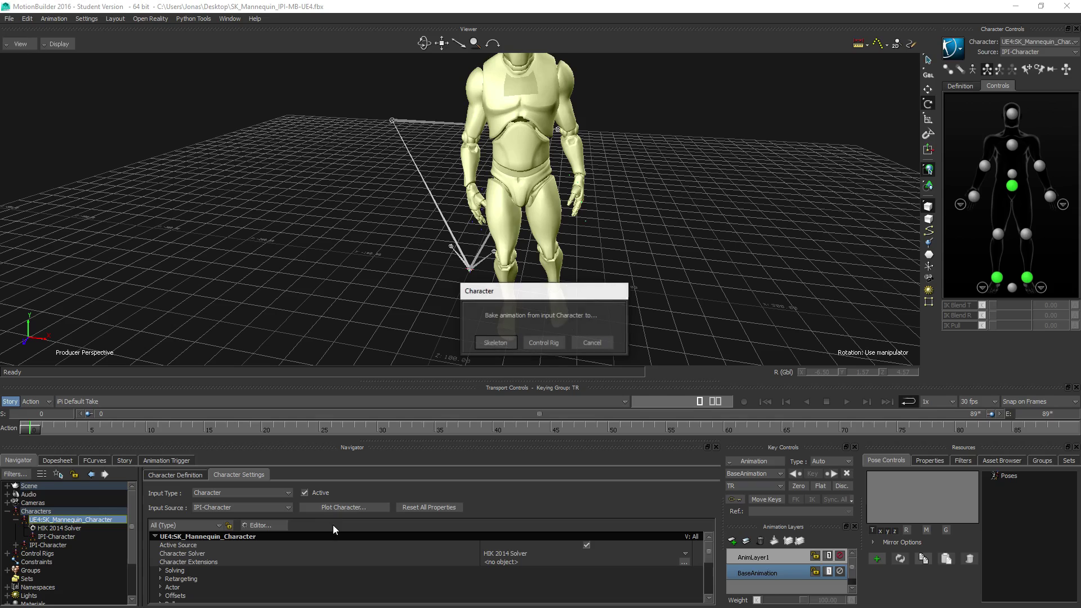
click(542, 344)
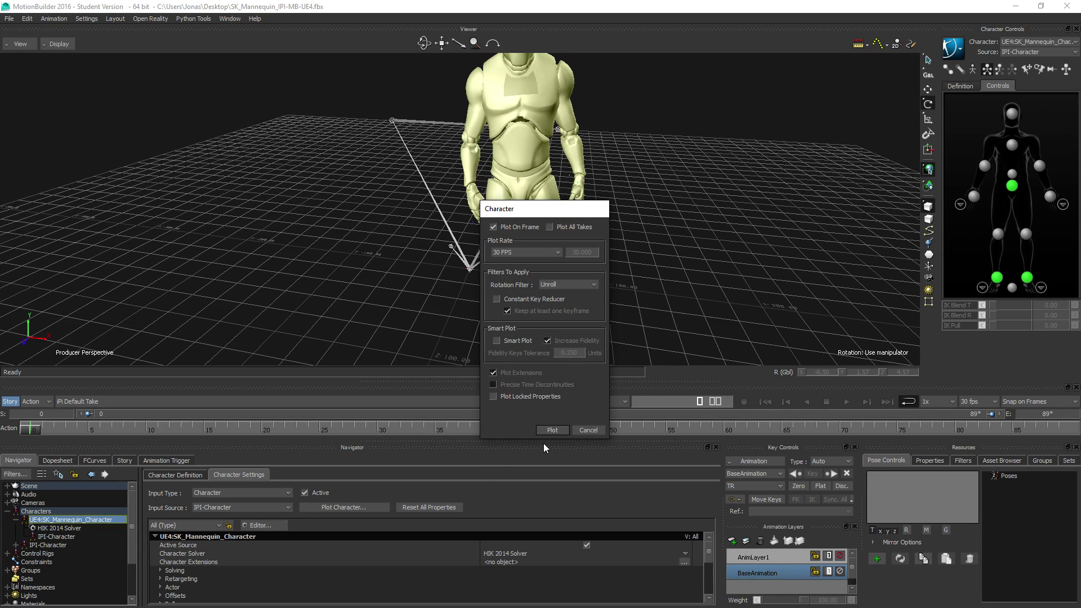
click(549, 431)
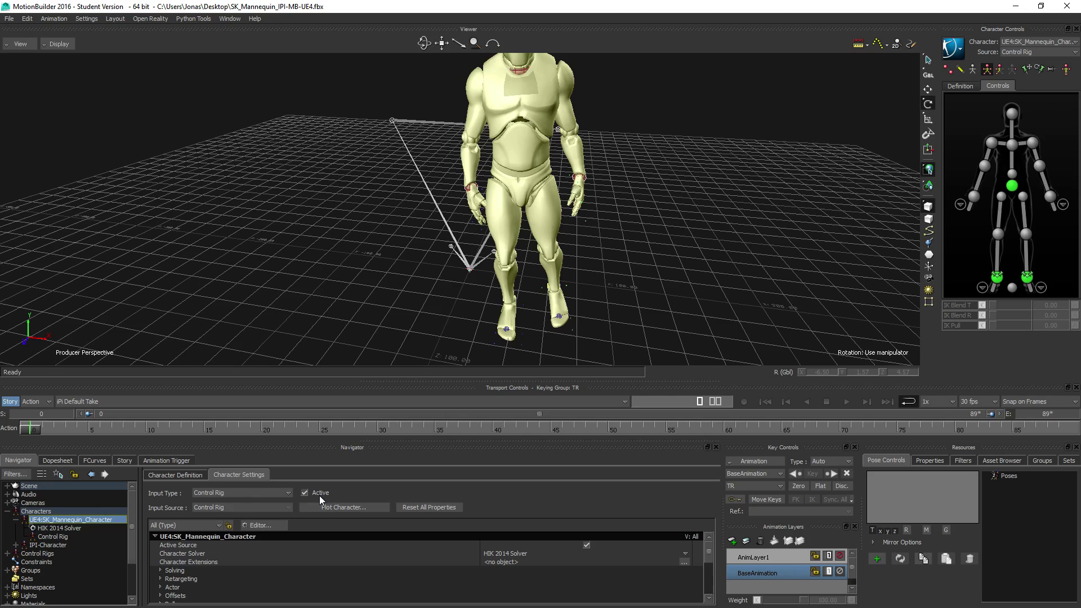
Step: Set the character input back to IPI-Character and turn on Mirror Animation
click(223, 492)
click(231, 503)
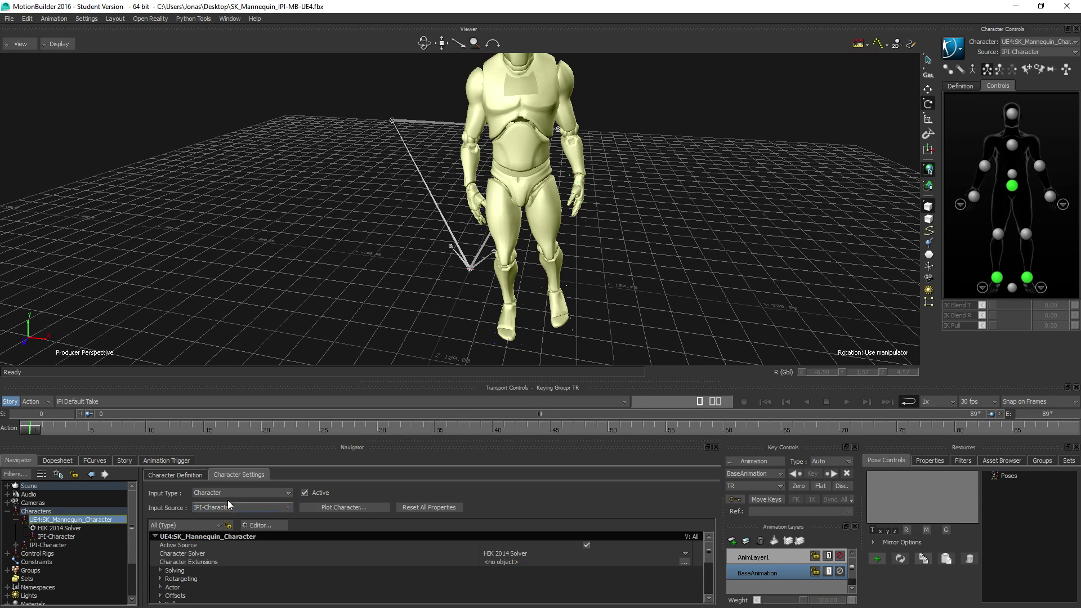
scroll(251, 588, down, 5)
scroll(251, 588, down, 2)
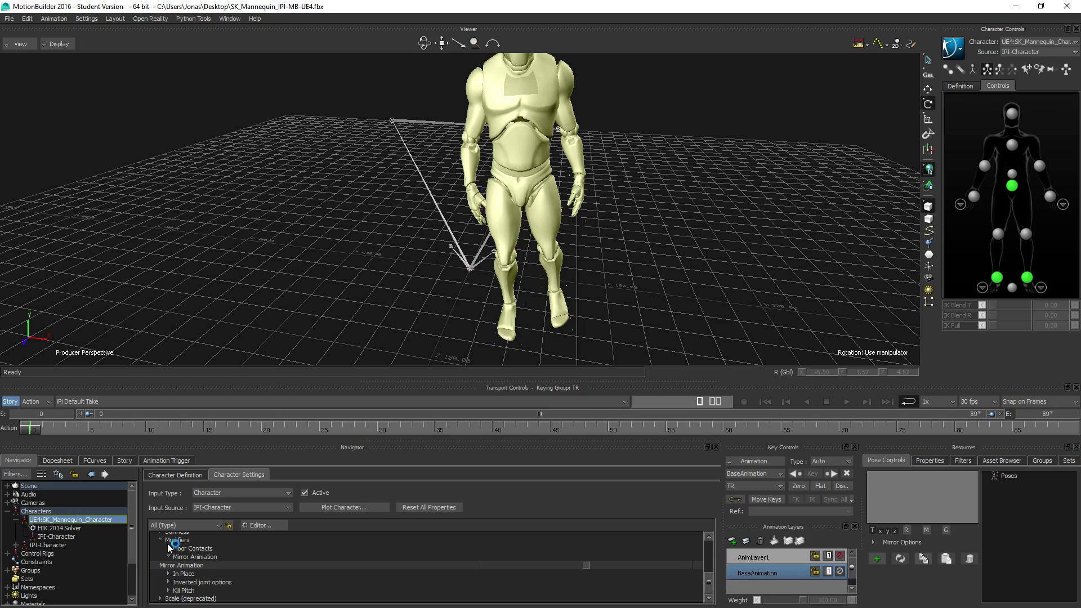
click(587, 565)
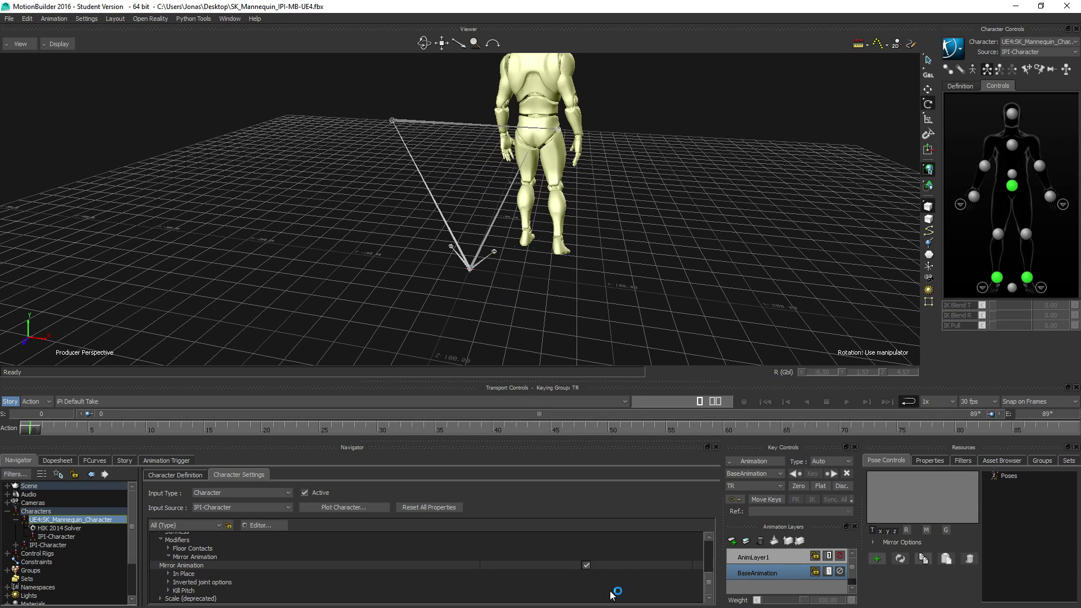
Step: Plot the mirrored animation onto the Control Rig, then turn Mirror Animation off
click(343, 509)
click(544, 343)
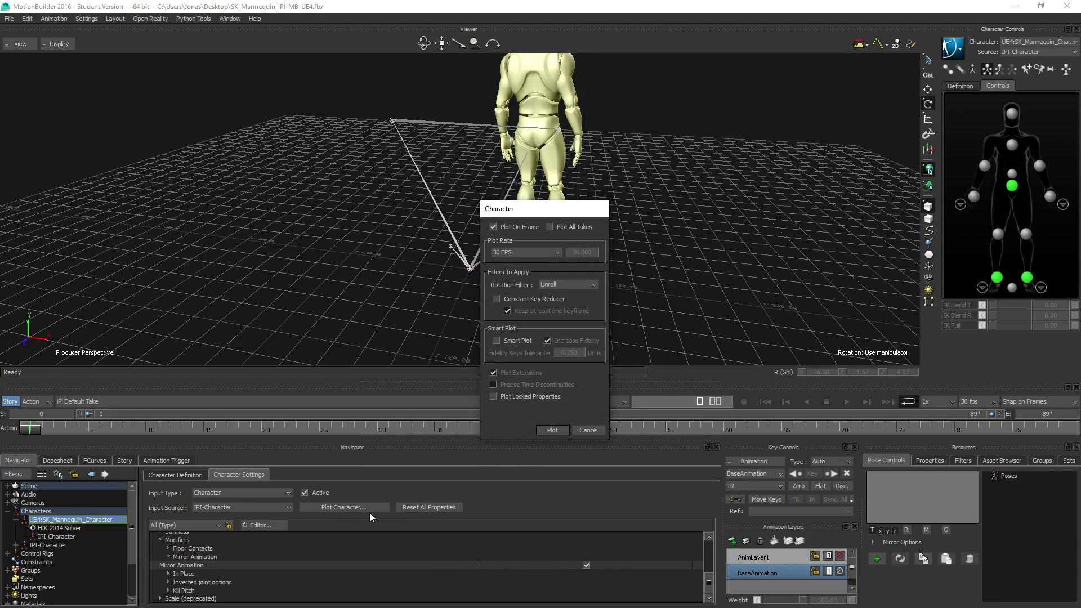
click(553, 430)
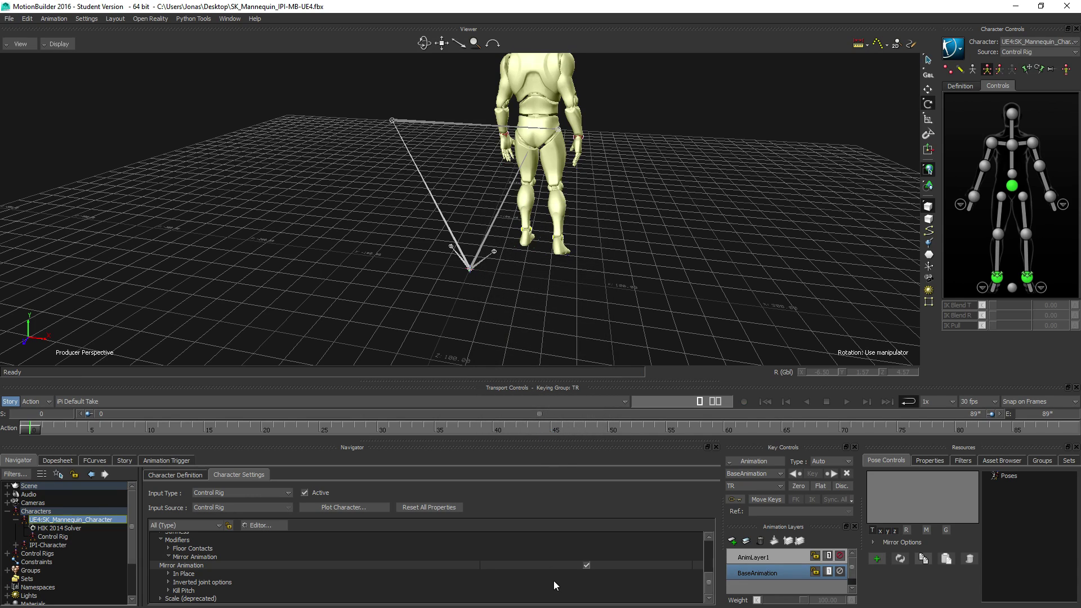
click(585, 565)
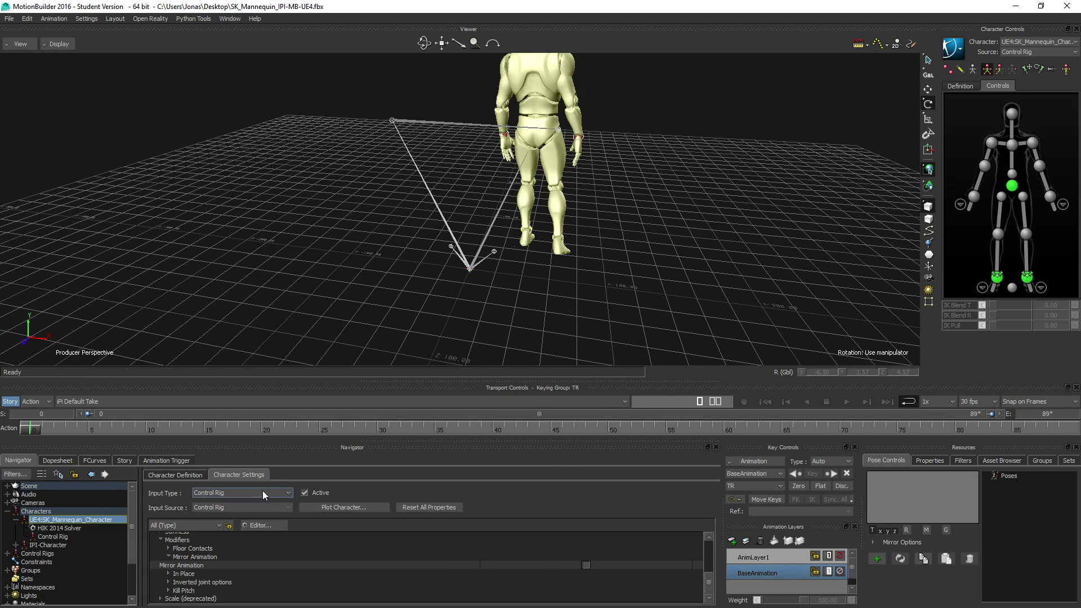
Step: Add a Story character animation track assigned to UE4:SK_Mannequin_Character
click(123, 461)
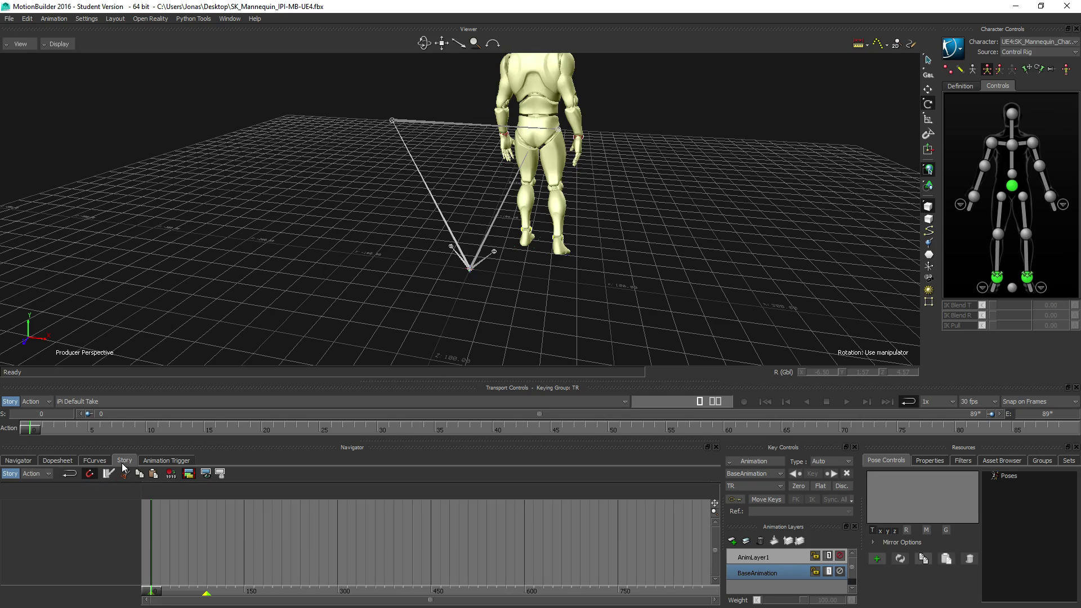
right_click(86, 518)
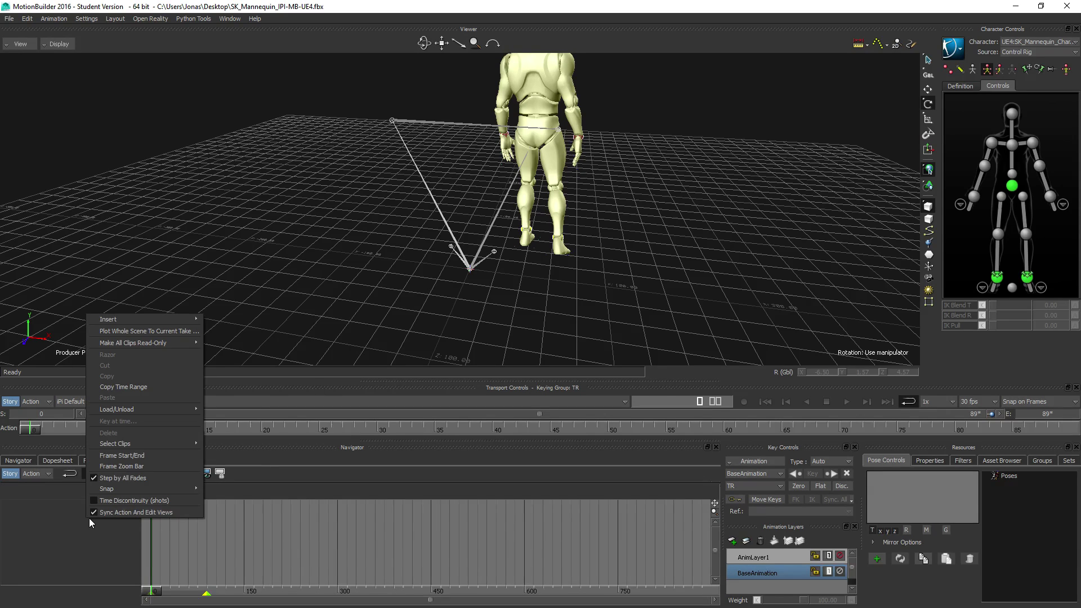
mouse_move(144, 320)
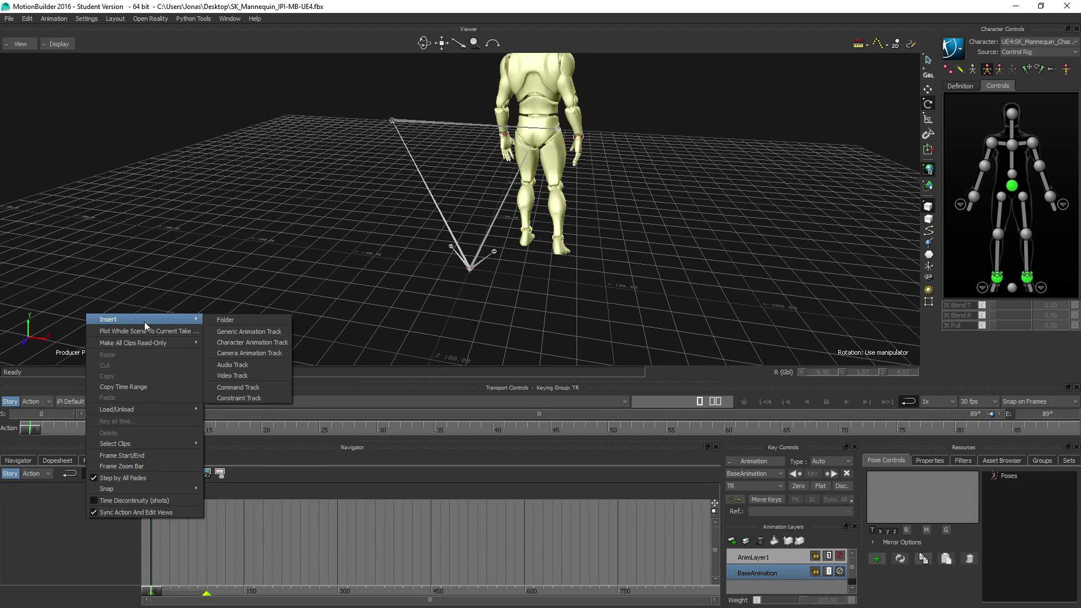
click(238, 343)
click(95, 518)
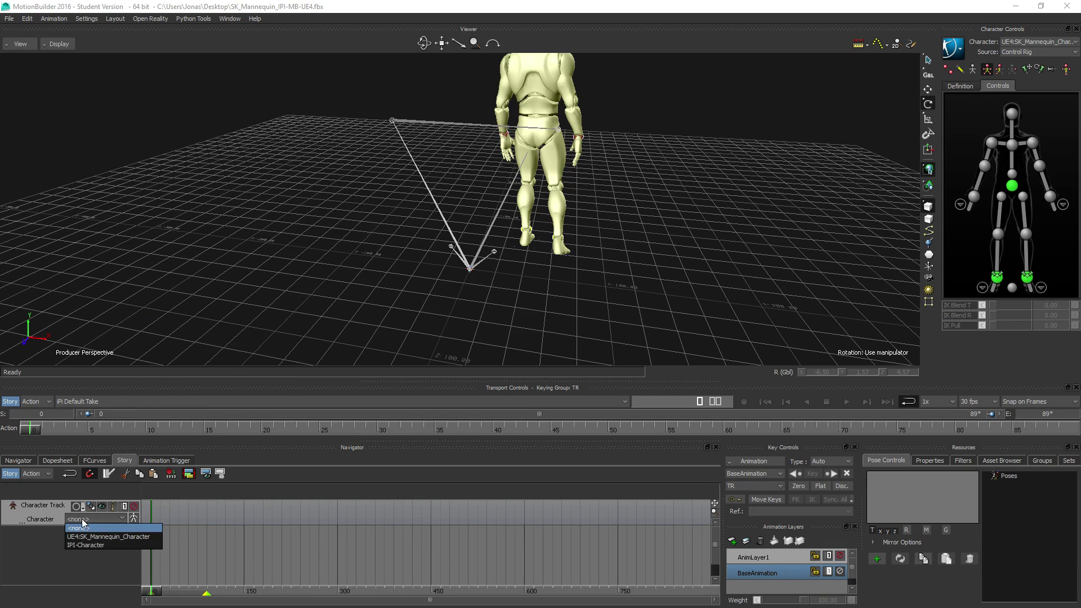
click(90, 537)
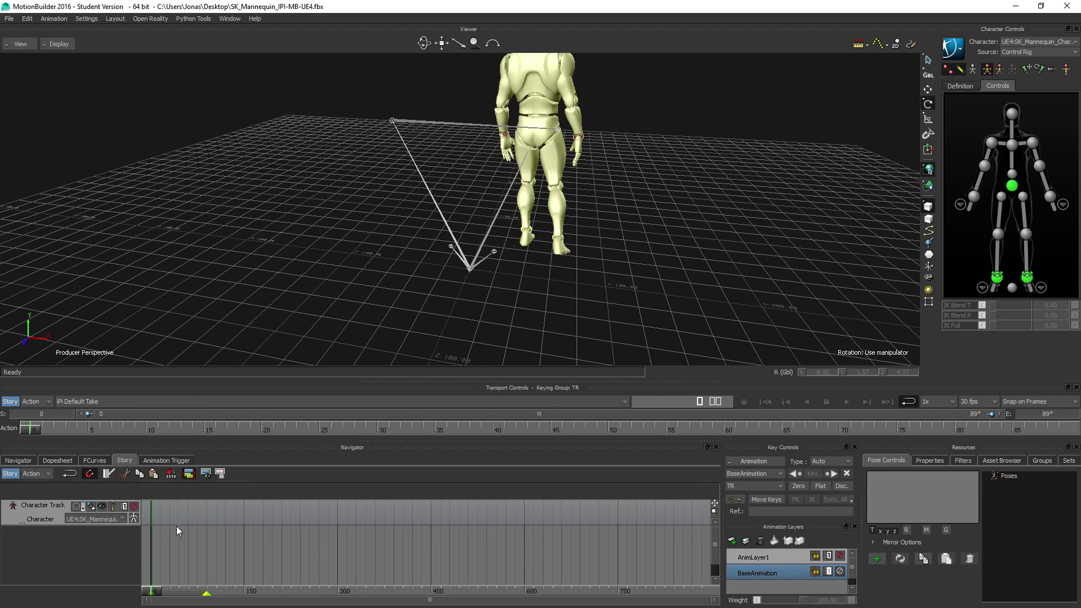
Step: Insert the current take as a clip on the track and set its Y rotation to 180
right_click(204, 512)
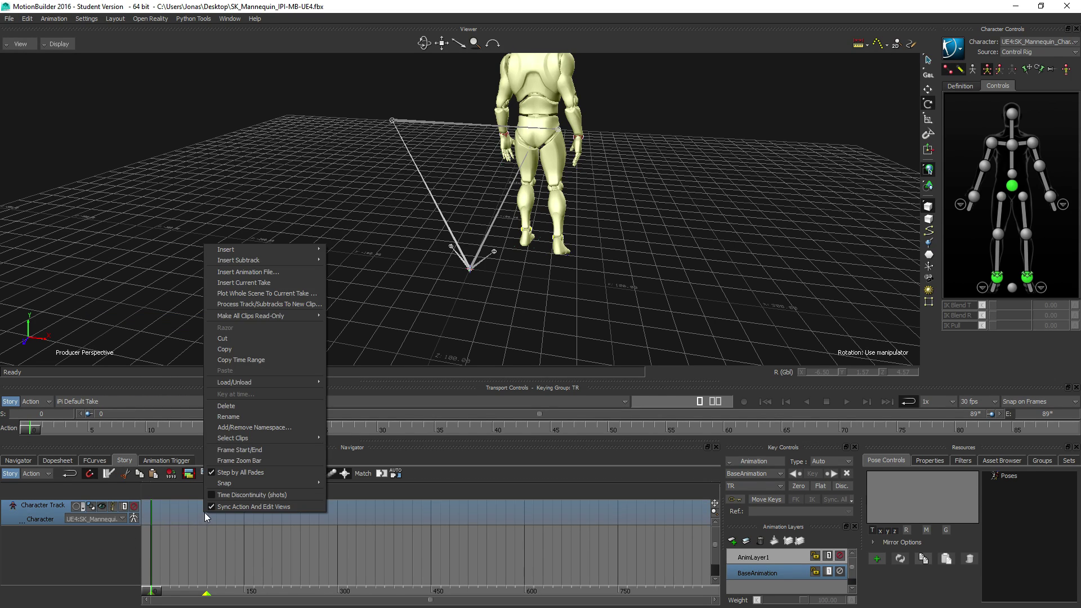
click(266, 285)
click(174, 516)
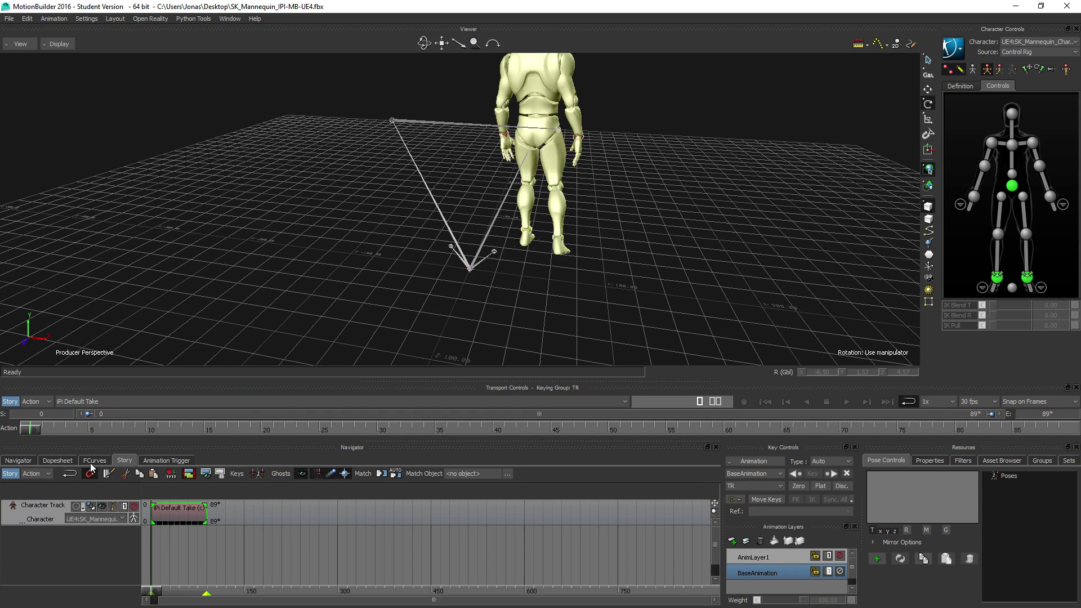
click(103, 510)
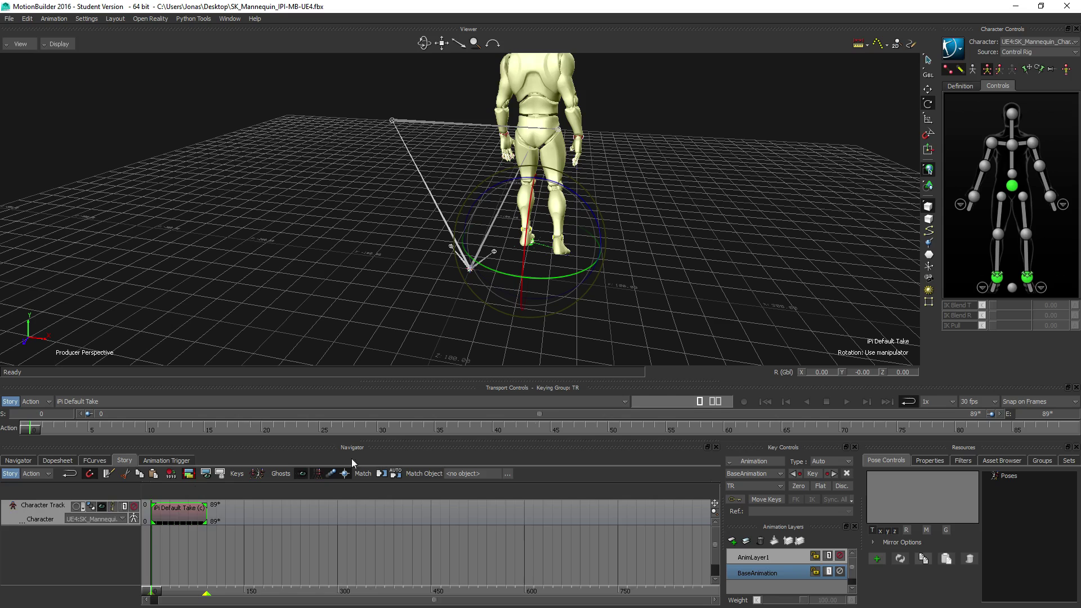
click(857, 373)
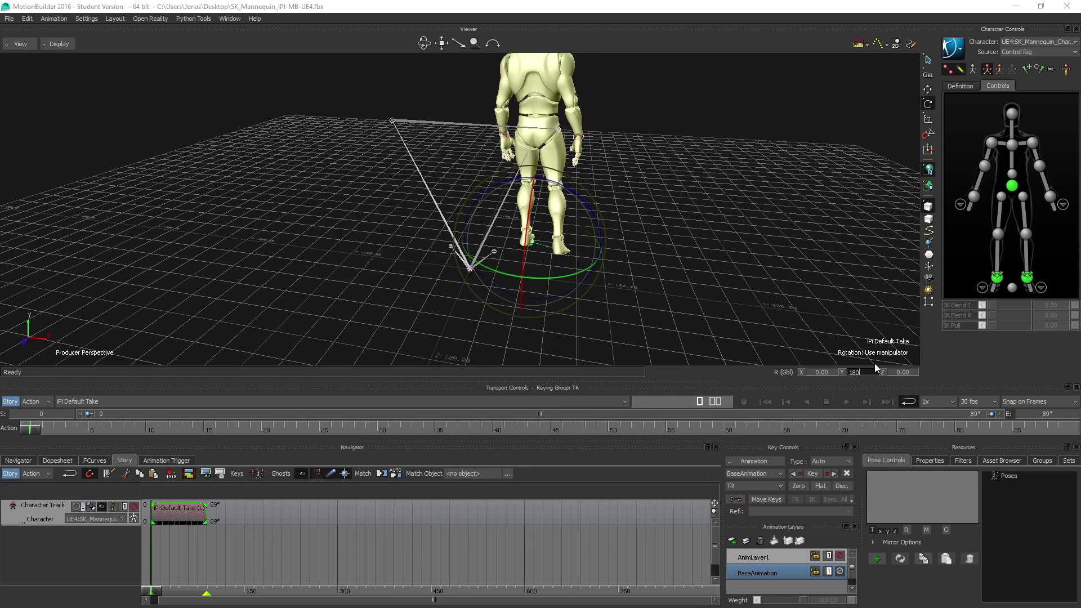
text(180)
key(Return)
ctrl+shift+drag(627, 321, 529, 262)
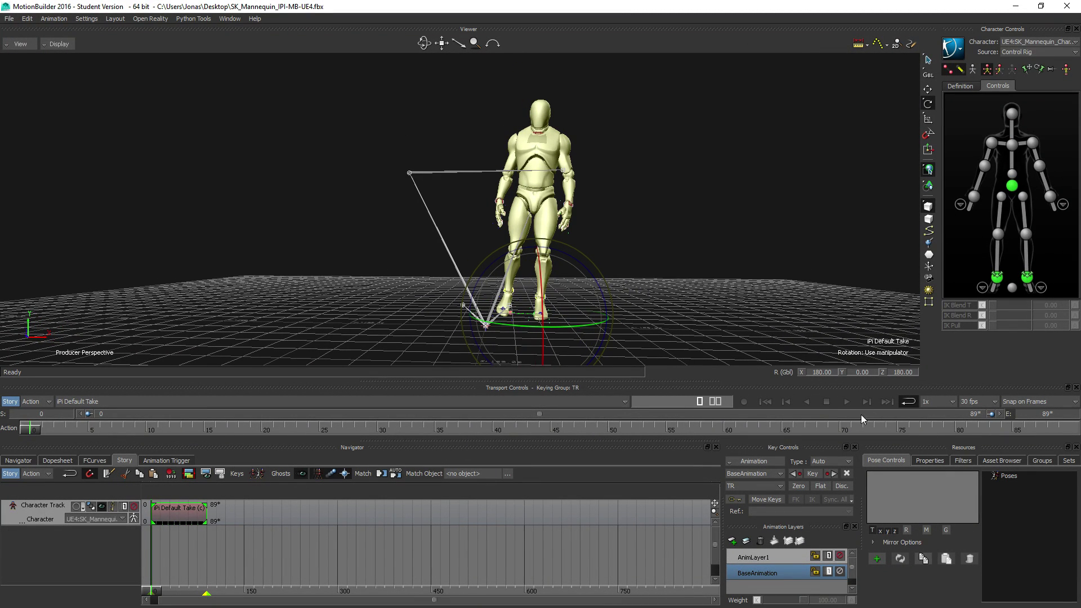
Step: Plot the whole story clip, with all properties, into the current take
right_click(178, 518)
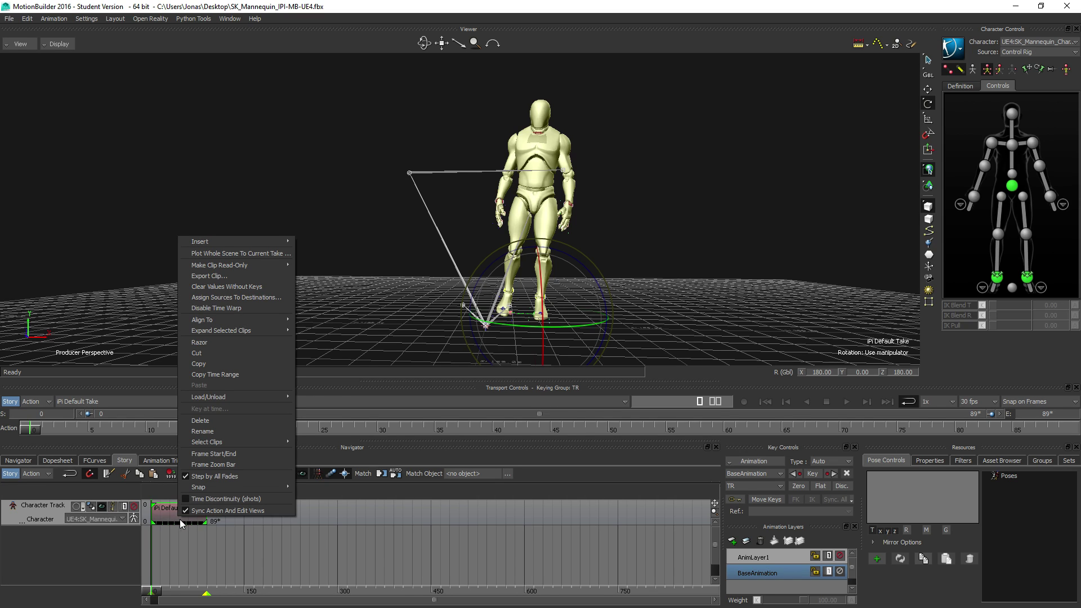
click(230, 254)
click(551, 431)
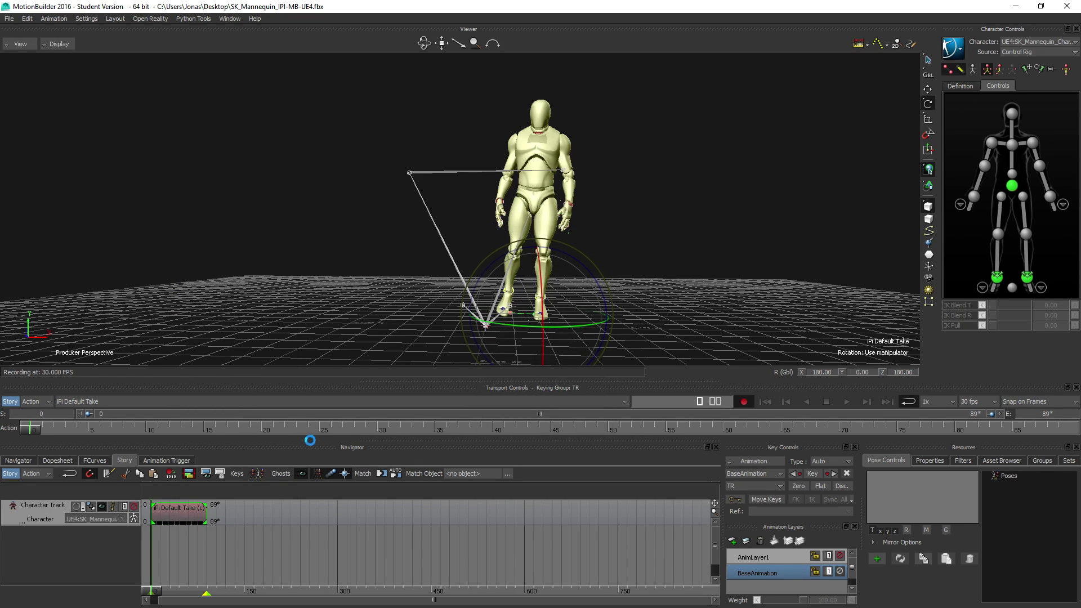
Step: Turn off Story mode and play the iPi Default Take to review the rotated motion
click(17, 476)
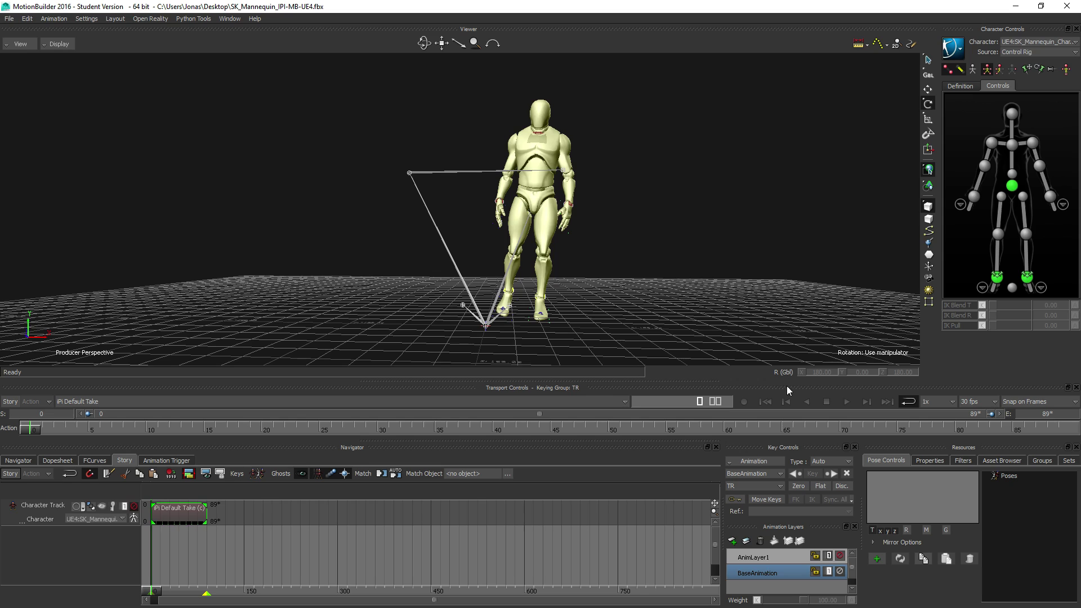
click(846, 401)
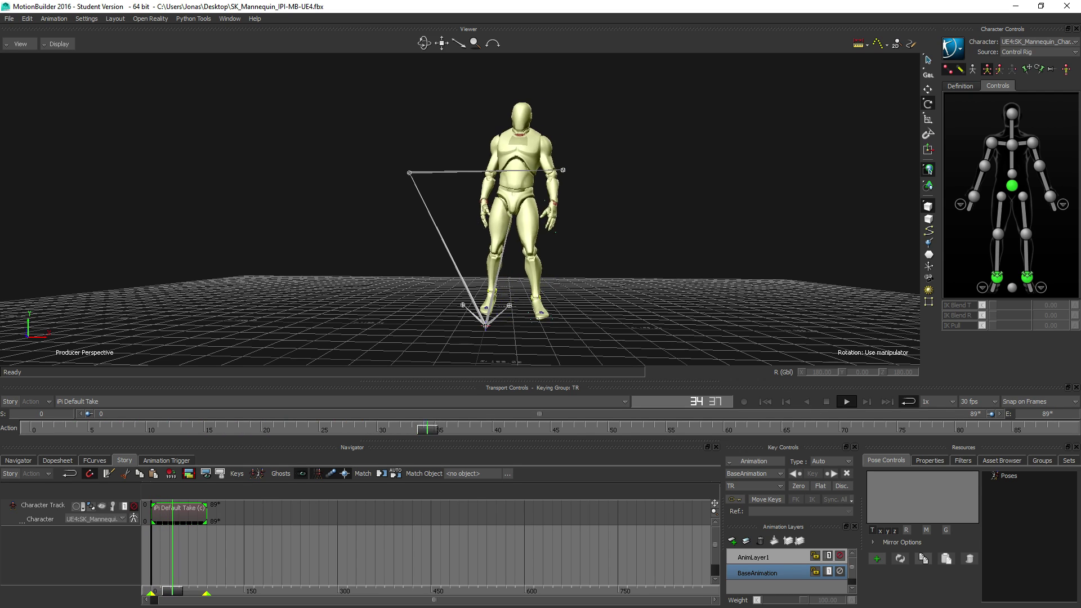
ctrl+shift+drag(391, 301, 386, 309)
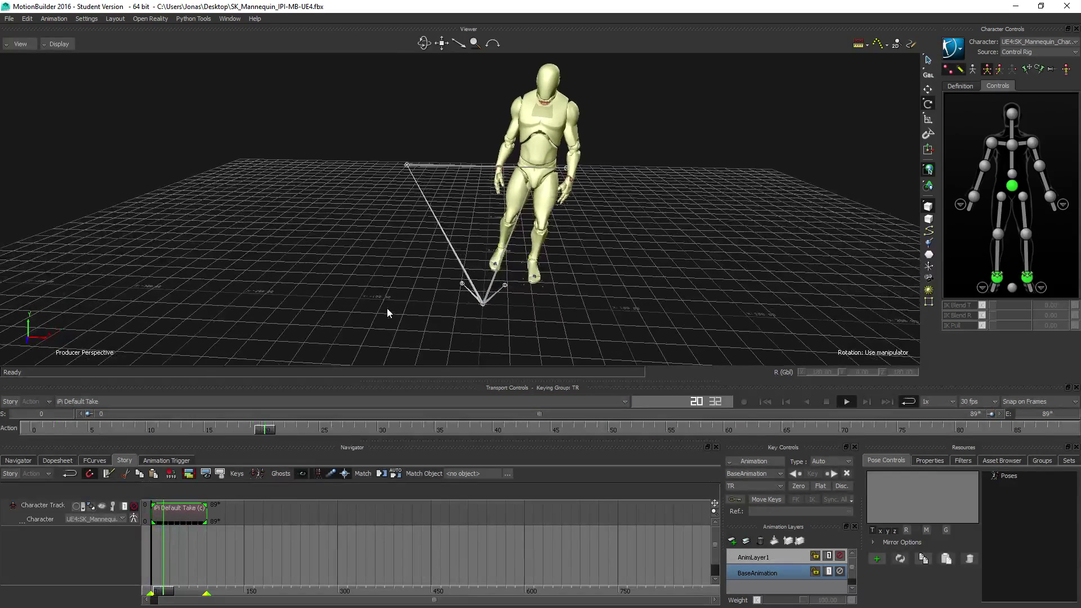
click(827, 403)
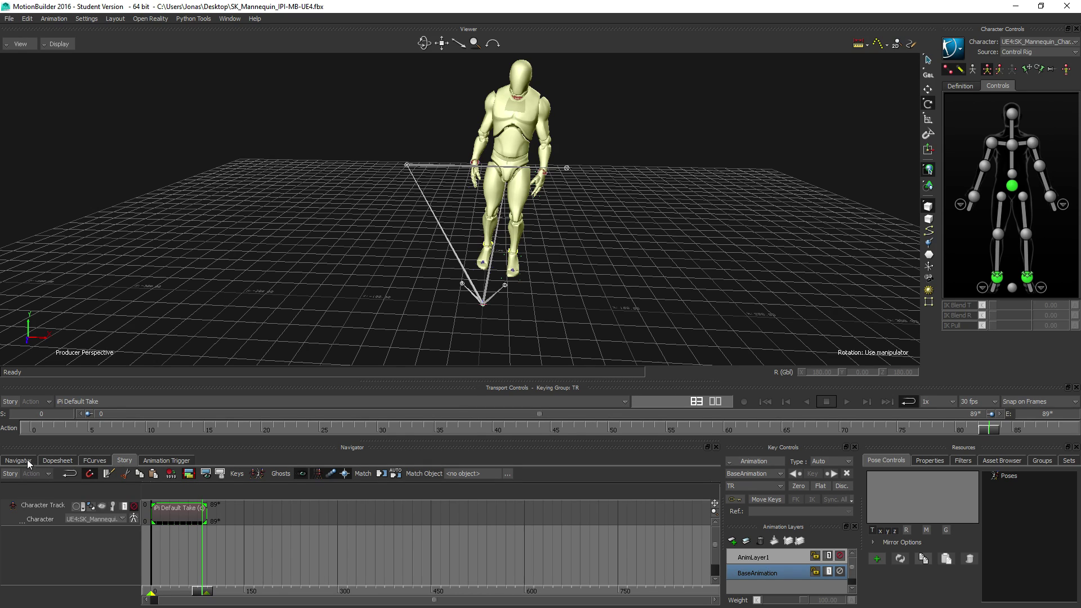
click(99, 399)
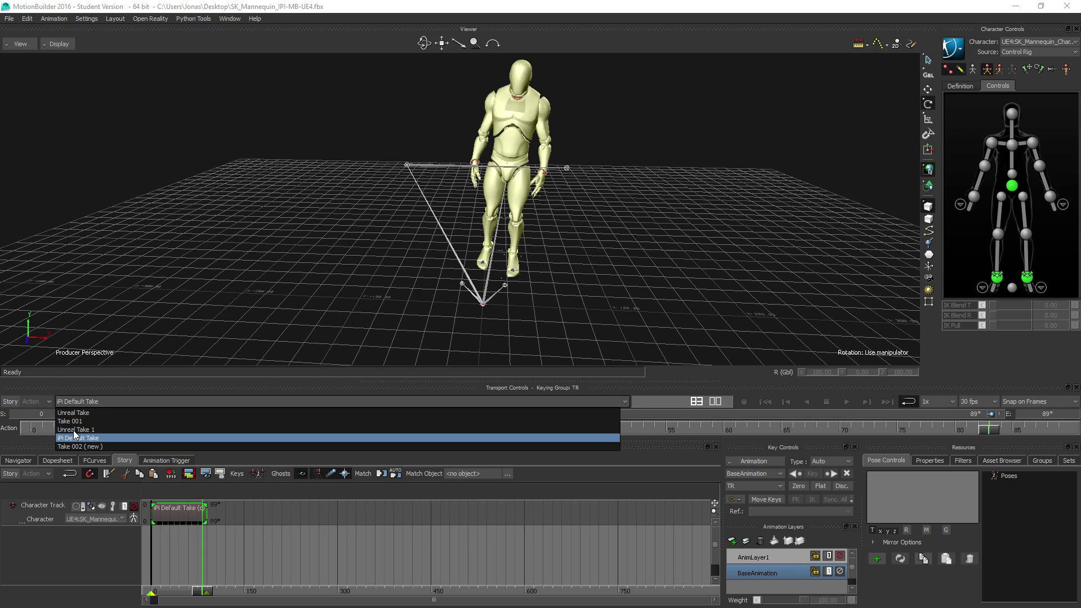
Step: Make Unreal Take 1 current and play it from frame 0
click(74, 431)
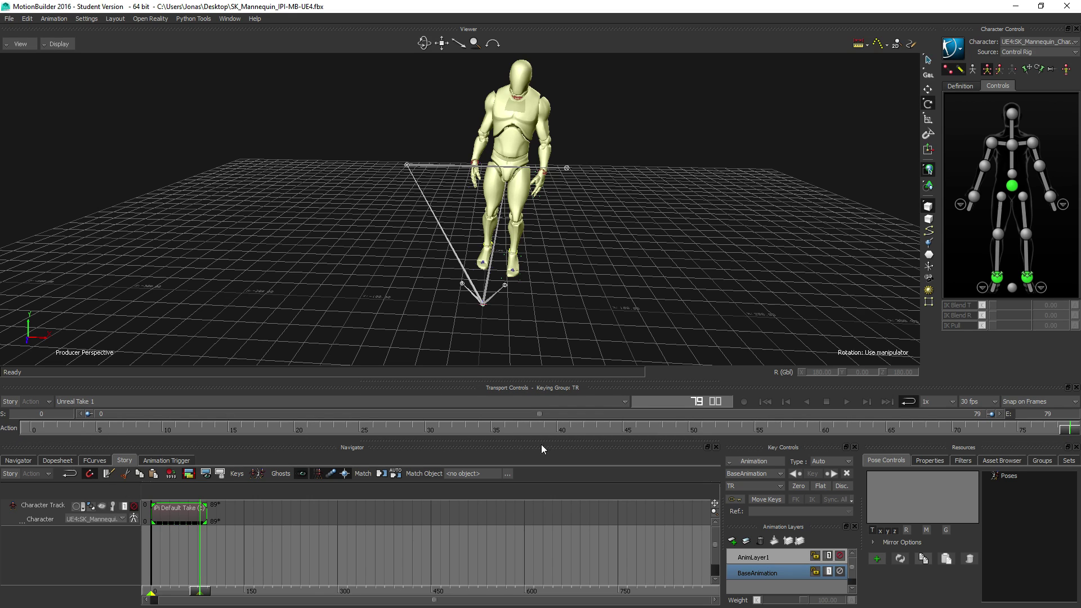
drag(1068, 429, 17, 434)
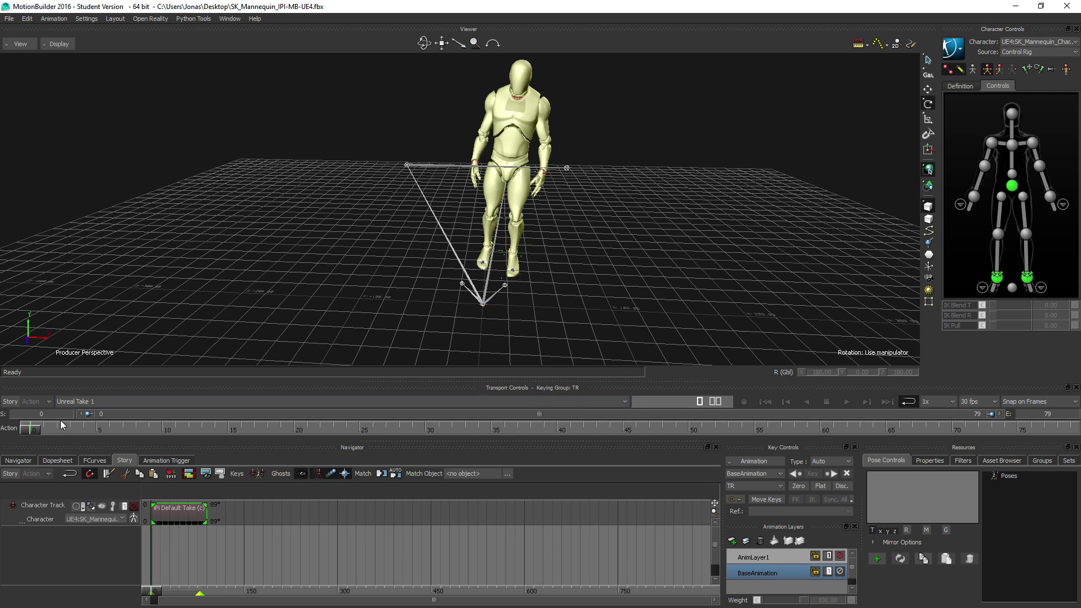
click(848, 402)
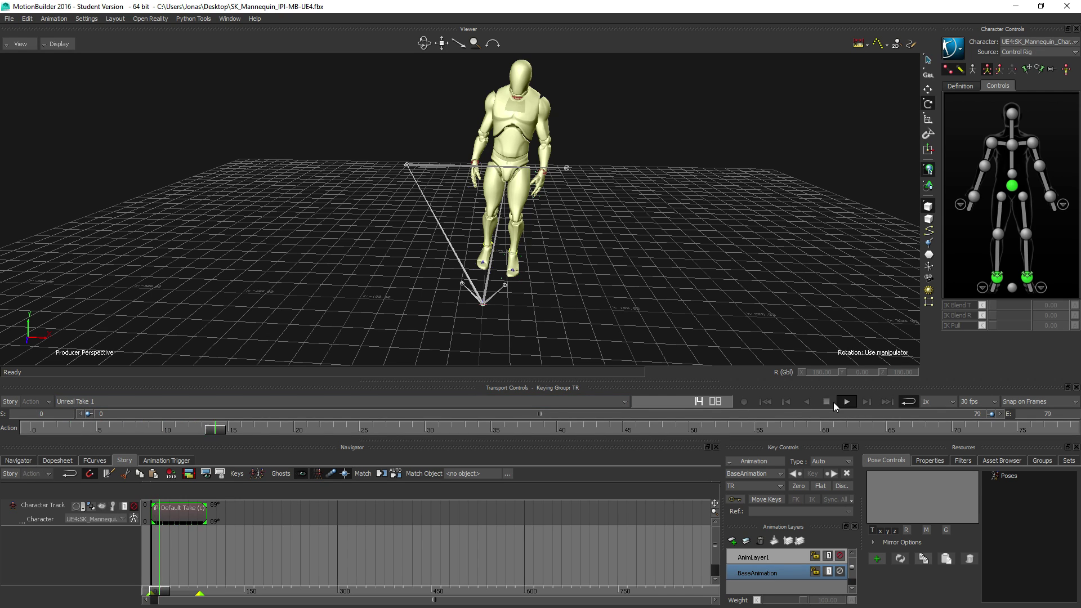
click(20, 461)
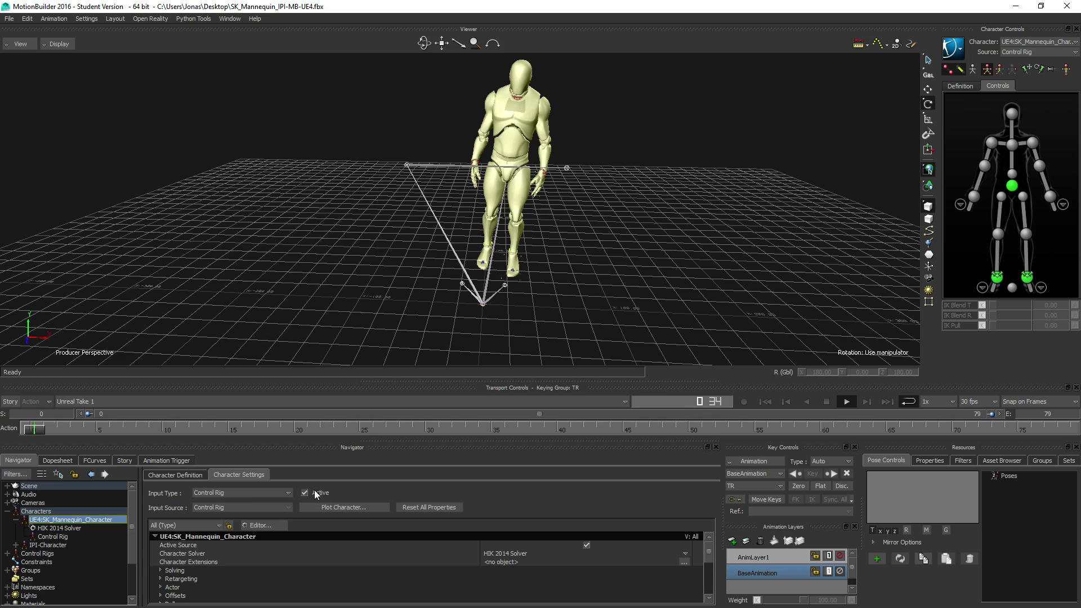
Step: Set Input Type to IPI-Character, plot Unreal Take 1 onto the Control Rig, and play it
click(235, 494)
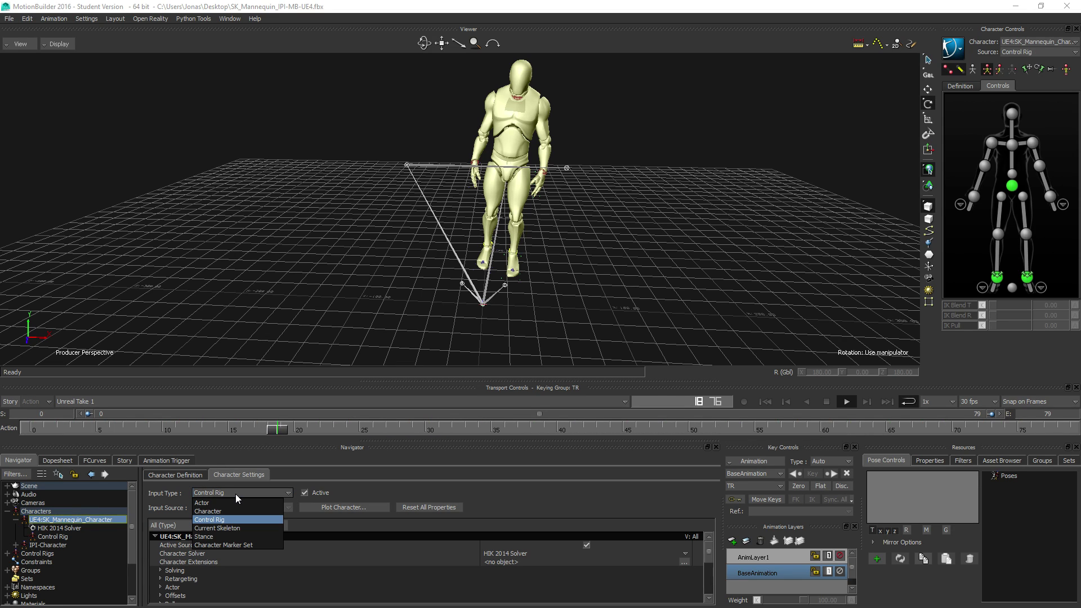
click(211, 511)
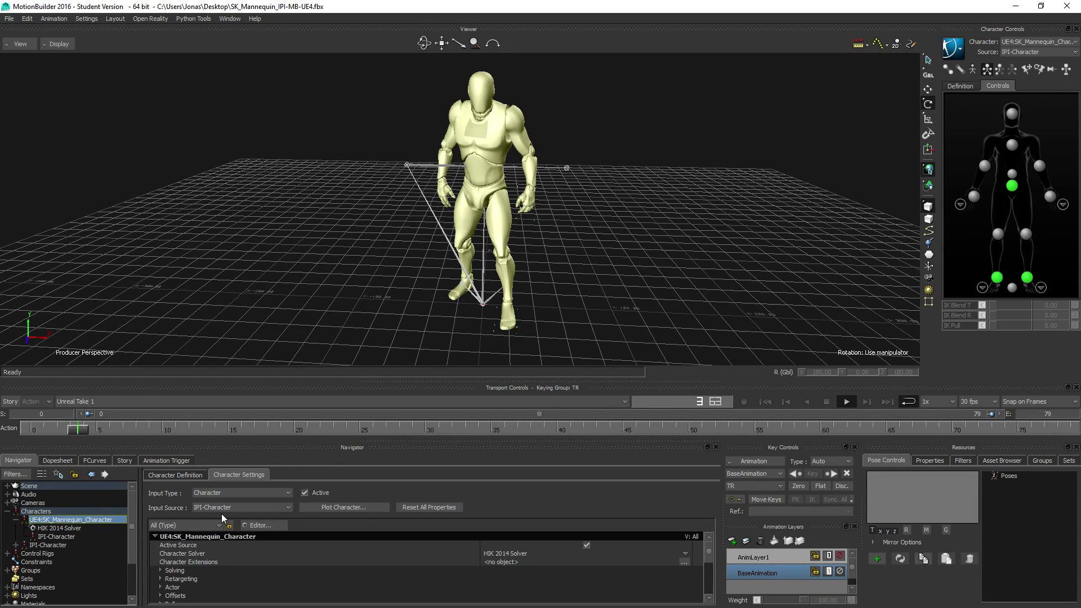
click(337, 508)
click(542, 342)
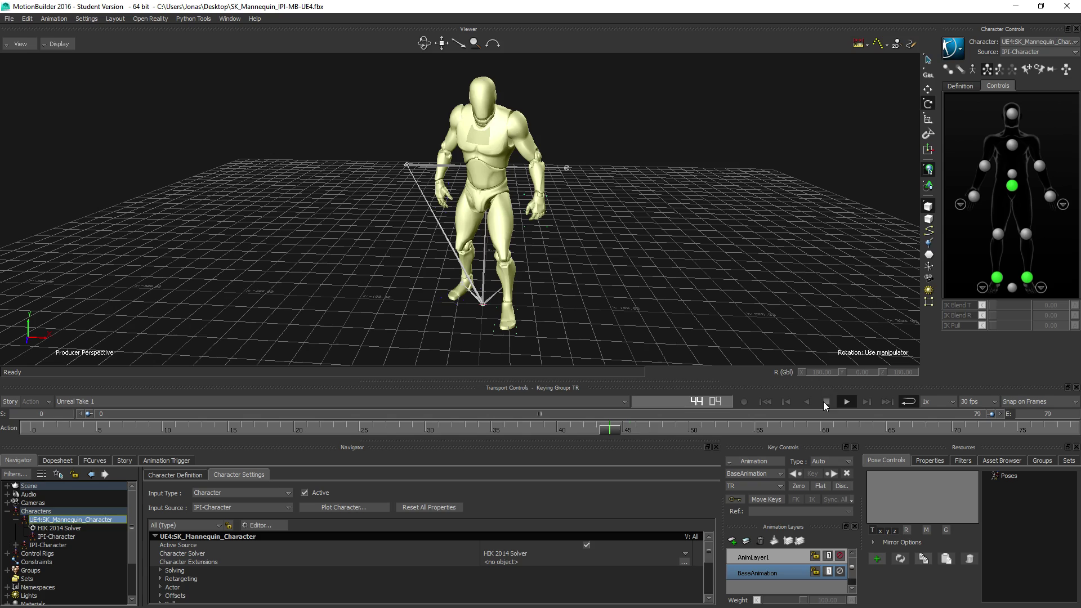
click(826, 401)
click(353, 509)
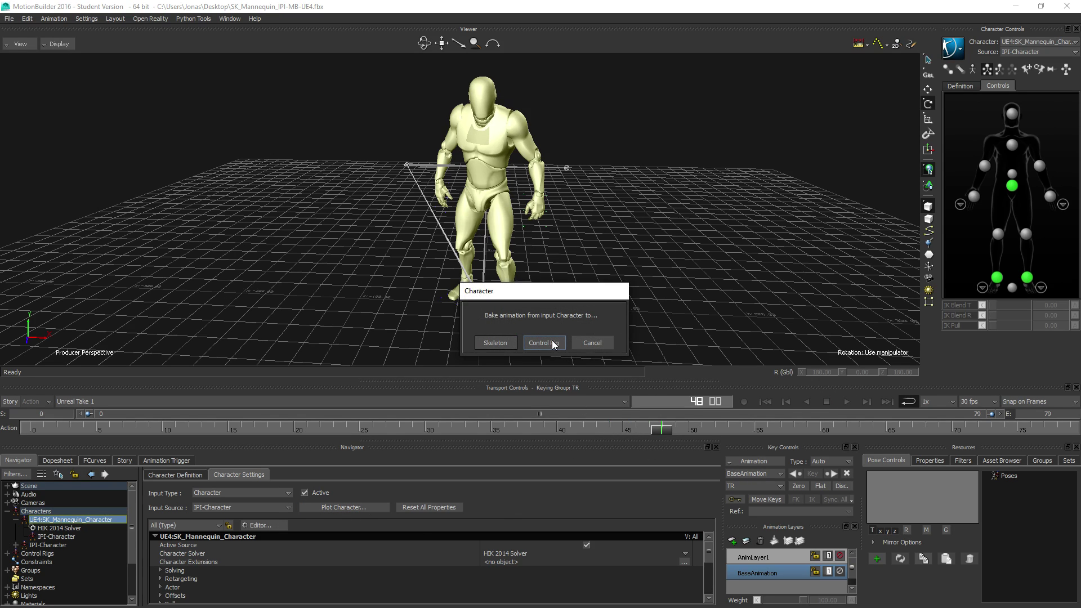
click(552, 340)
click(566, 429)
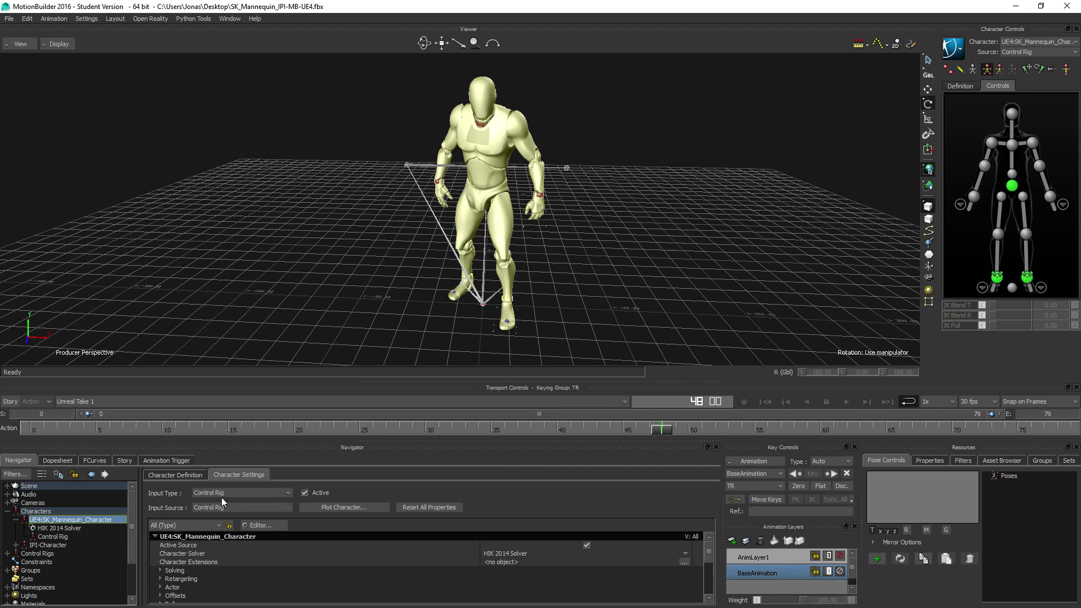
click(849, 399)
Step: Stop playback and return the take to frame 0
click(826, 402)
click(441, 432)
drag(441, 431, 31, 432)
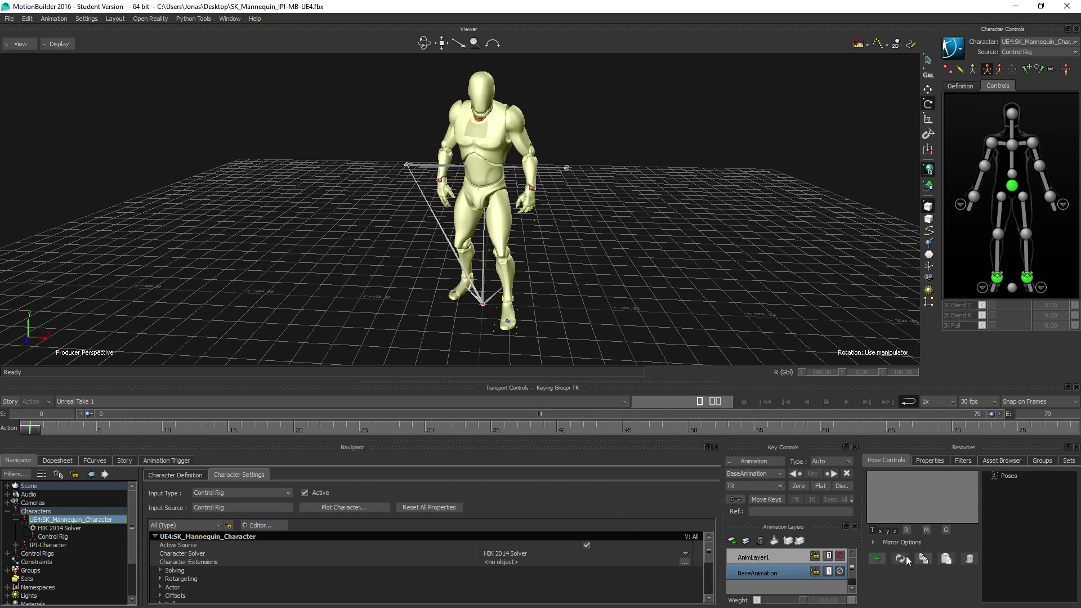
Step: Store the mannequin's frame-0 pose in Pose Controls and expand the Poses node to show it
click(876, 559)
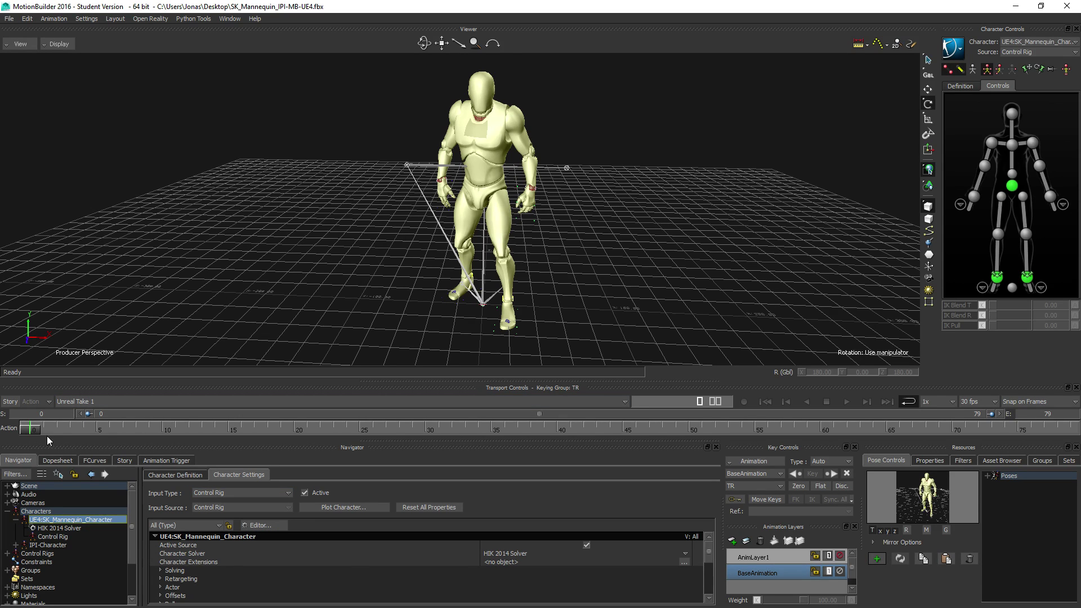
mouse_move(35, 431)
mouse_down()
mouse_move(593, 430)
mouse_move(19, 434)
mouse_up()
click(991, 477)
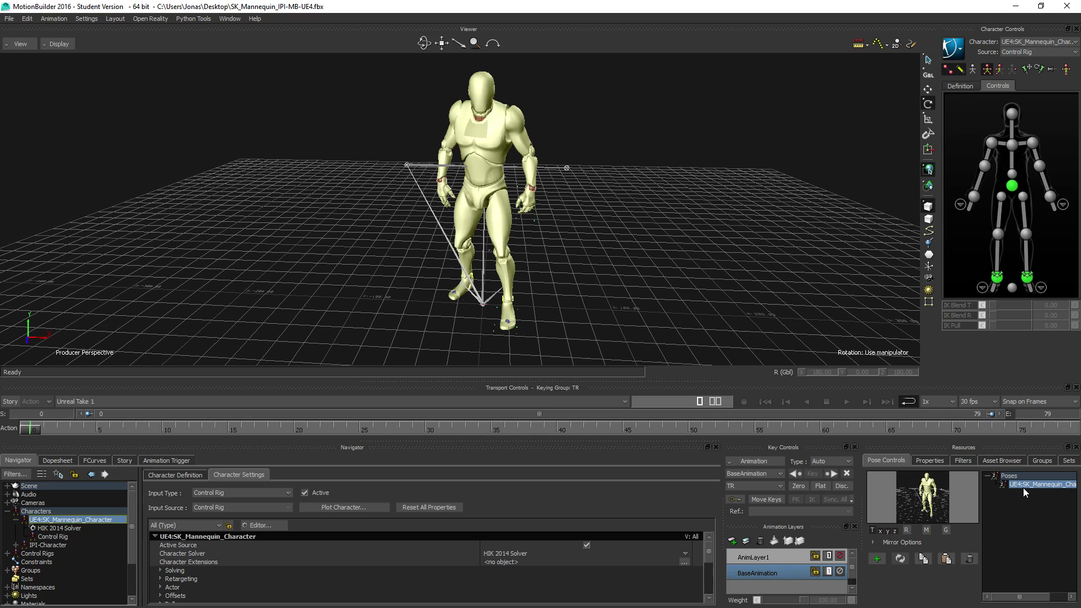
Step: Switch to the iPi Default Take and play it through once
click(73, 404)
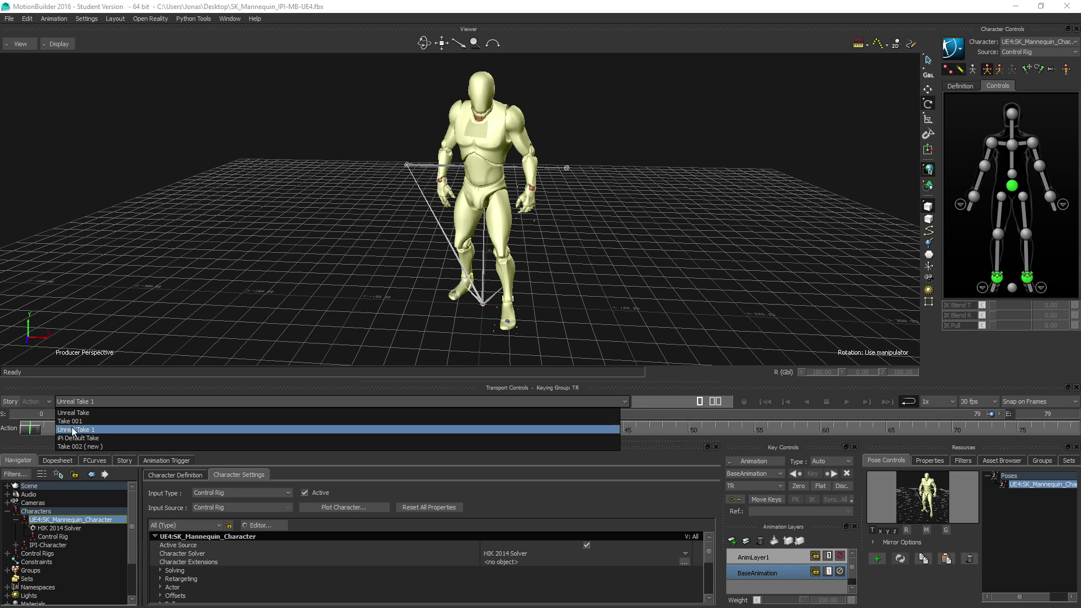
click(68, 438)
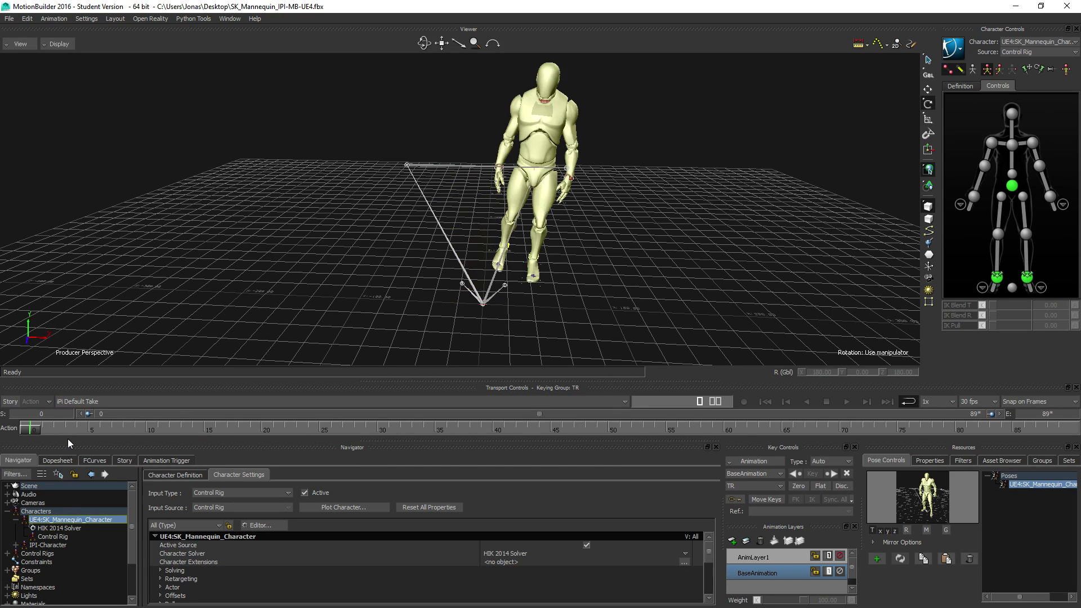
click(843, 401)
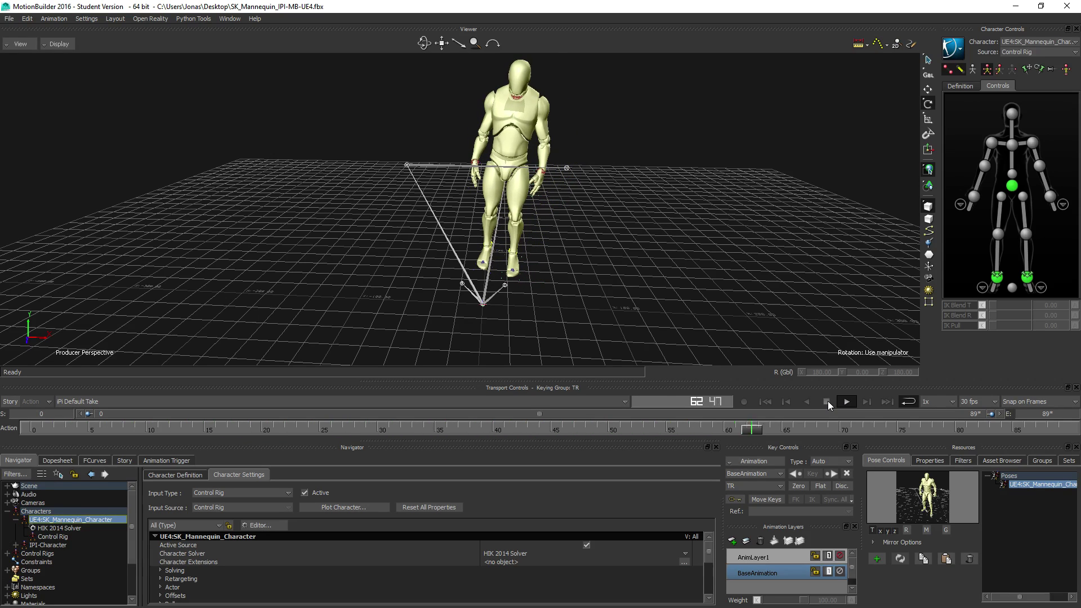
click(828, 401)
Step: At frame 0 on AnimLayer1, apply the saved mannequin pose
click(1002, 429)
drag(1011, 433, 34, 429)
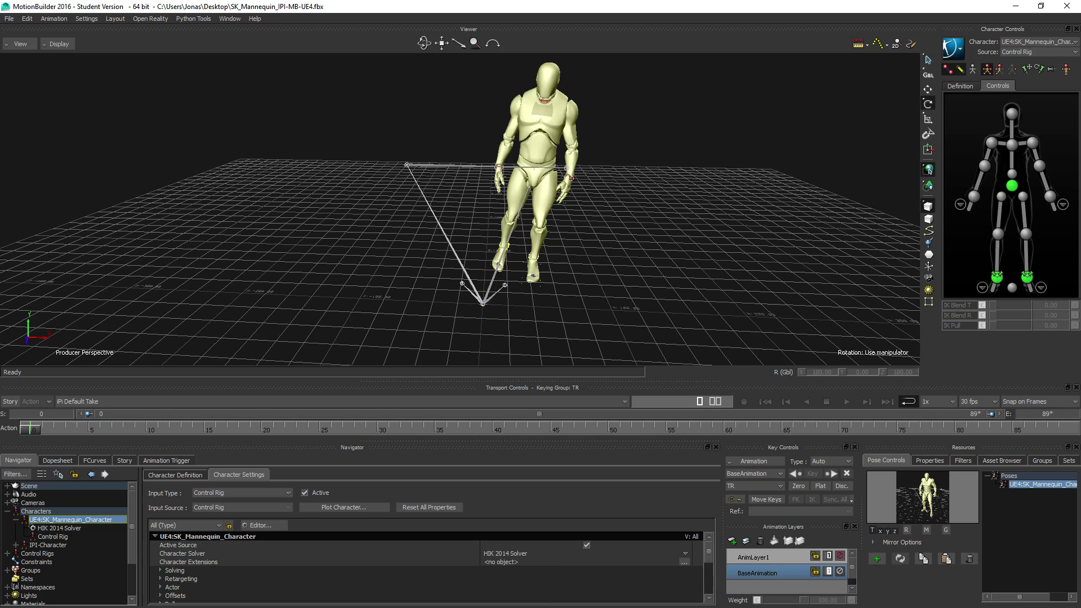
click(777, 559)
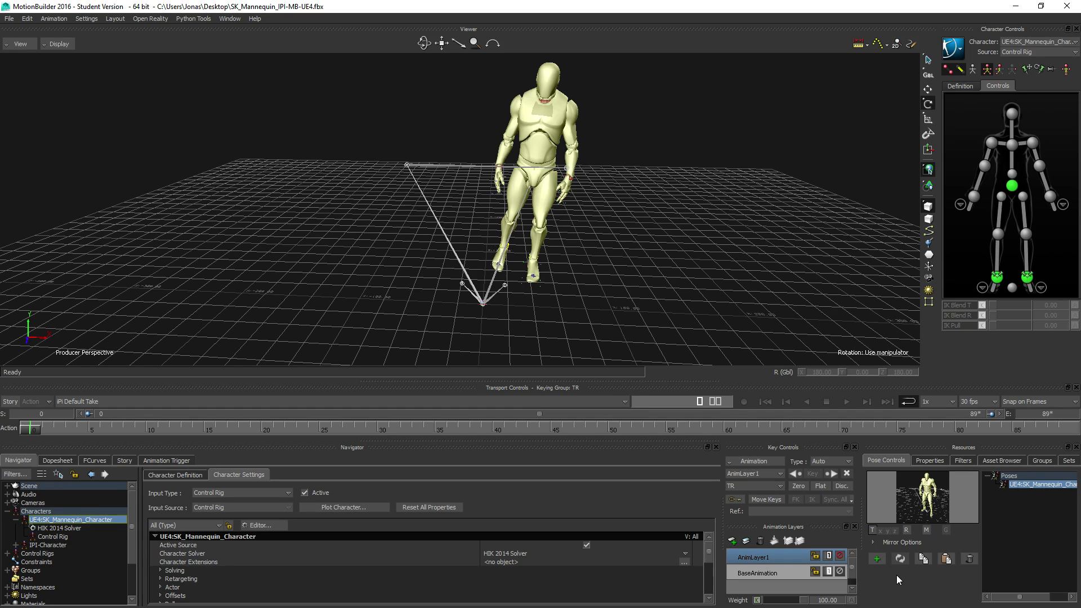
double_click(1028, 485)
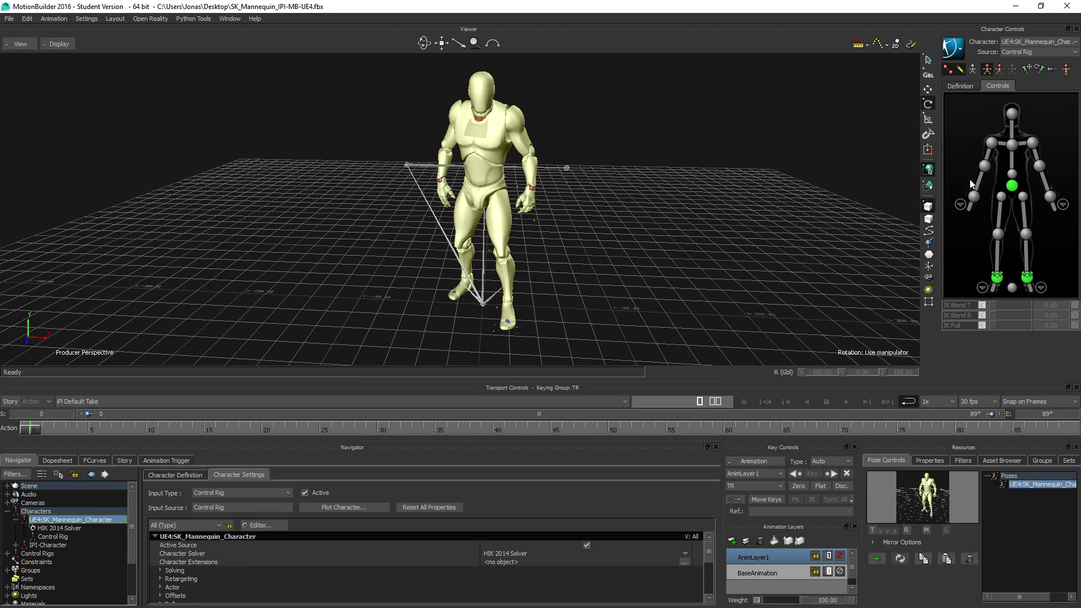
Step: With the right wrist effector selected, apply the saved pose at the final frame 89 and scrub to check
click(974, 197)
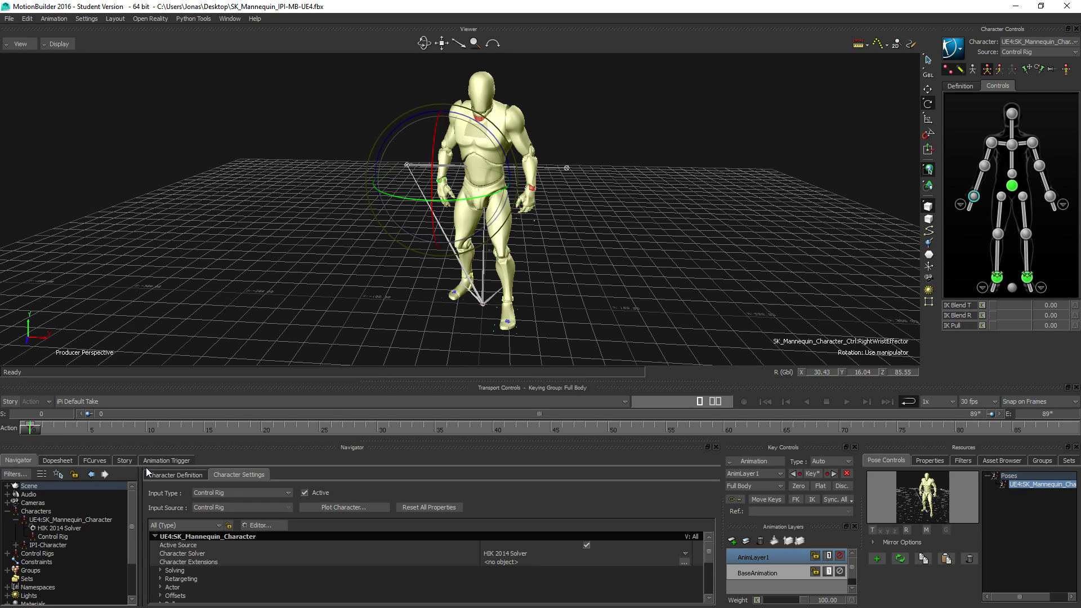
mouse_move(39, 435)
mouse_down()
mouse_move(898, 431)
mouse_move(1068, 448)
mouse_up()
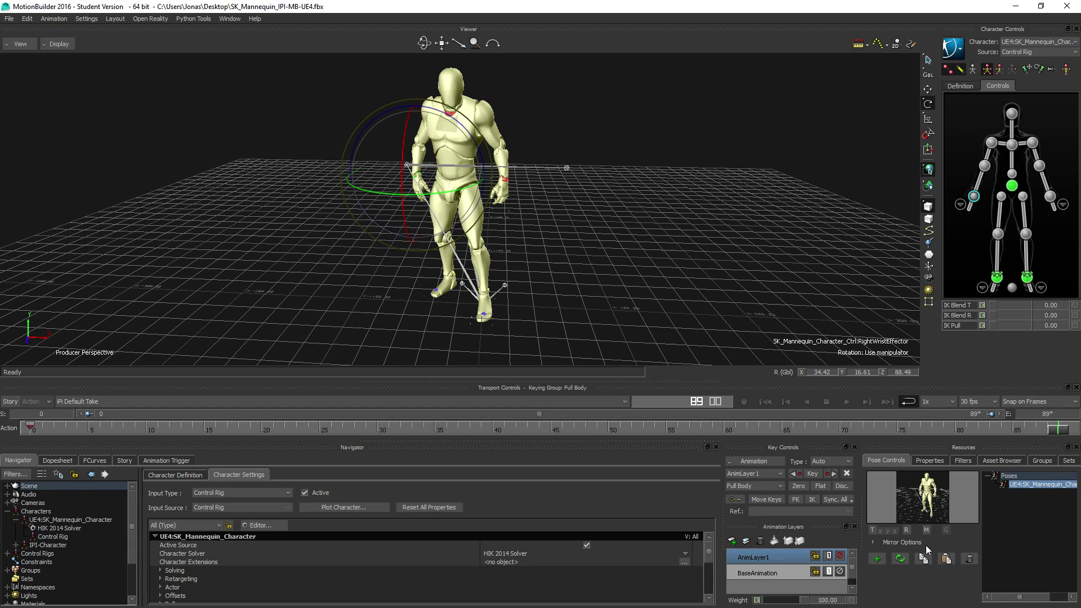
double_click(1032, 486)
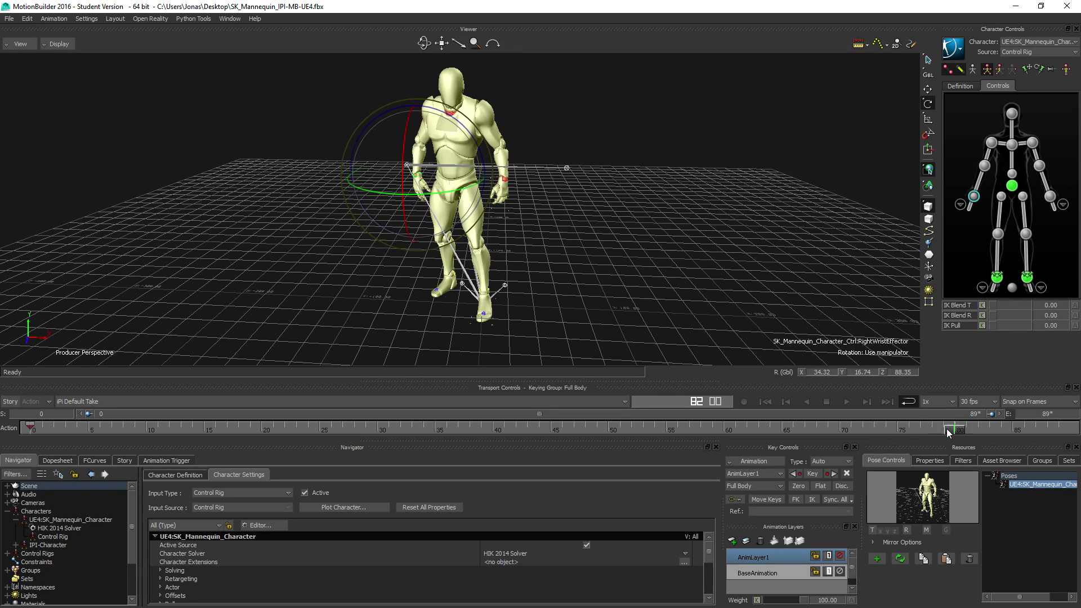
drag(939, 432, 1058, 431)
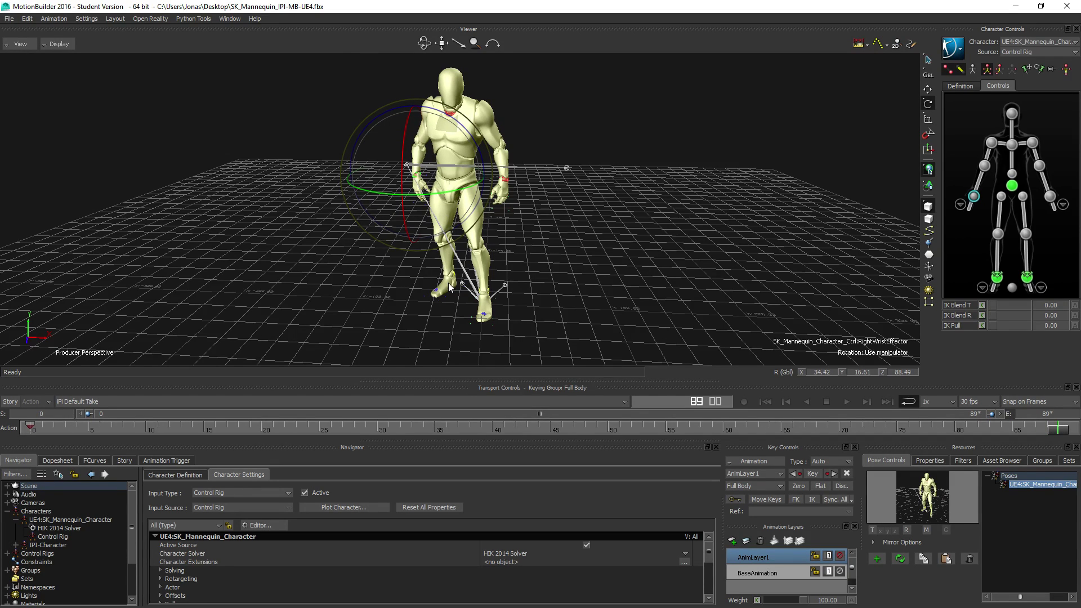
click(983, 288)
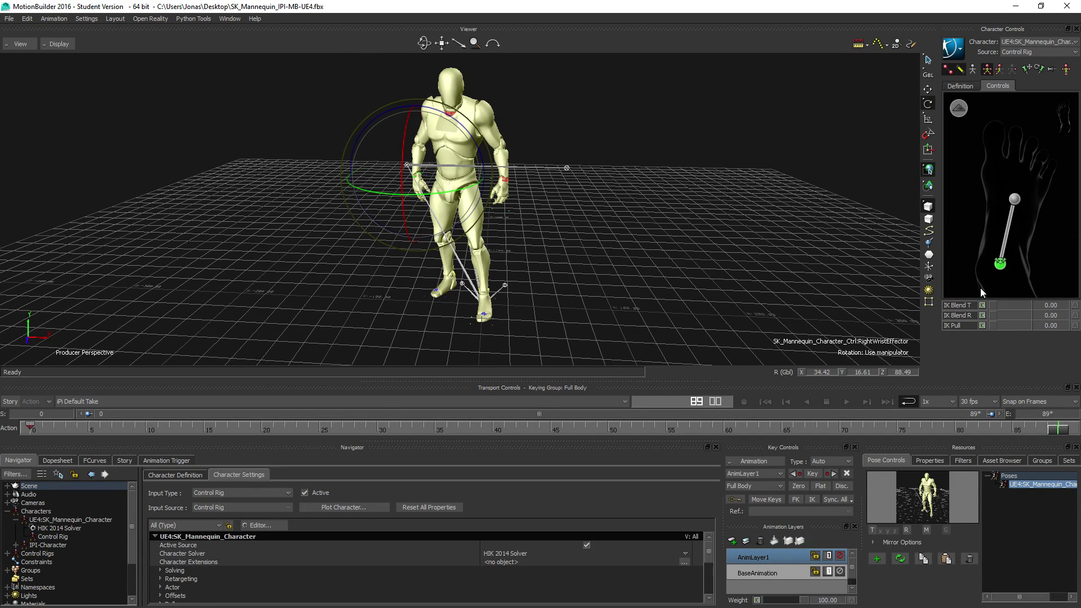
click(1015, 200)
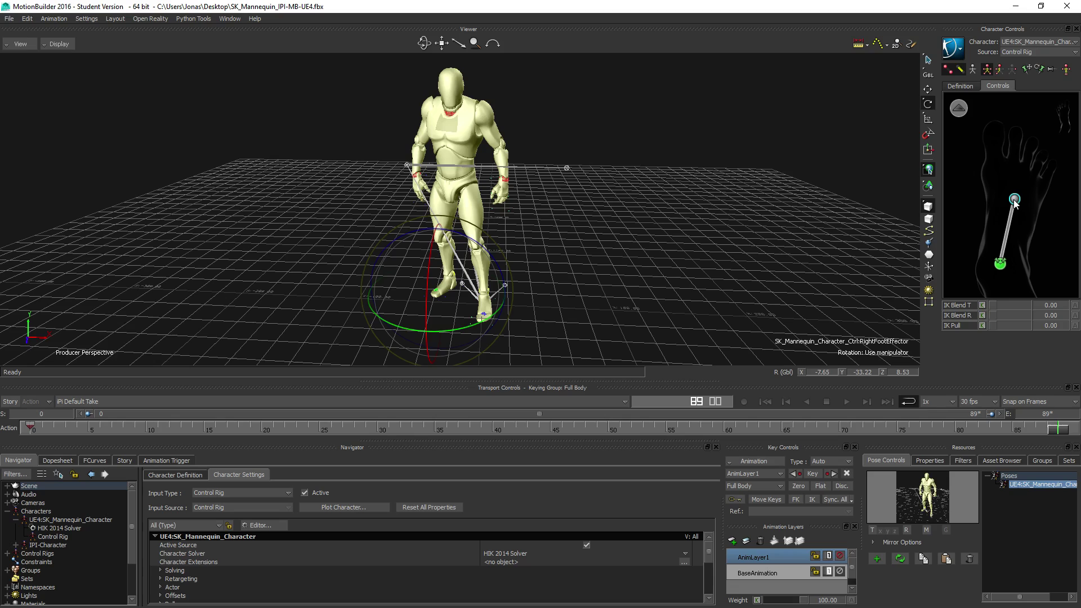
click(872, 531)
double_click(1036, 485)
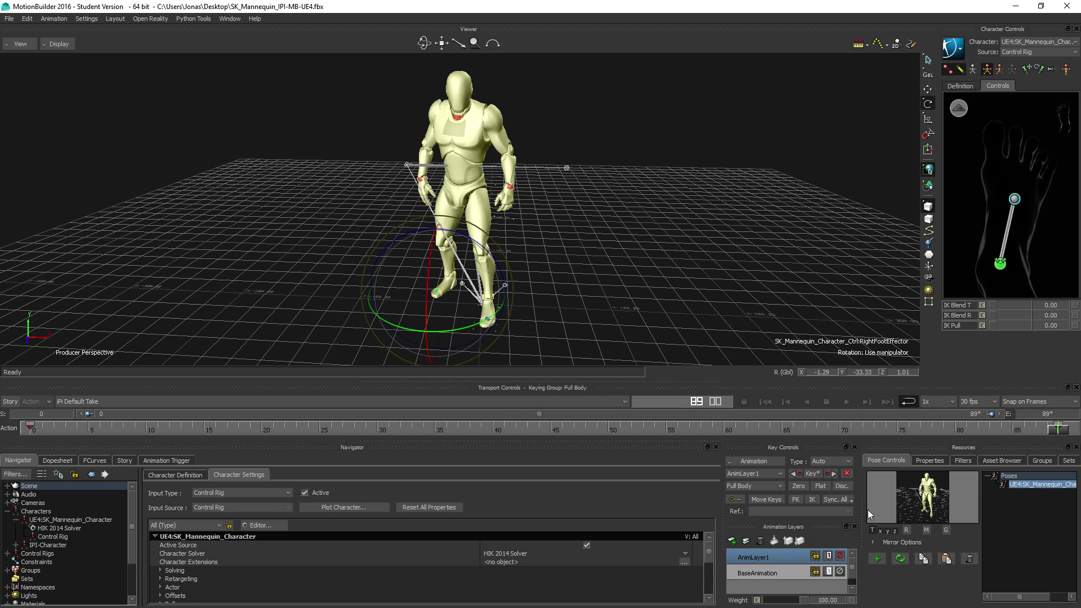
Step: Play the sidestep with the foot effector deselected to review the right foot, then stop
click(847, 401)
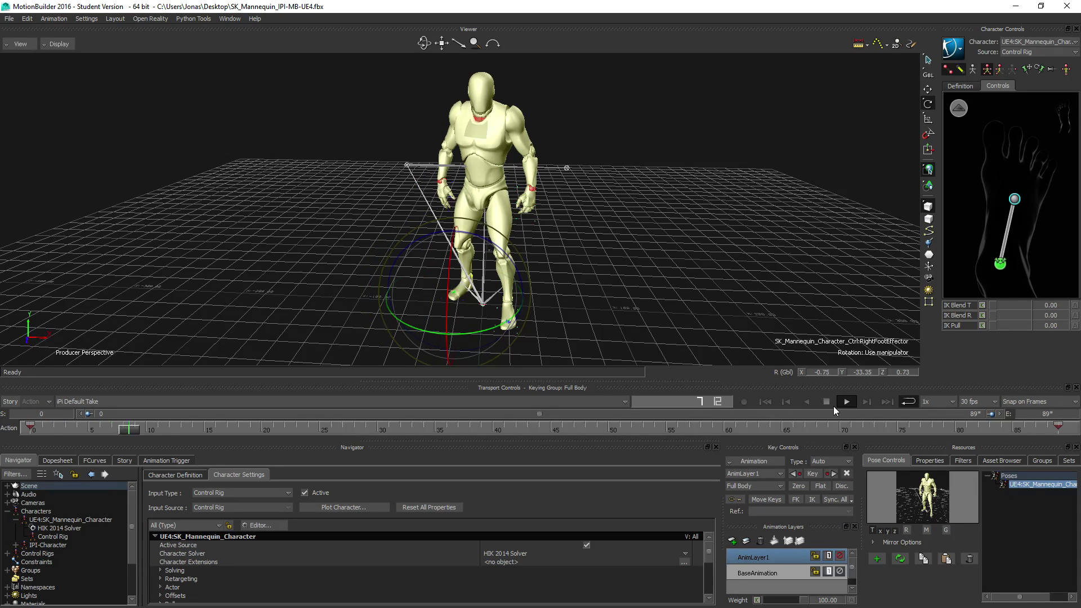
click(628, 270)
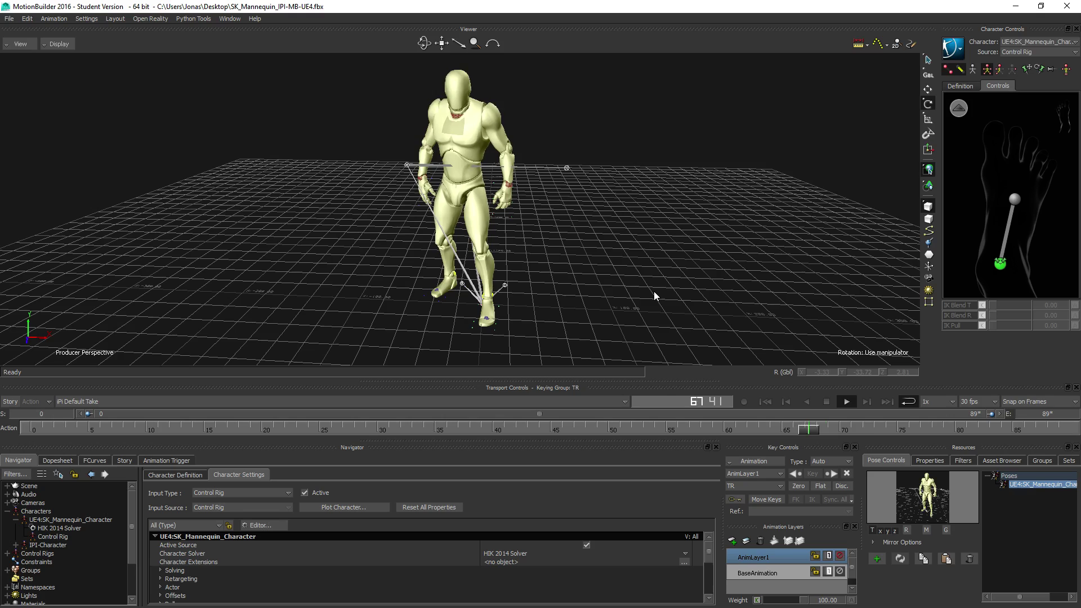
click(827, 401)
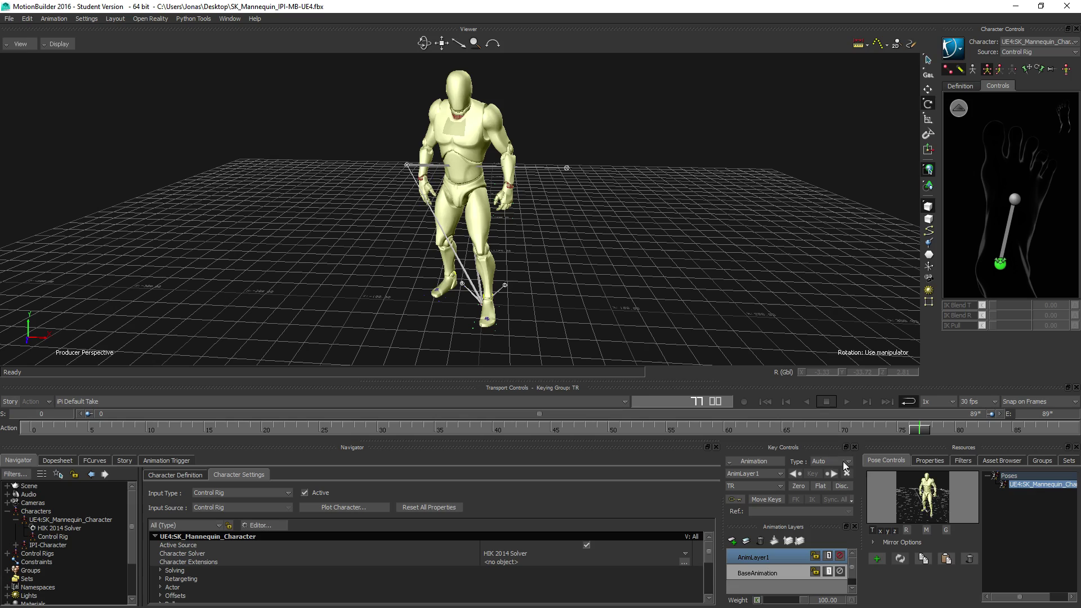
Step: Select both animation layers and merge AnimLayer1 into BaseAnimation
ctrl+click(768, 573)
click(774, 540)
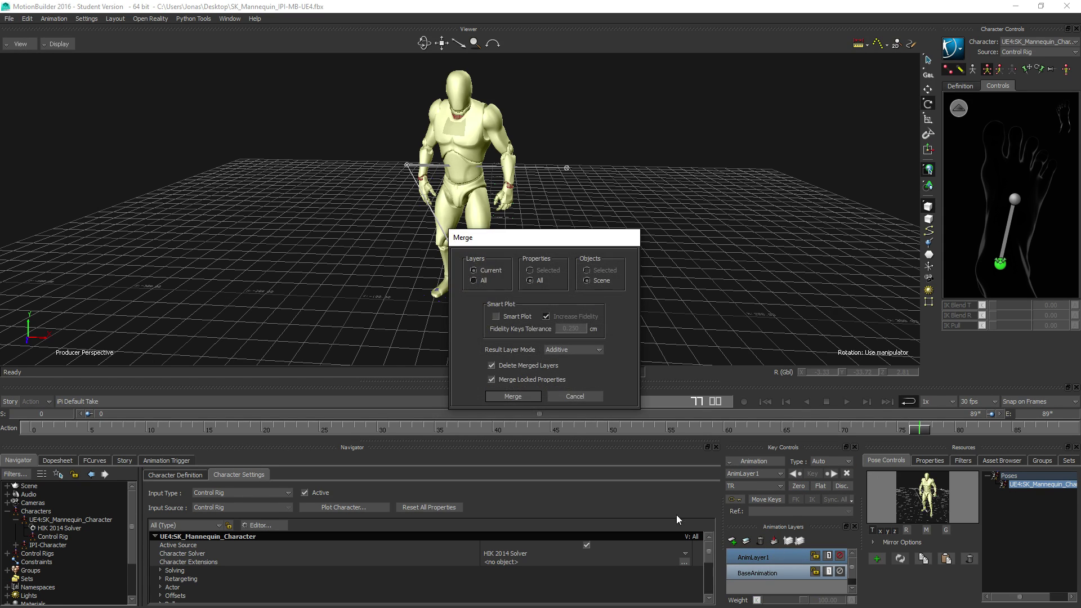
click(517, 394)
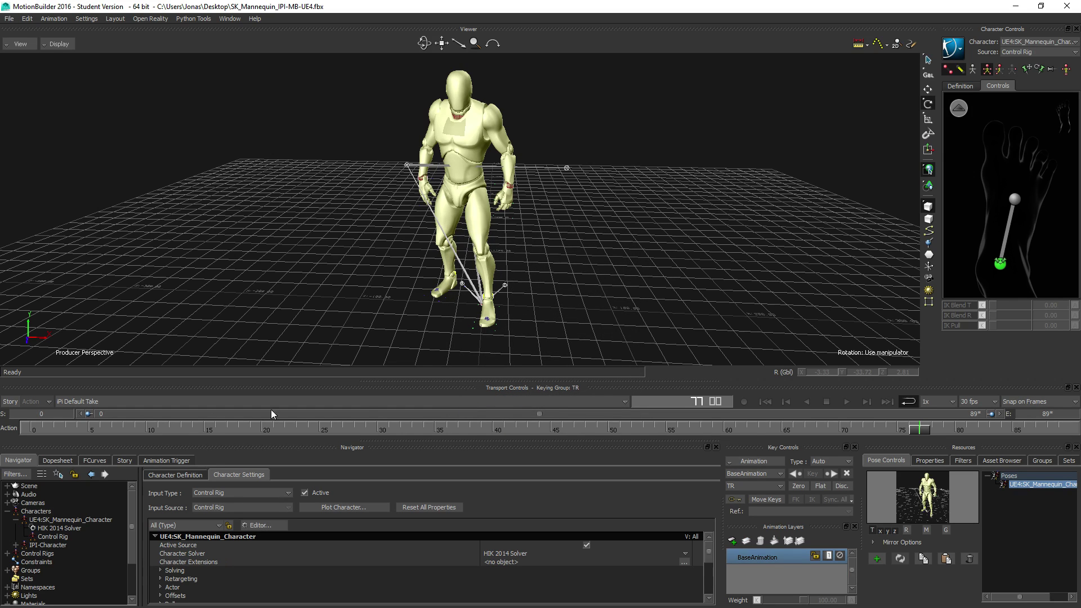
Step: Play the merged take to inspect the right and left foot effectors, then return to frame 0
click(847, 402)
scroll(434, 296, up, 5)
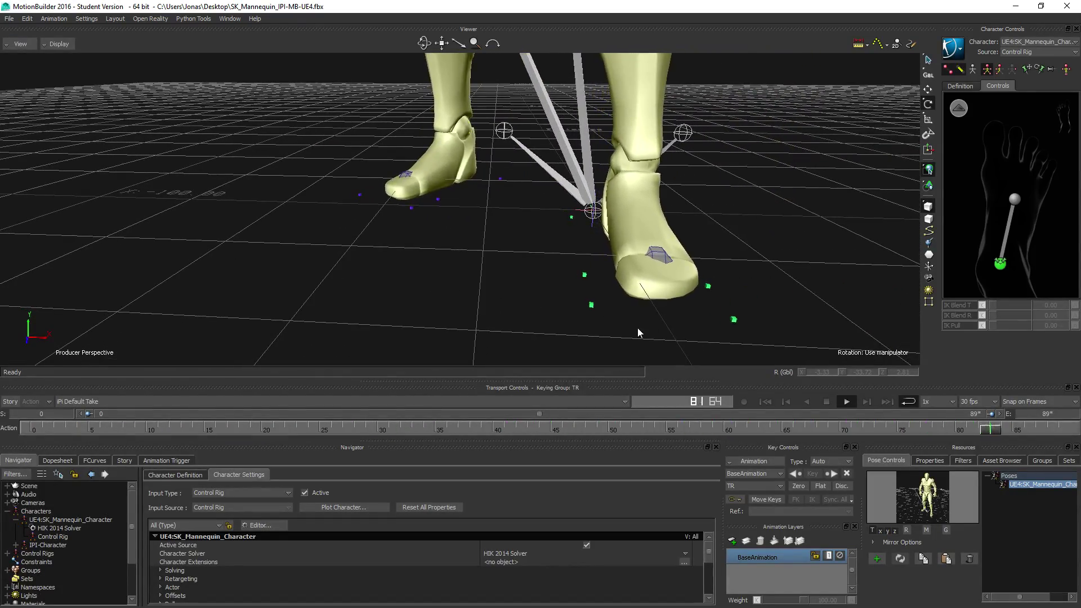
click(1015, 201)
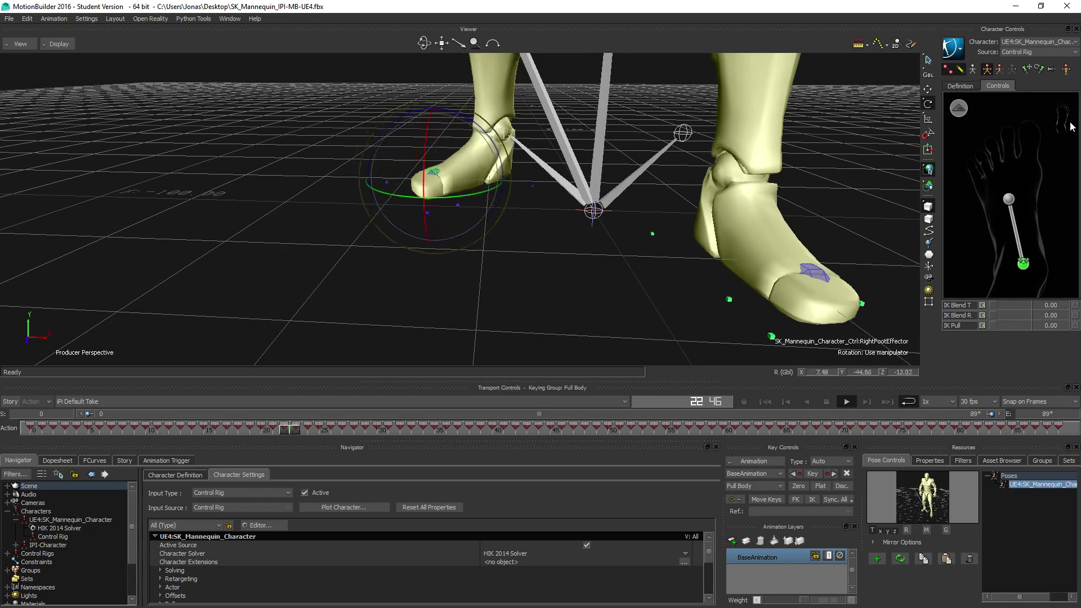
click(649, 251)
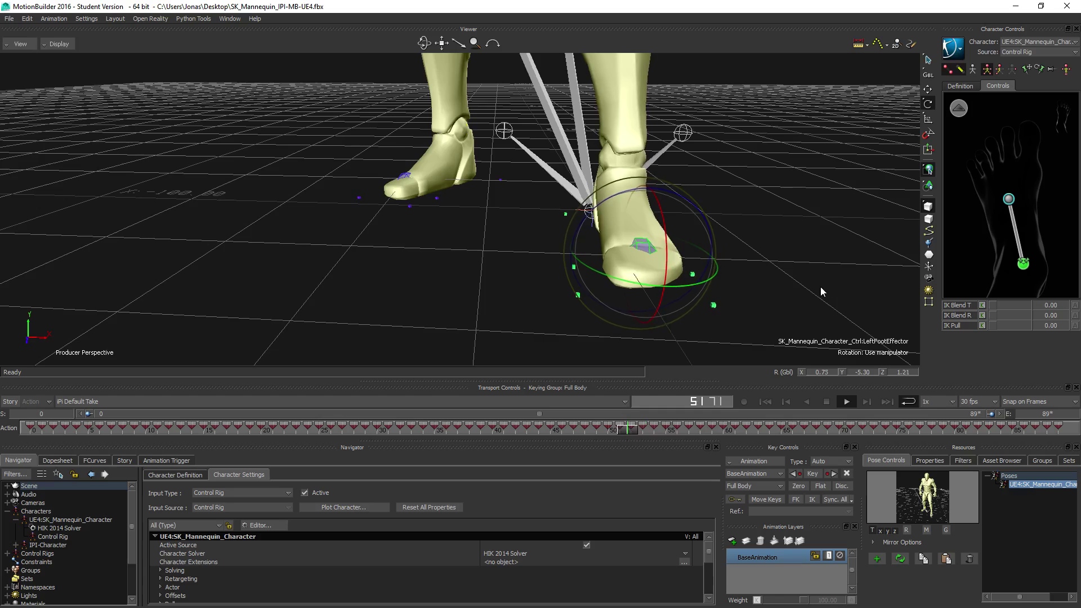
click(827, 401)
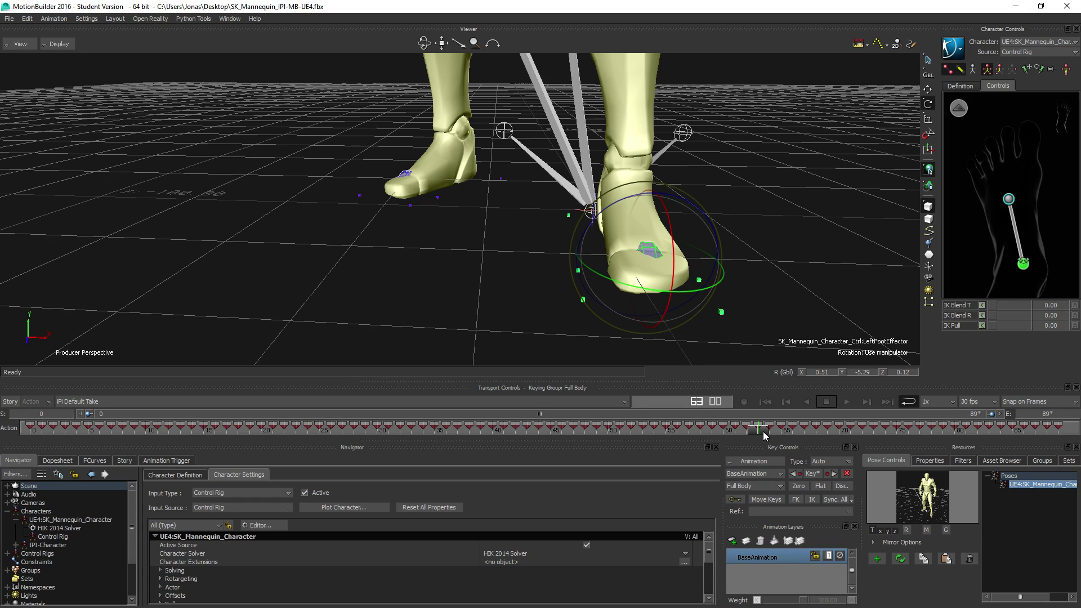
drag(763, 432, 42, 394)
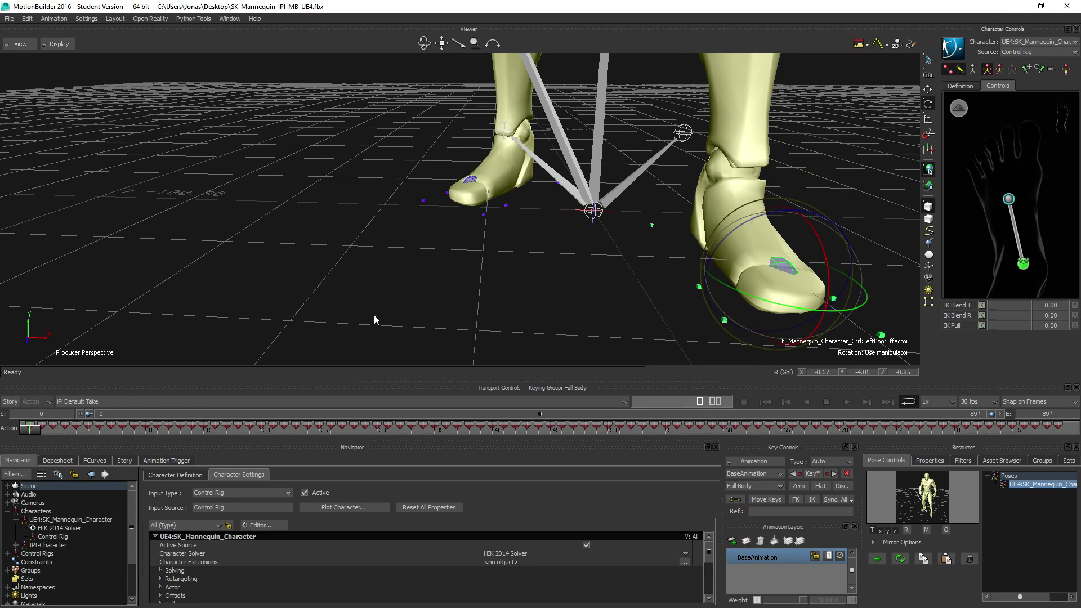
Step: Pin the left ankle effector and set its IK Blend T to 0
drag(809, 270, 563, 237)
click(959, 109)
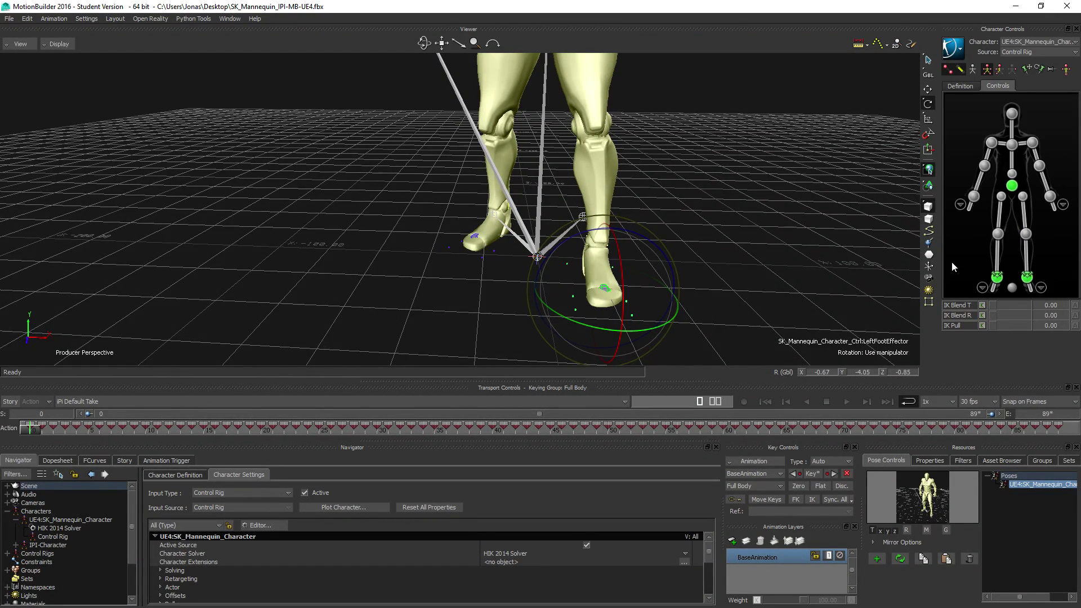
click(1026, 279)
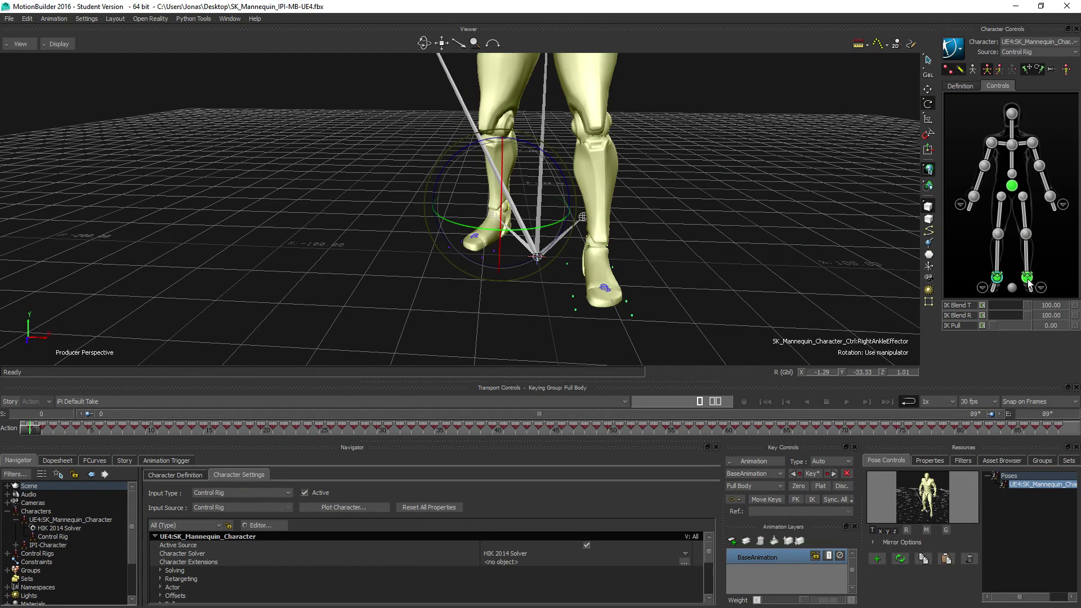
click(1027, 279)
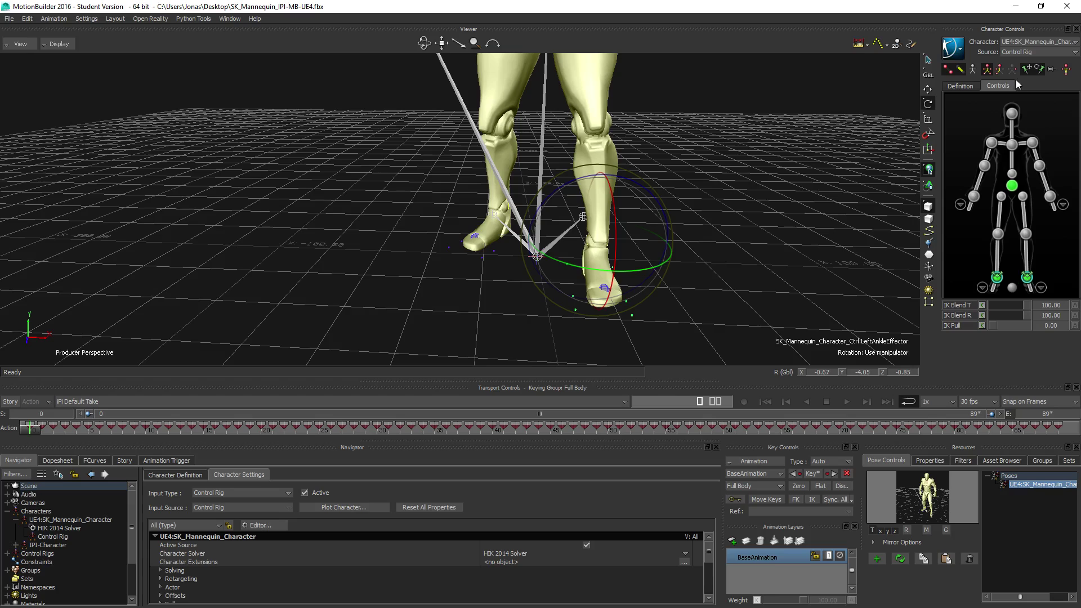
click(1039, 69)
drag(1024, 304, 983, 305)
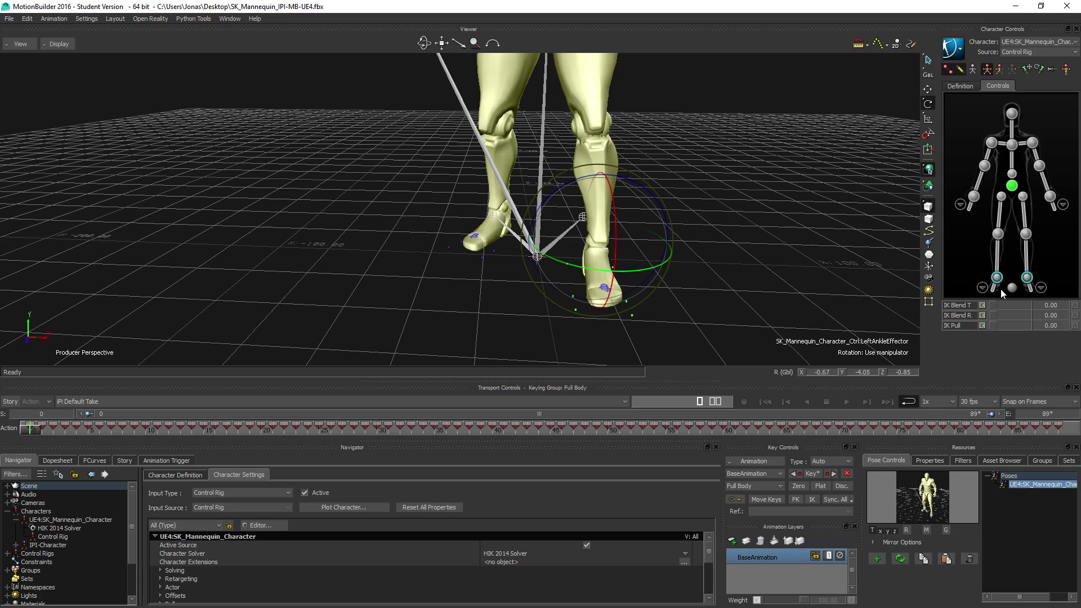
Step: In the close-up foot view, set the left foot effector's IK Blend T to 100
click(982, 287)
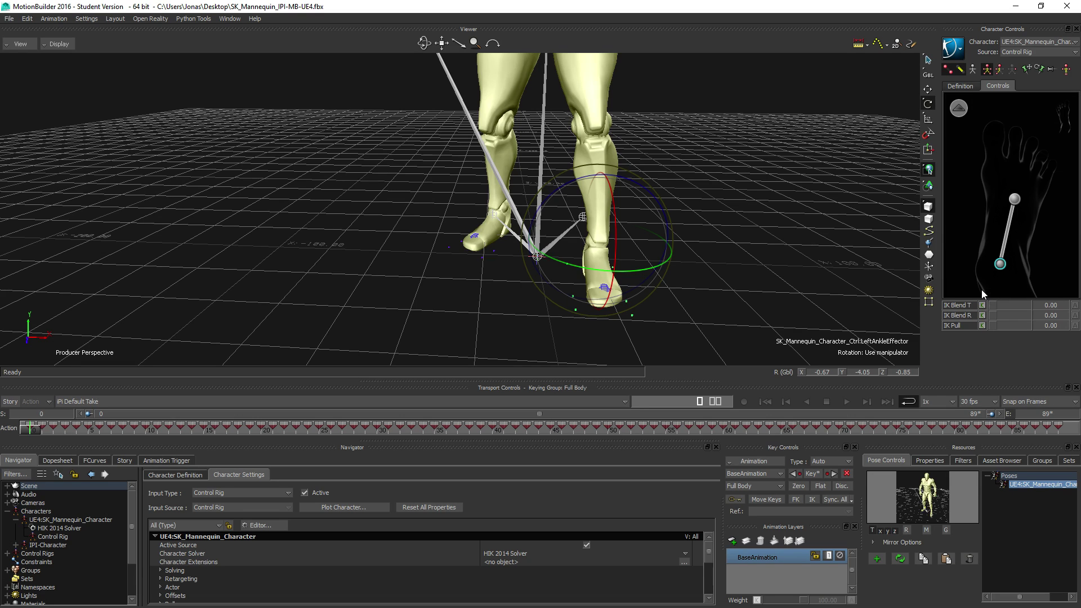
click(1014, 200)
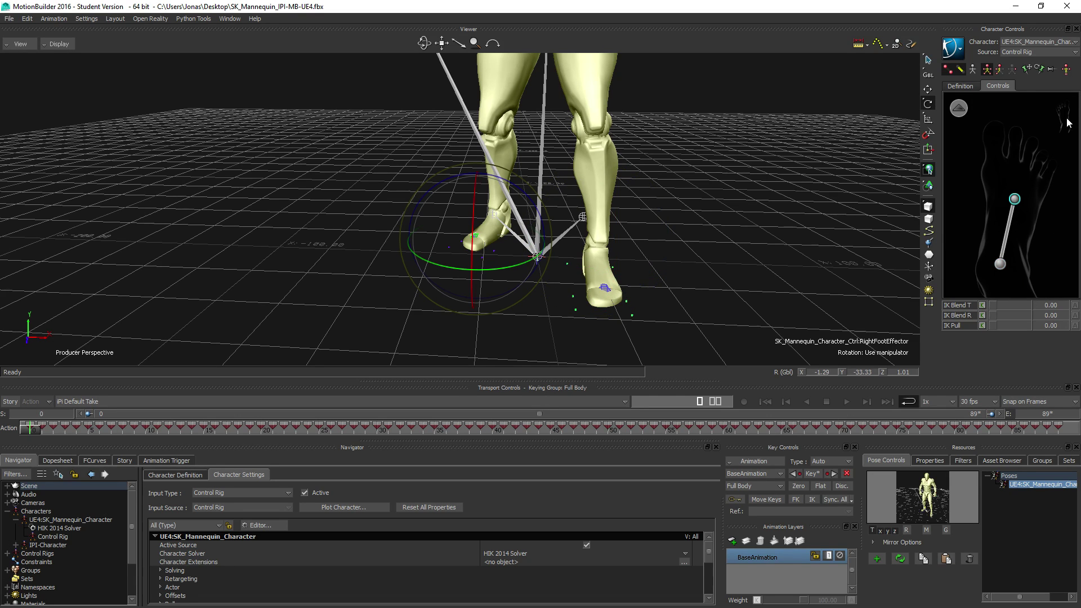
click(1067, 122)
click(1010, 200)
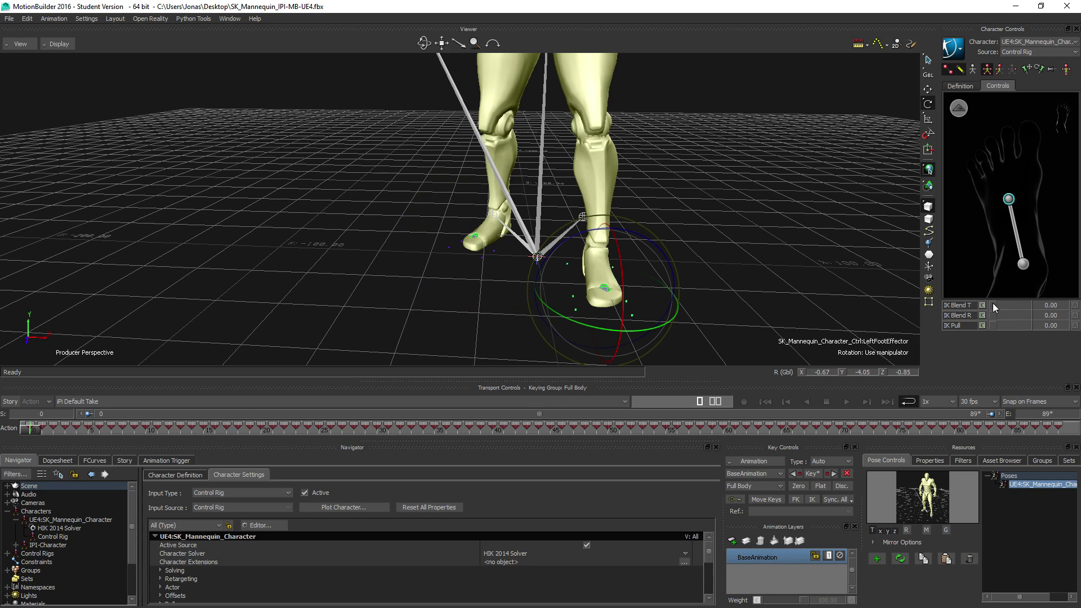
drag(995, 305, 1031, 305)
mouse_move(47, 429)
mouse_down()
mouse_move(630, 431)
mouse_move(493, 416)
mouse_move(30, 431)
mouse_up()
Step: Load the left foot effector's X, Y, Z translation curves into the FCurves editor
click(93, 461)
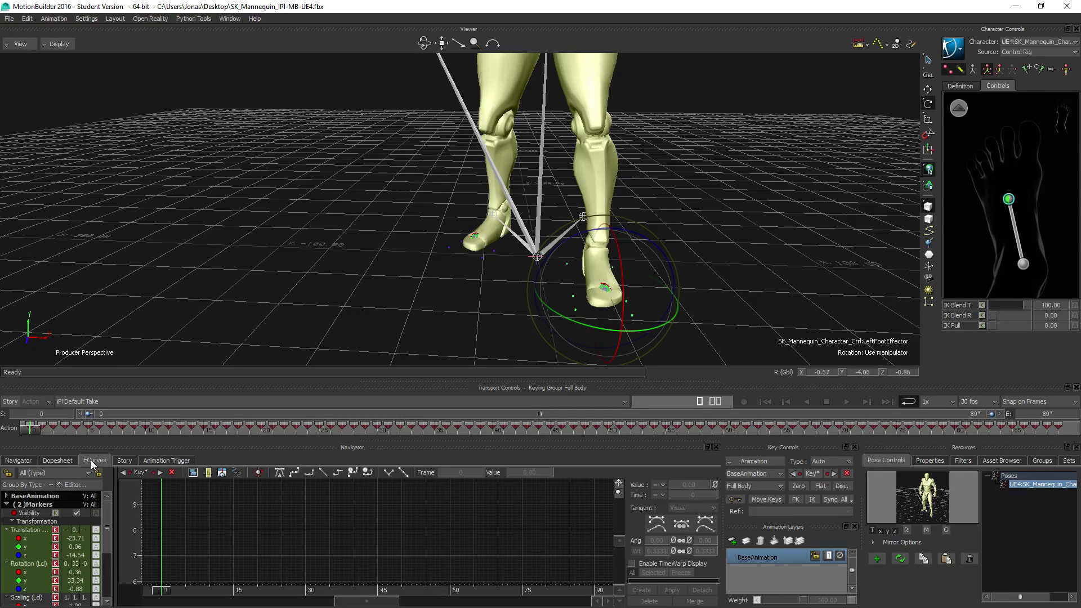
click(28, 530)
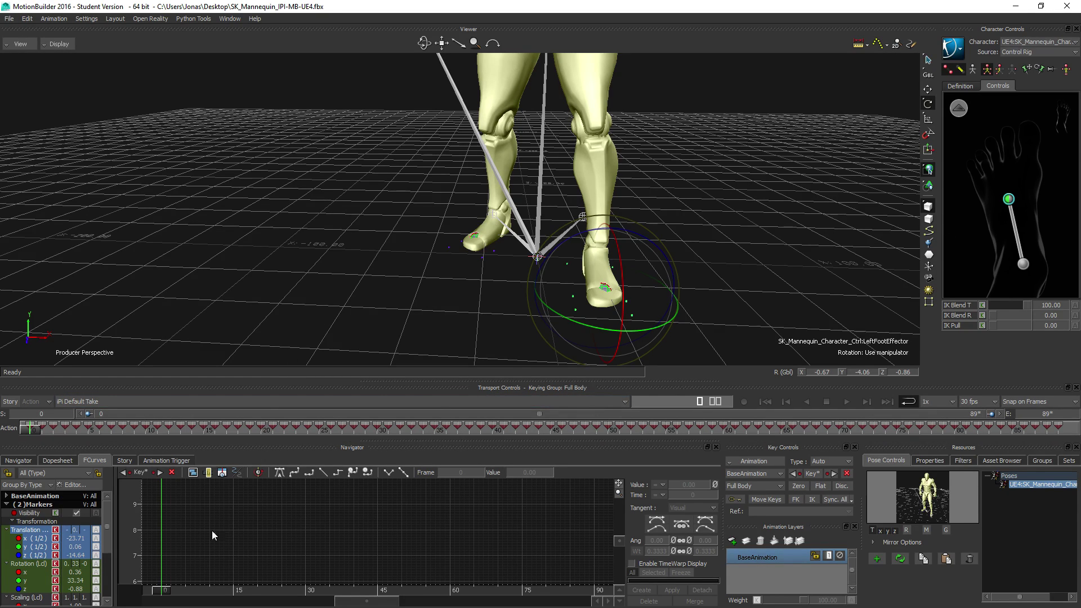
key(a)
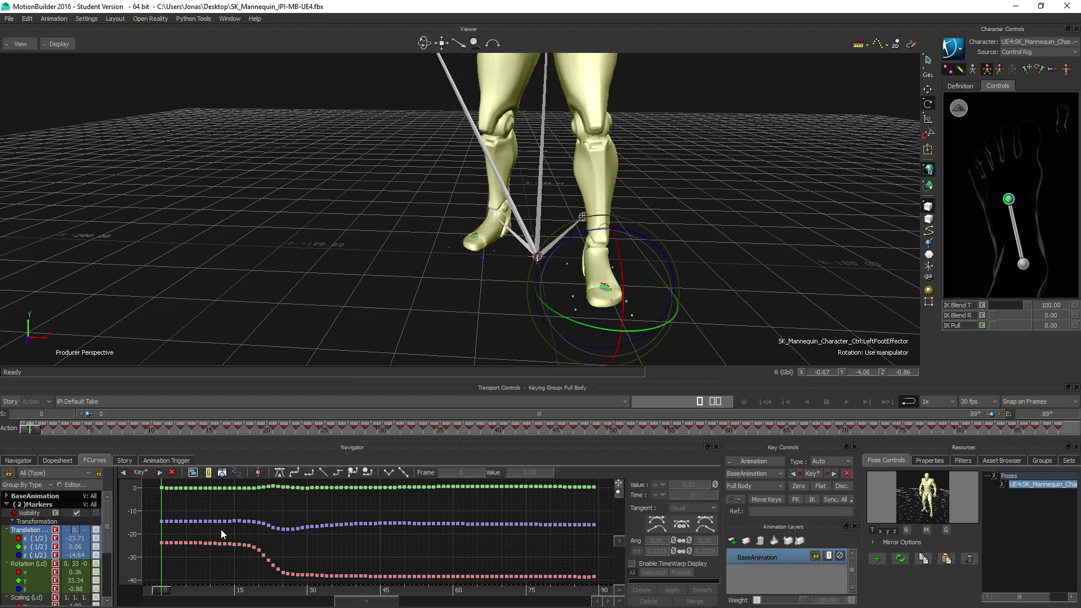
click(1009, 199)
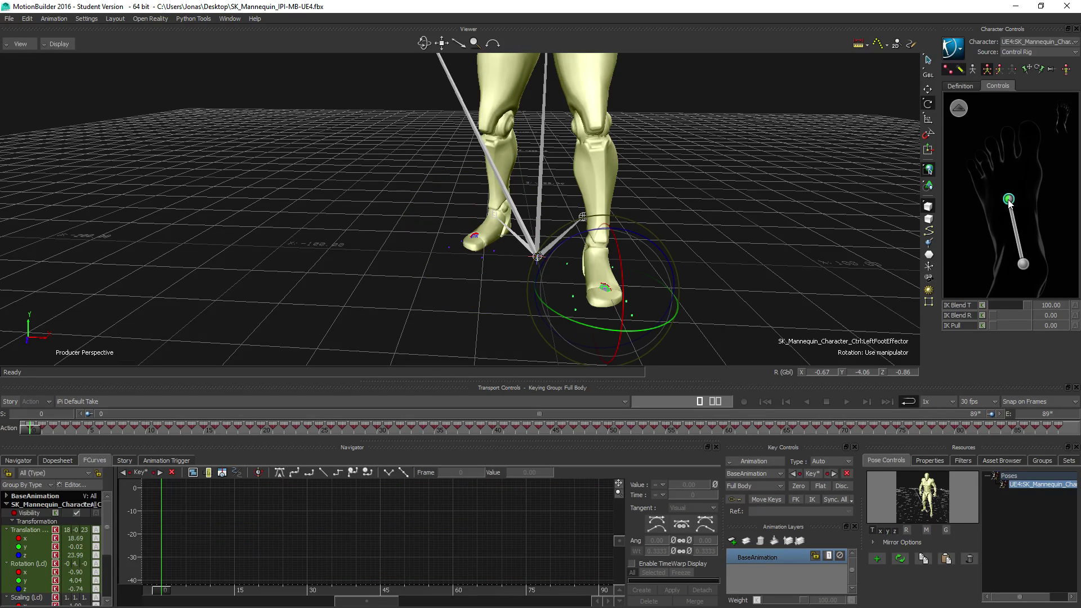
click(35, 532)
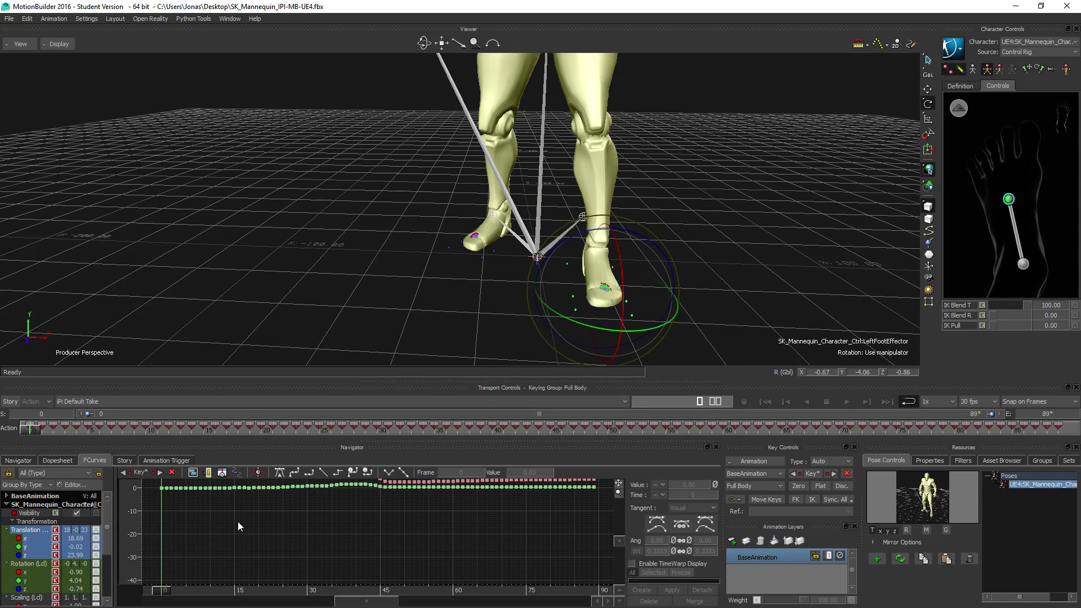
key(a)
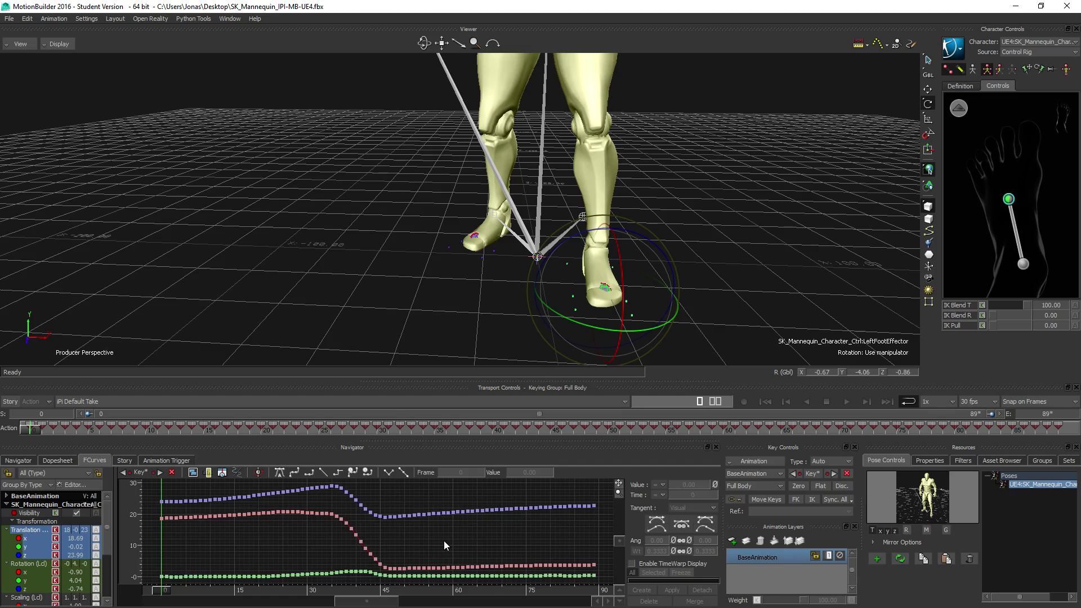
Step: Frame the graph on frames 0–90 and marquee-select the frame-0 translation keys
mouse_move(451, 546)
ctrl+mouse_down()
mouse_move(414, 543)
mouse_move(416, 531)
mouse_move(441, 518)
mouse_move(431, 542)
mouse_move(458, 553)
ctrl+mouse_up()
shift+drag(367, 537, 339, 527)
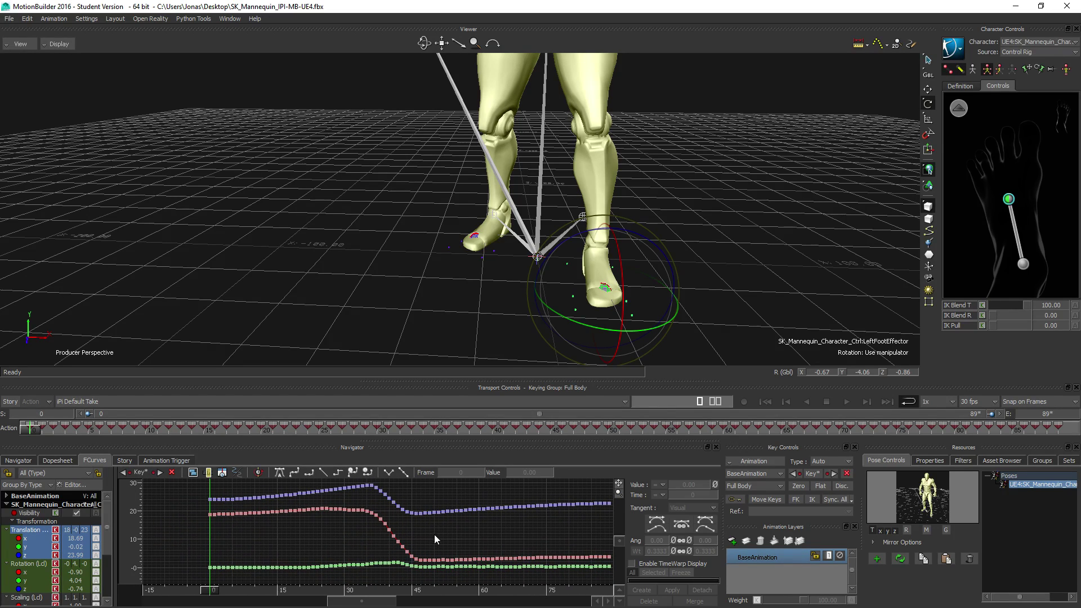
mouse_move(434, 535)
shift+mouse_down()
mouse_move(397, 509)
mouse_move(367, 535)
mouse_move(454, 542)
mouse_move(341, 540)
mouse_move(469, 539)
mouse_move(423, 539)
mouse_move(420, 518)
mouse_move(446, 506)
mouse_move(434, 506)
mouse_move(426, 533)
mouse_move(462, 543)
mouse_move(428, 543)
mouse_move(457, 548)
mouse_move(437, 547)
shift+mouse_up()
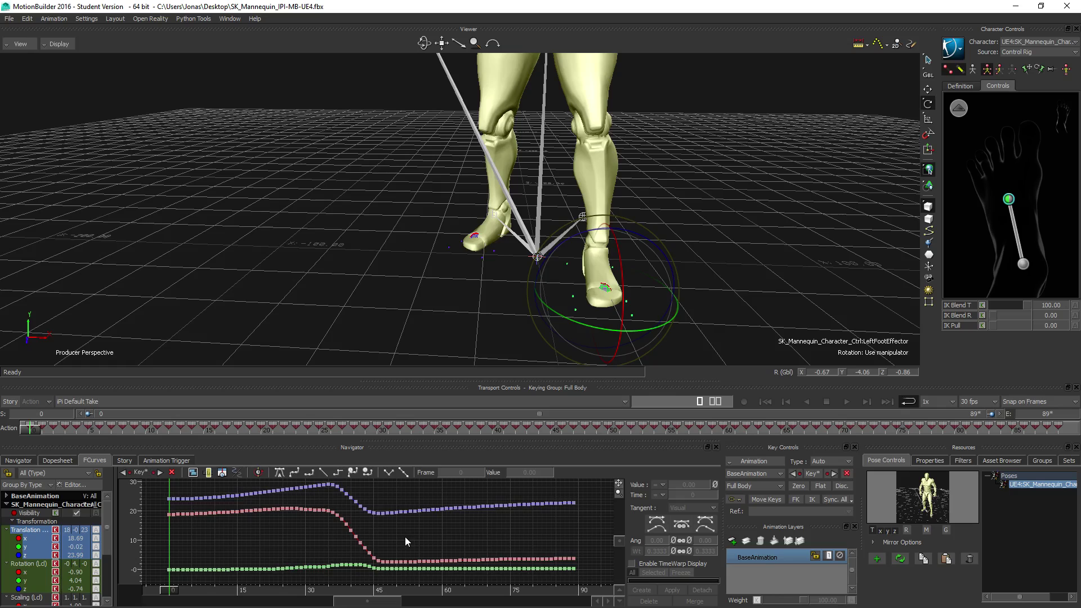
shift+drag(364, 528, 371, 529)
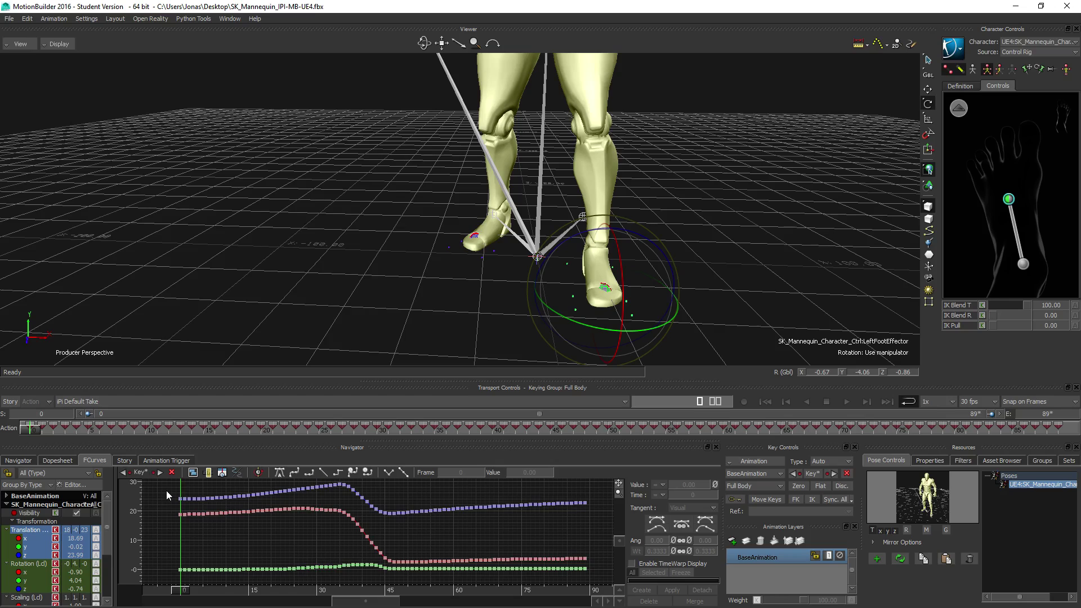
drag(166, 491, 183, 595)
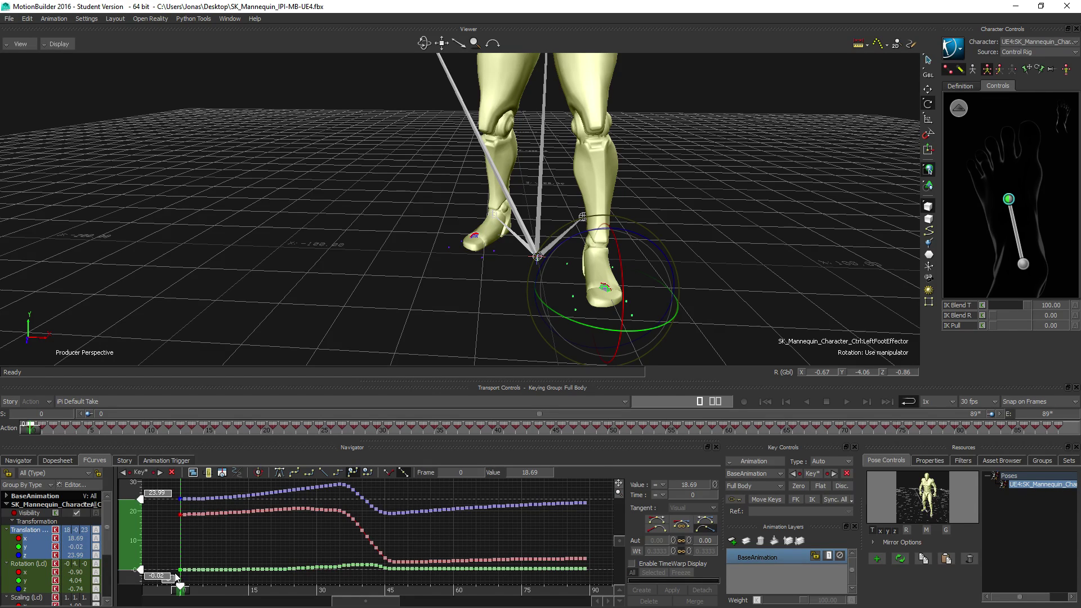
Step: Move to frame 35 and key the left foot's translation pose there
drag(185, 594, 342, 592)
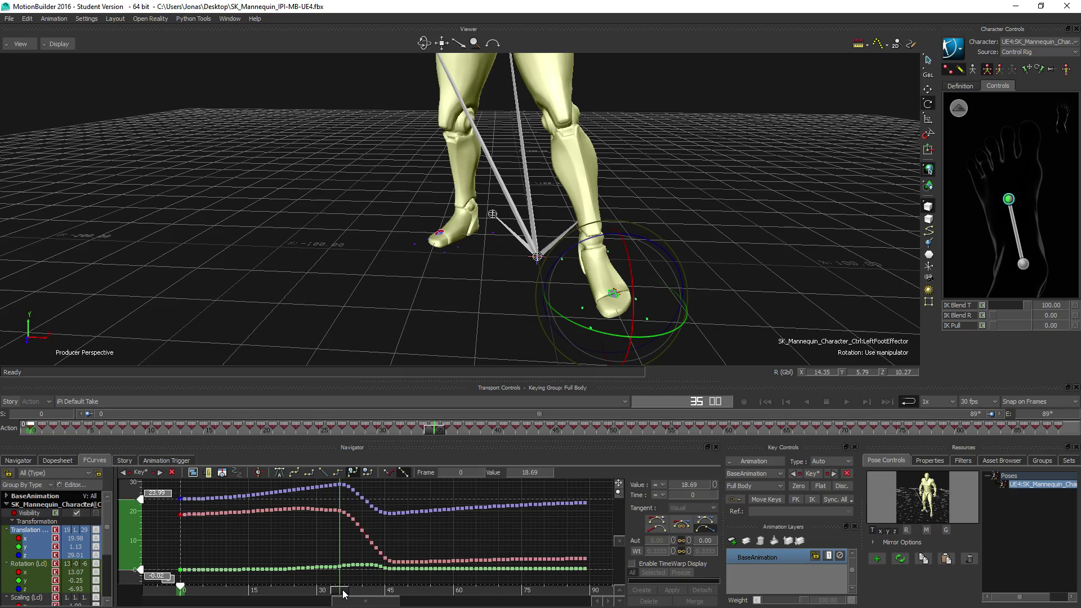
key(Delete)
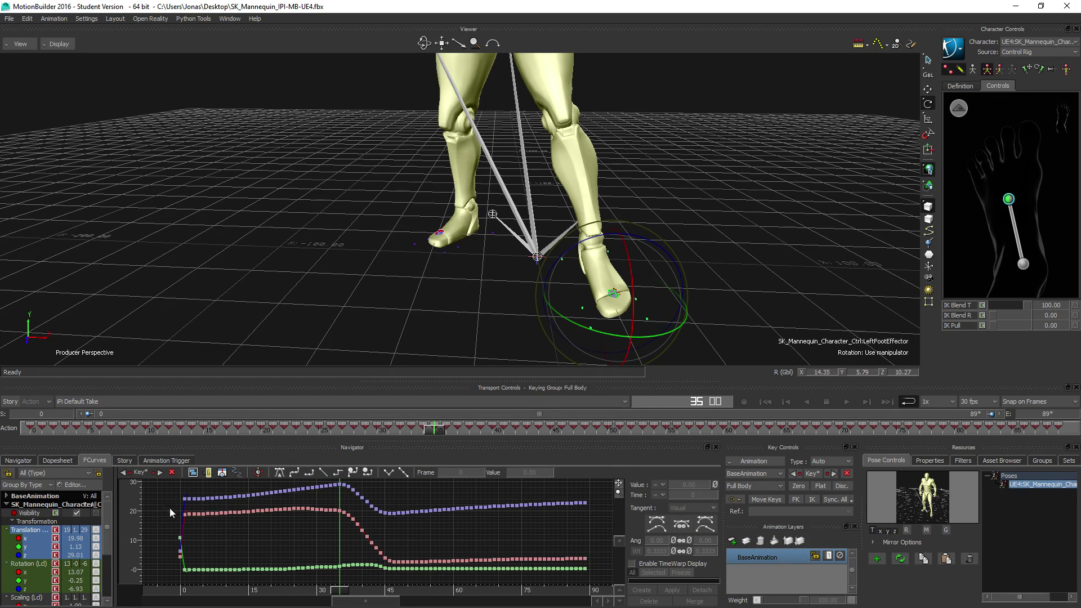
key(ctrl+z)
drag(173, 491, 183, 565)
key(ctrl+z)
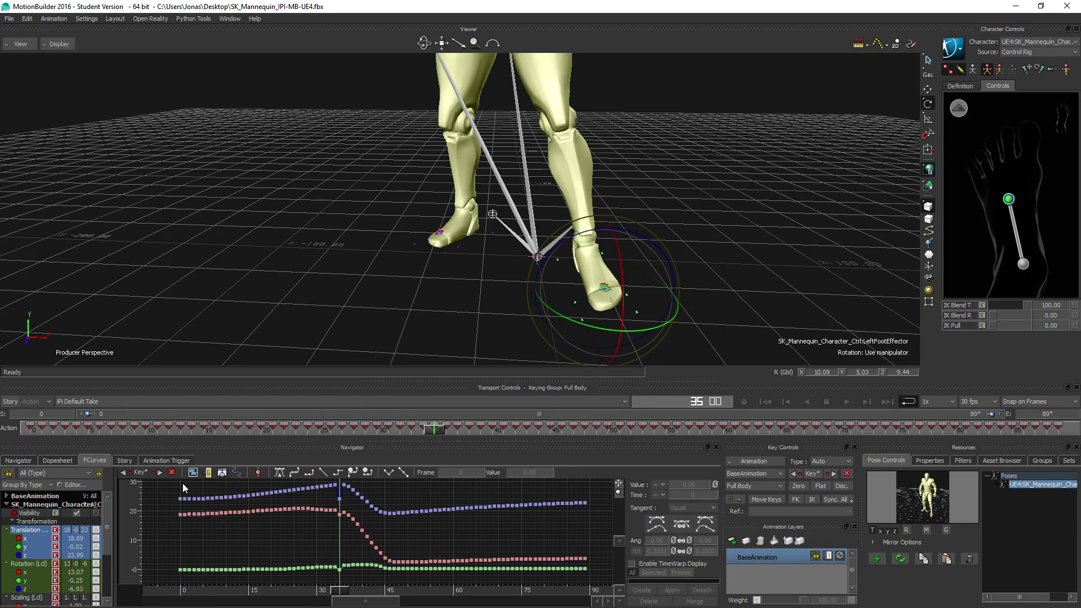
Step: Delete the keys between frames 0 and 35 and set the remaining tangents flat
drag(182, 482, 337, 579)
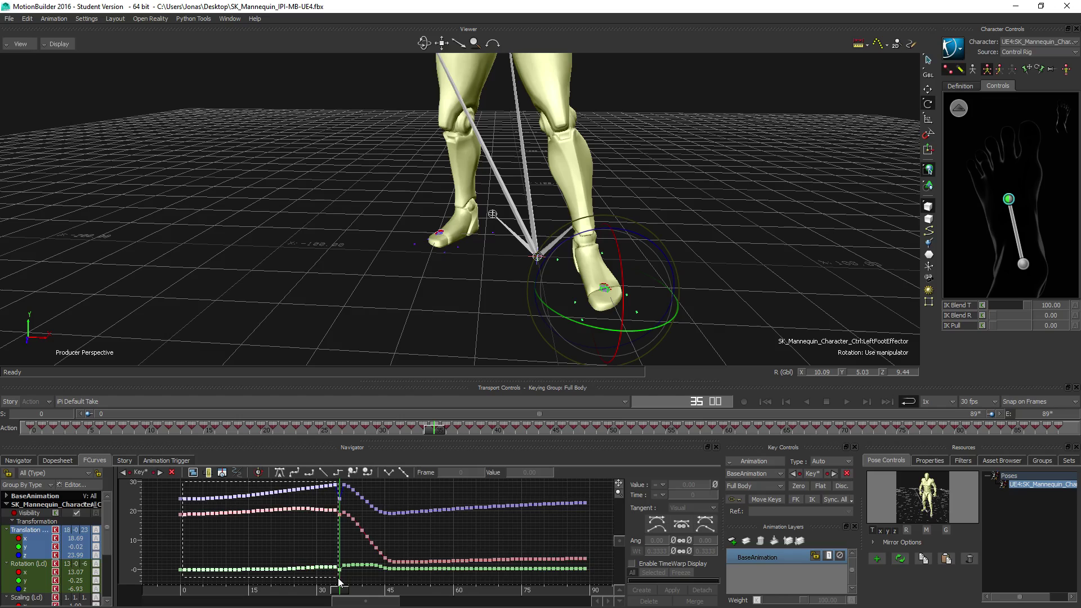
drag(338, 582, 339, 583)
key(Delete)
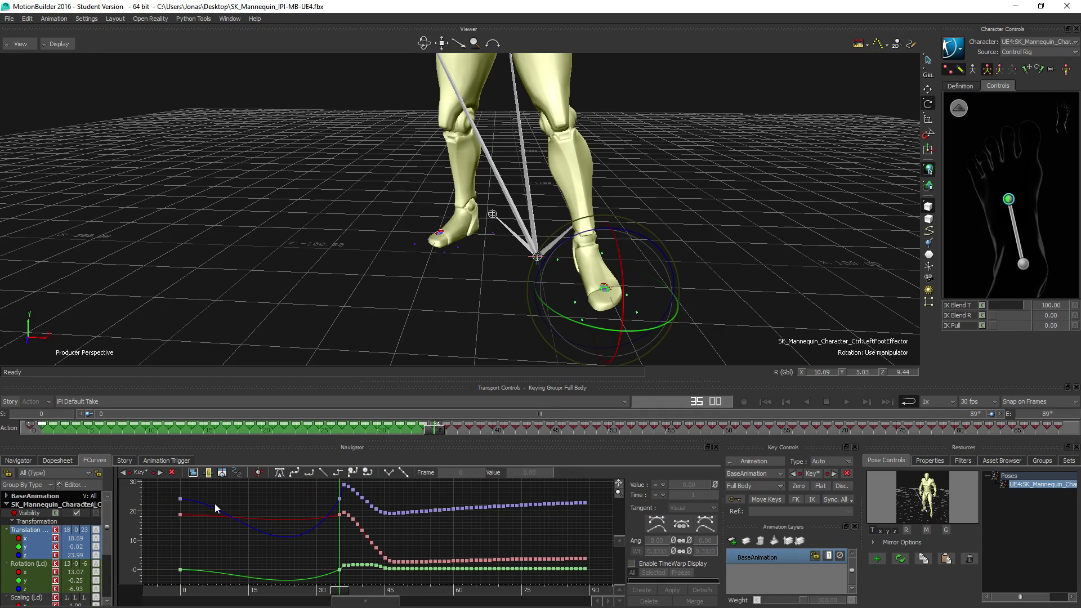
drag(167, 488, 341, 590)
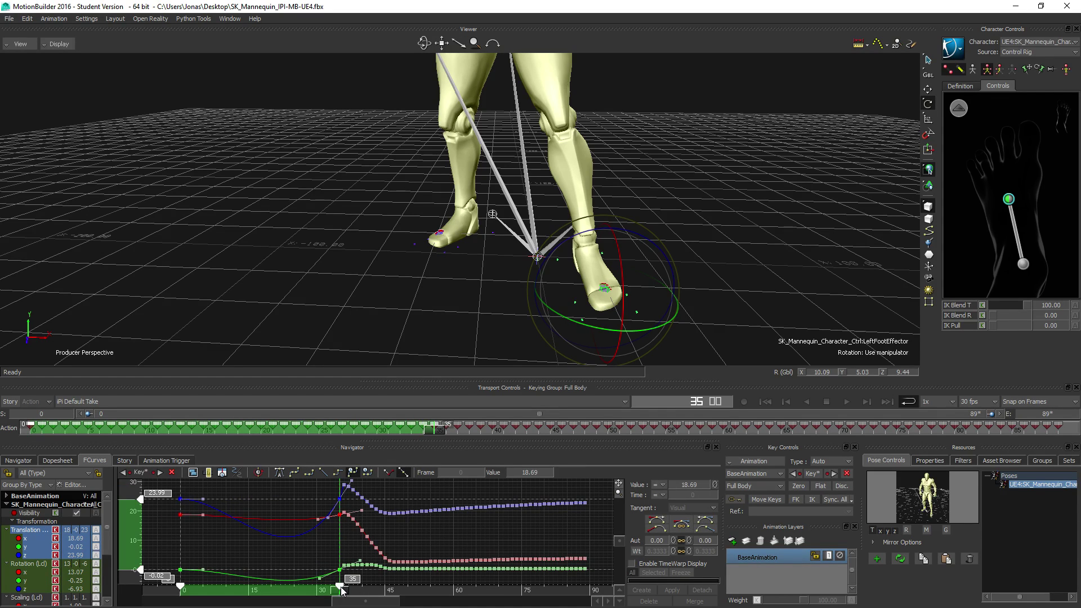
click(656, 524)
click(447, 523)
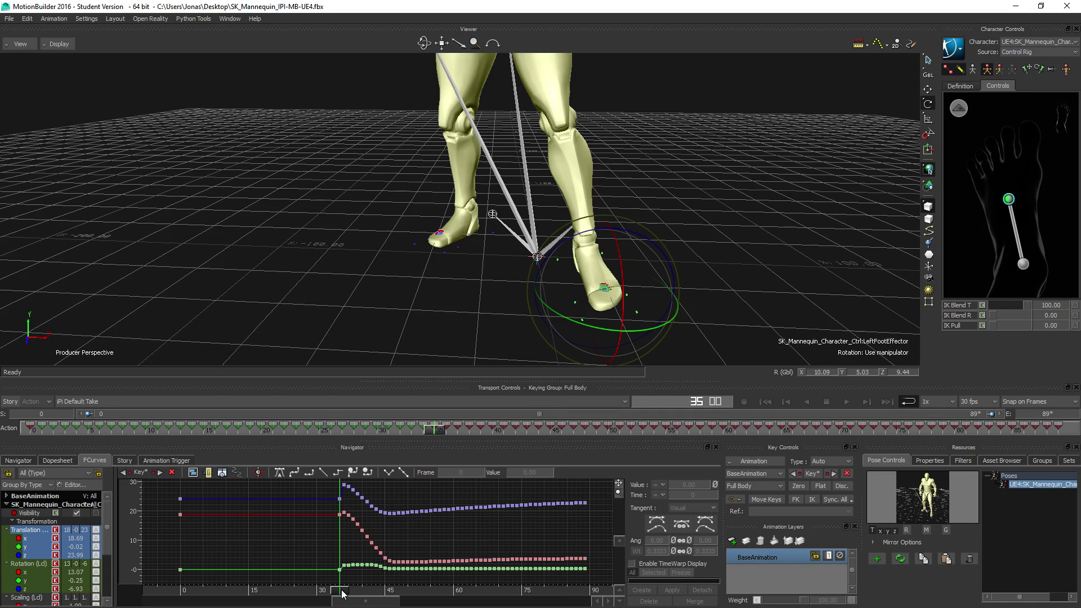
Step: Copy the left foot's frame-89 translation keys and paste them at frame 47
drag(343, 593, 587, 582)
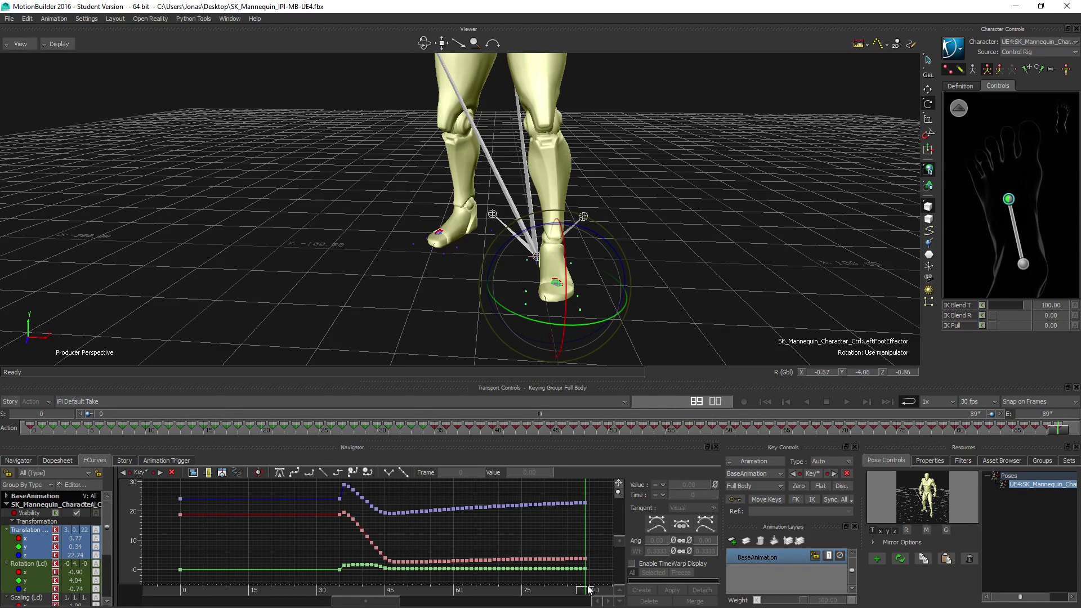
drag(589, 589, 399, 605)
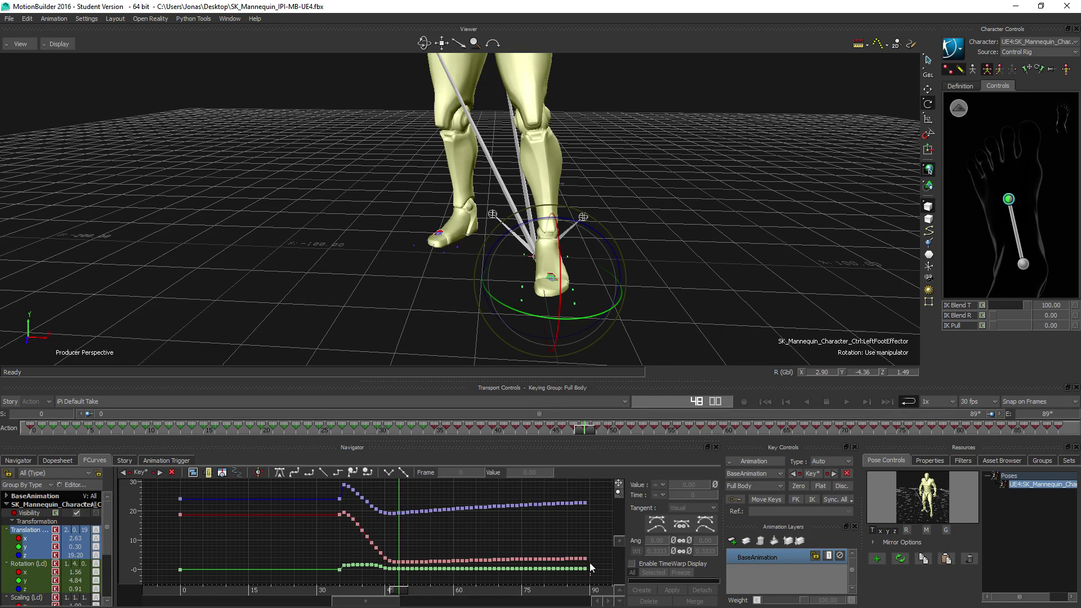
drag(591, 556, 586, 496)
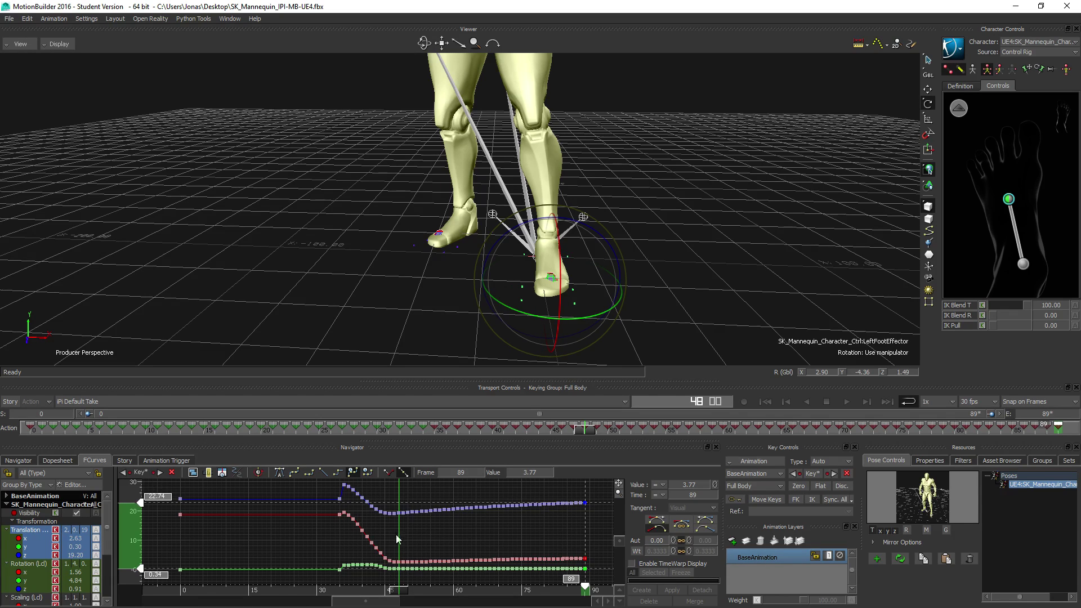
drag(403, 593, 396, 593)
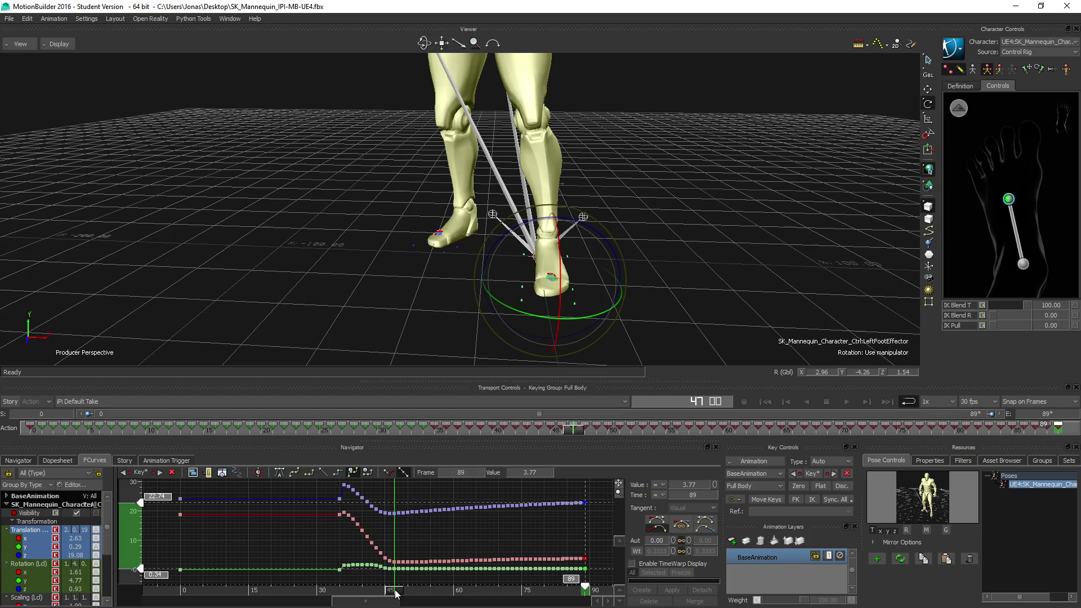
key(ctrl+z)
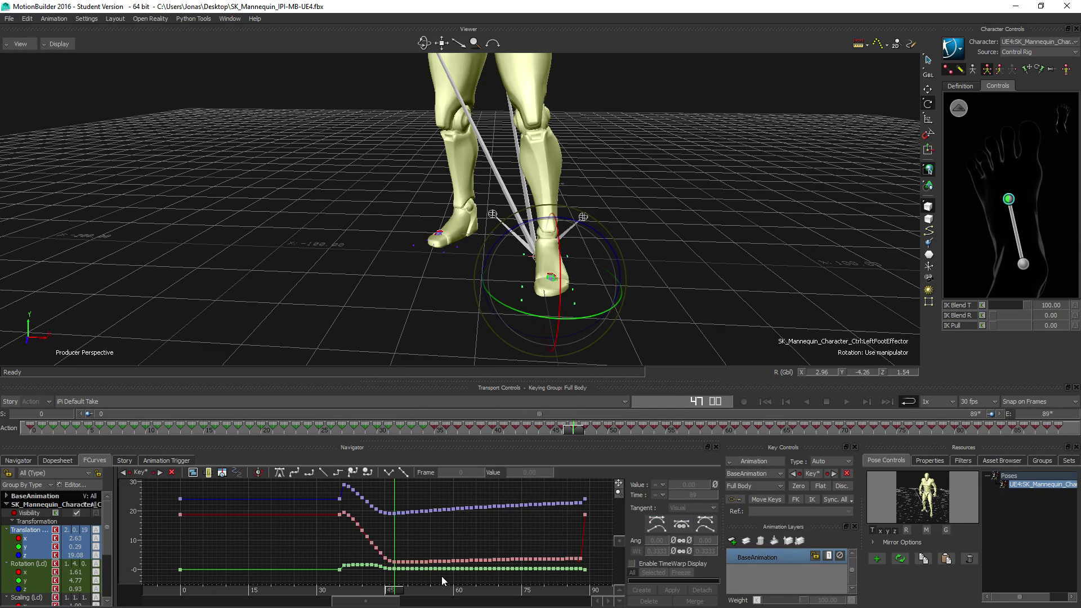
key(ctrl+y)
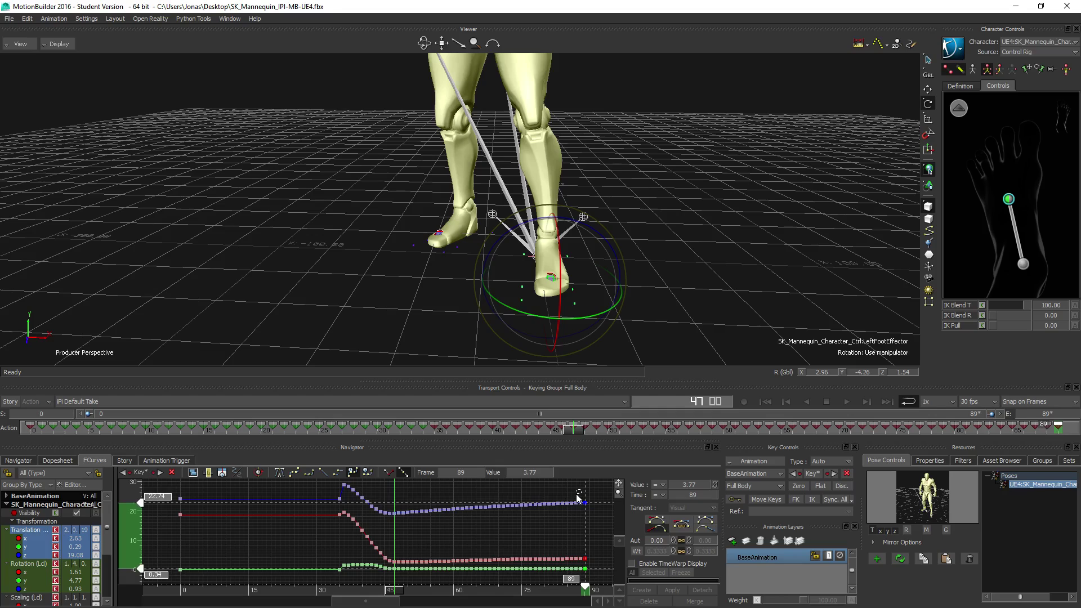
click(586, 586)
key(ctrl+v)
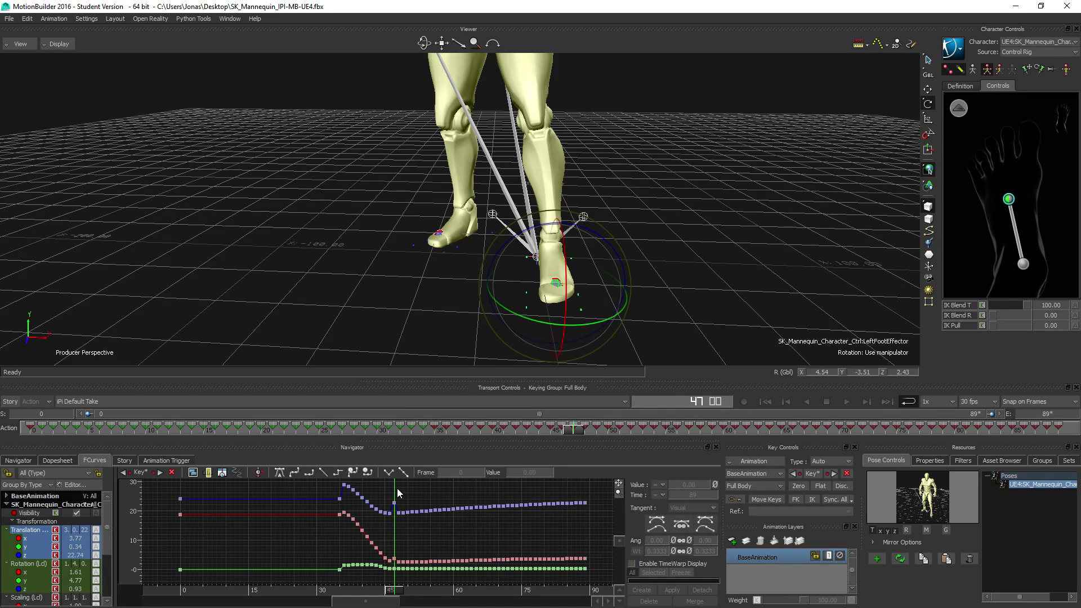
Step: Delete the keys between frames 47 and 89 and flatten the curves
drag(397, 488, 589, 581)
key(Delete)
click(655, 523)
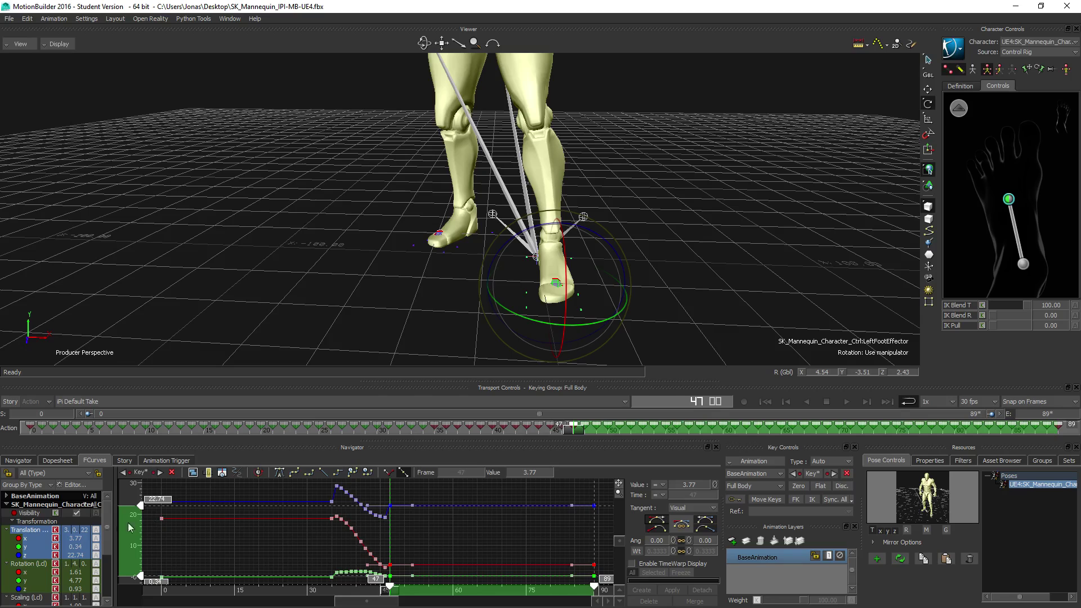
Step: Isolate Translation X and scale its frame 36–46 keys into a tighter range
click(25, 538)
click(27, 539)
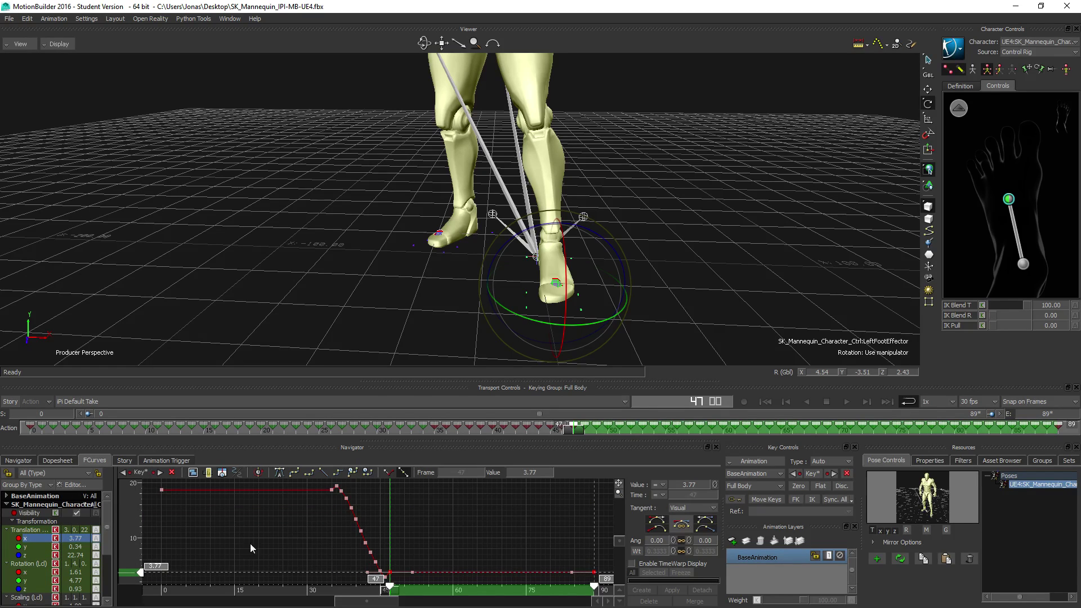
click(30, 547)
click(29, 540)
ctrl+drag(322, 549, 516, 541)
drag(457, 575, 329, 487)
drag(141, 575, 140, 570)
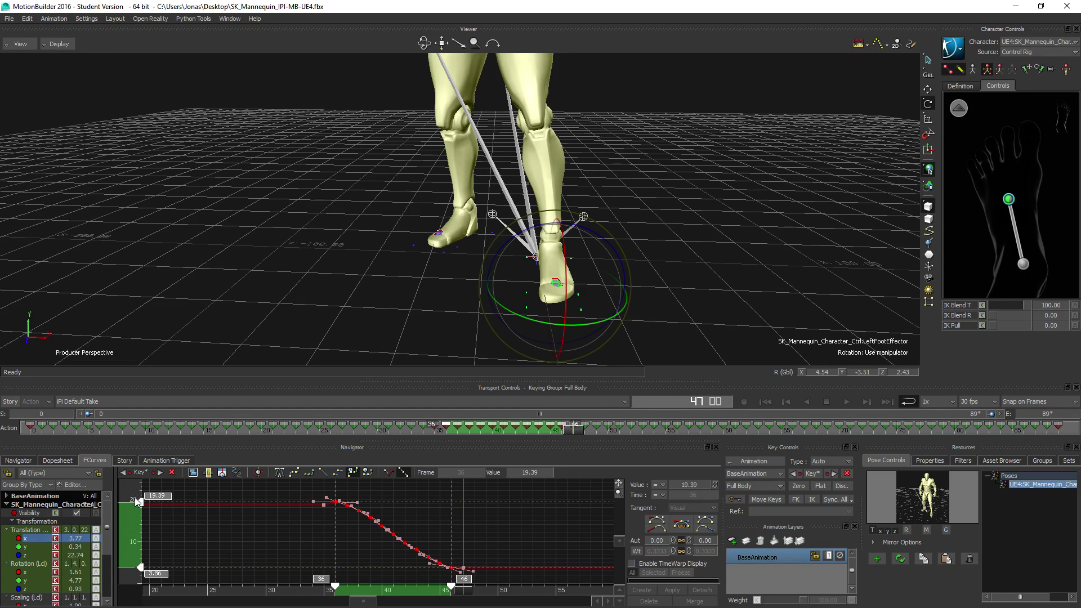
drag(138, 502, 140, 510)
Step: On Translation Y, scale the peak keys down to about 0.86
click(31, 547)
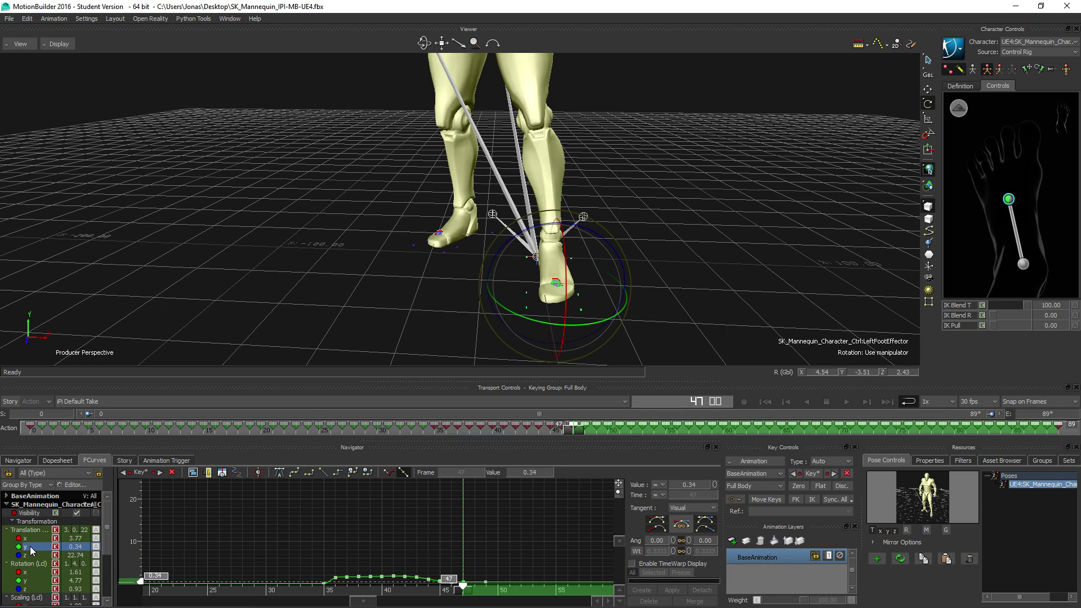
click(278, 521)
key(a)
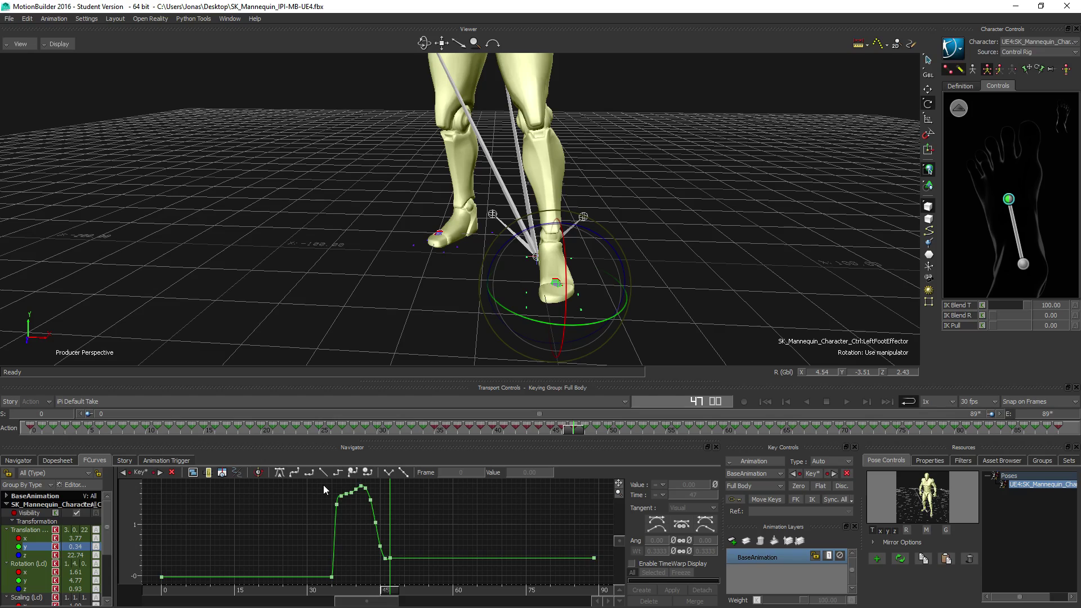
drag(323, 486, 393, 553)
drag(143, 487, 151, 522)
click(466, 511)
drag(316, 509, 388, 563)
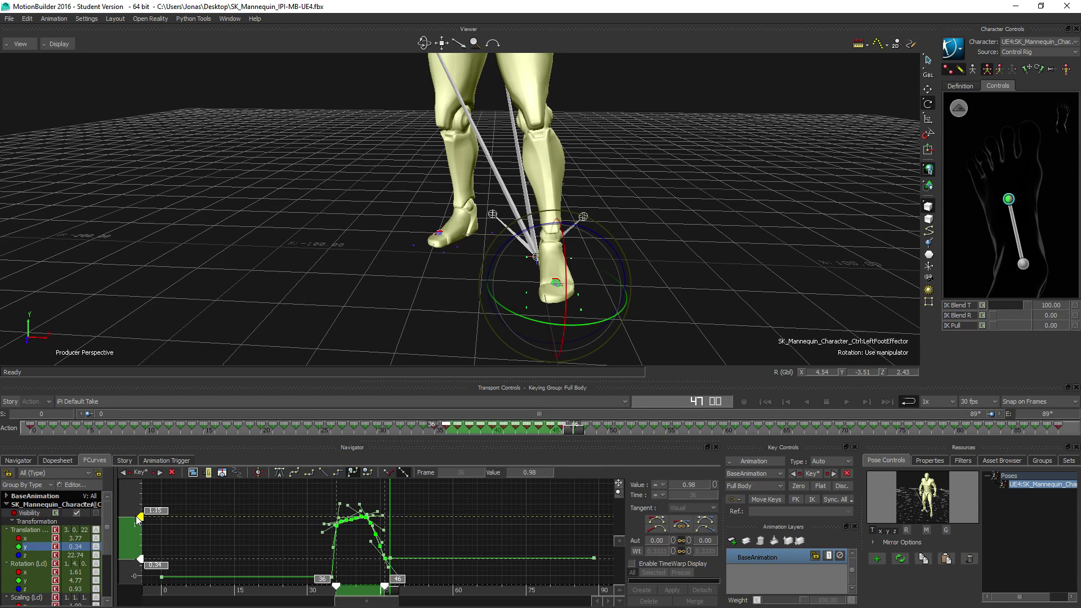
drag(140, 518, 140, 550)
click(317, 535)
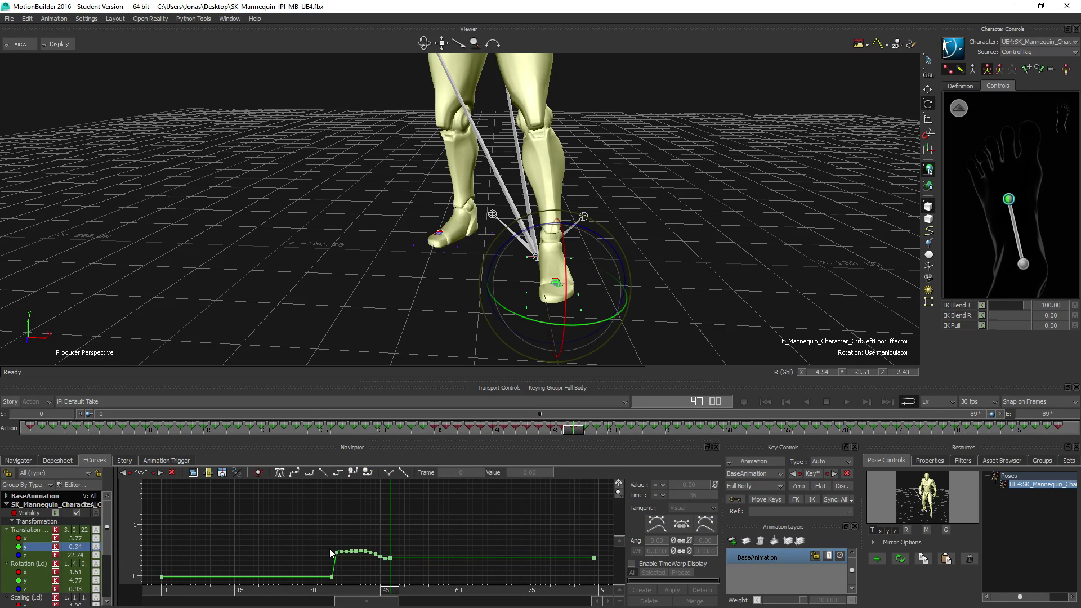
Step: Rescale the Y keys from frames 36 to 41 into a small, smooth bump
drag(364, 562, 364, 563)
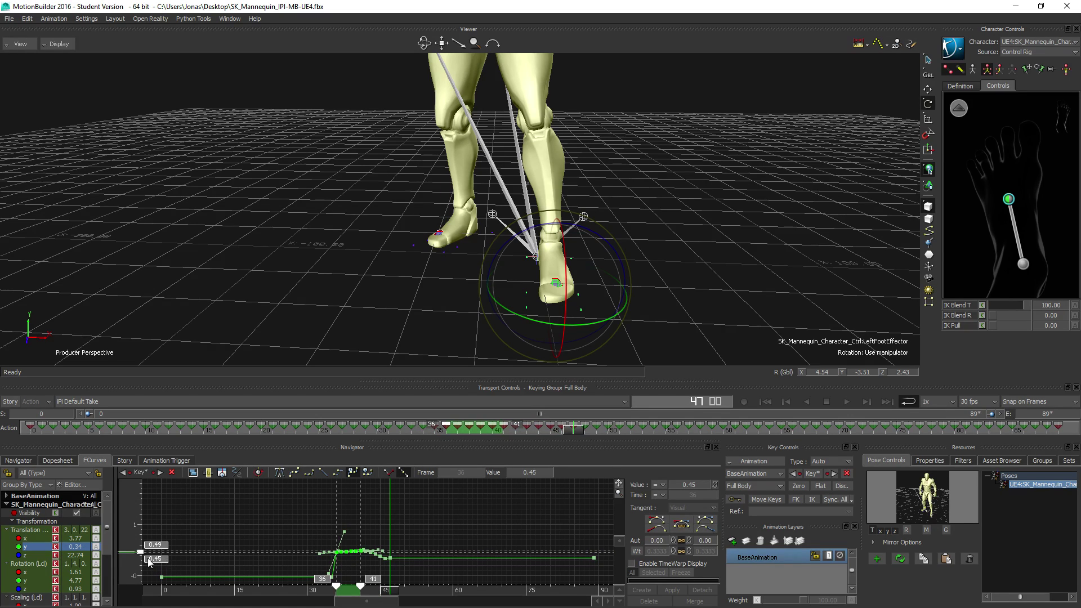
drag(141, 554, 139, 557)
ctrl+drag(316, 542, 339, 550)
drag(142, 514, 137, 580)
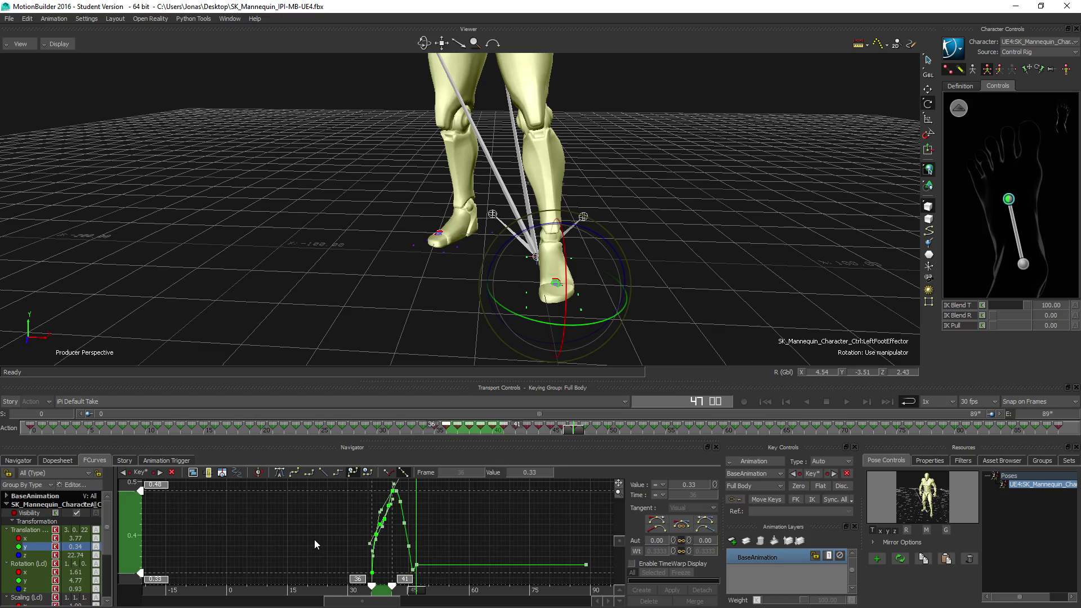
ctrl+drag(314, 540, 328, 502)
drag(139, 497, 141, 535)
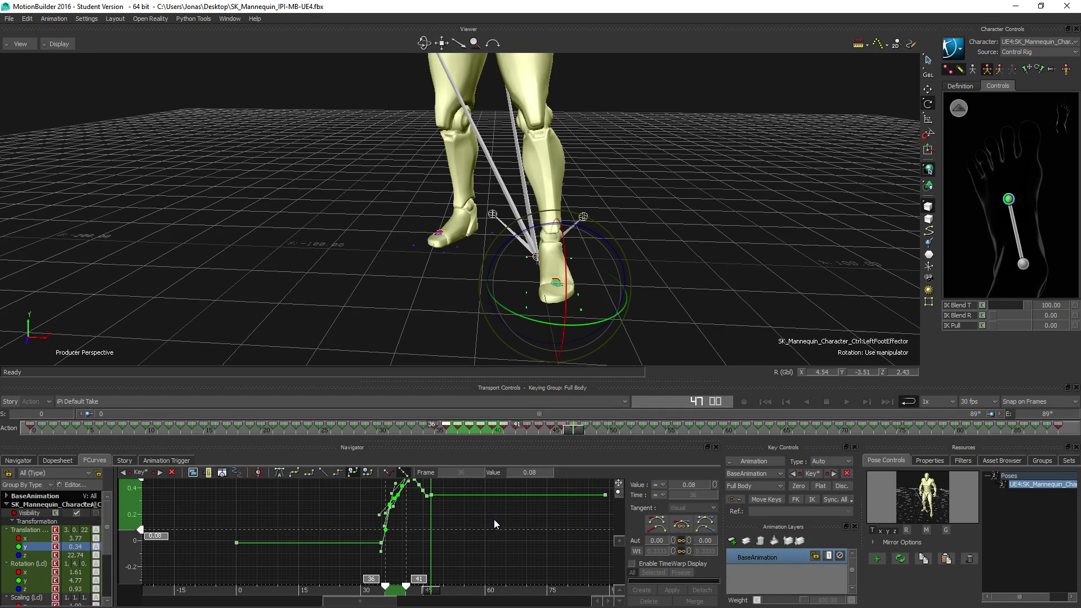
click(494, 519)
ctrl+drag(493, 520, 396, 538)
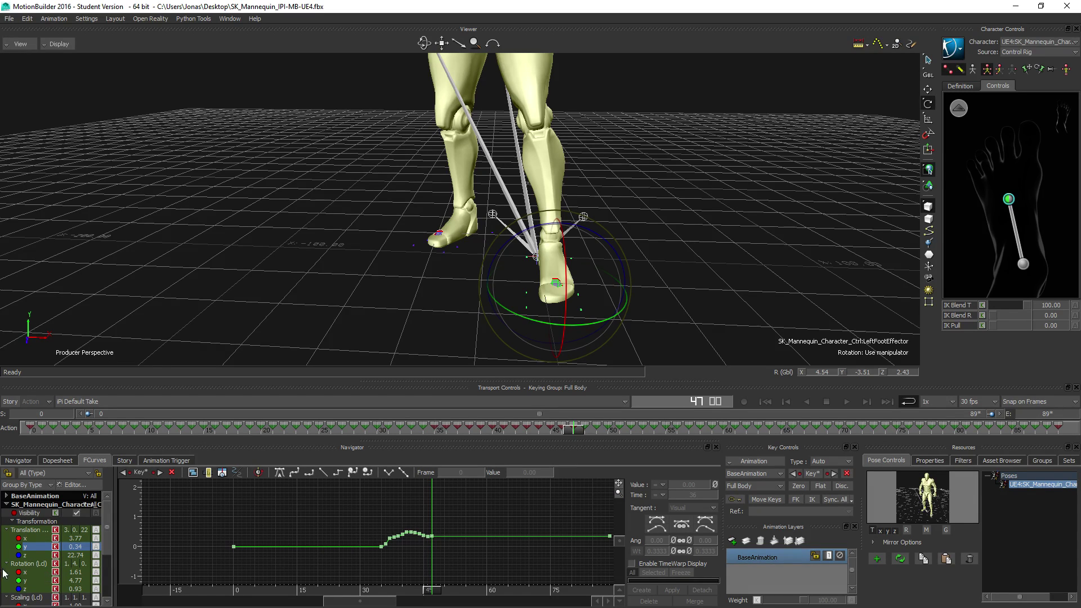
Step: Scale the left foot's Translation Z keys at frames 36–46 to stay between 22.68 and 24.29
click(35, 555)
key(a)
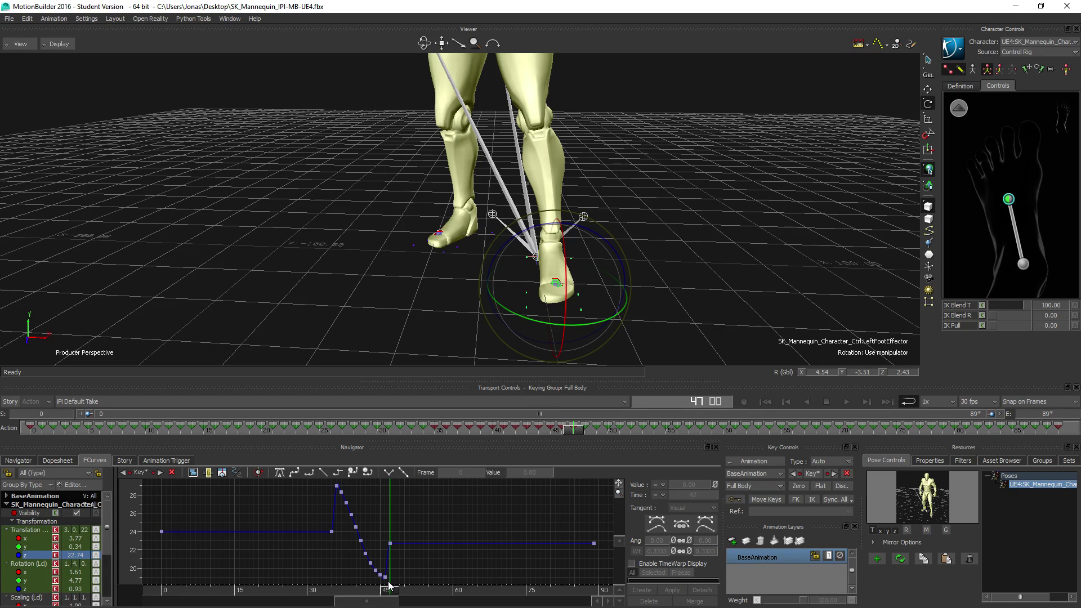
drag(390, 586, 334, 479)
drag(141, 490, 141, 529)
drag(141, 580, 144, 545)
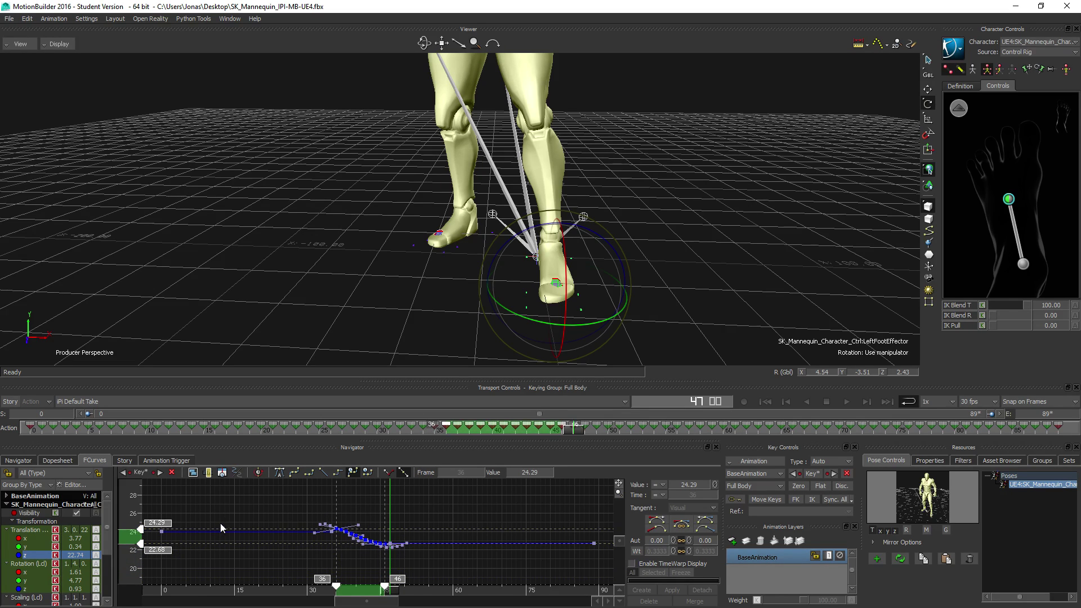
click(235, 502)
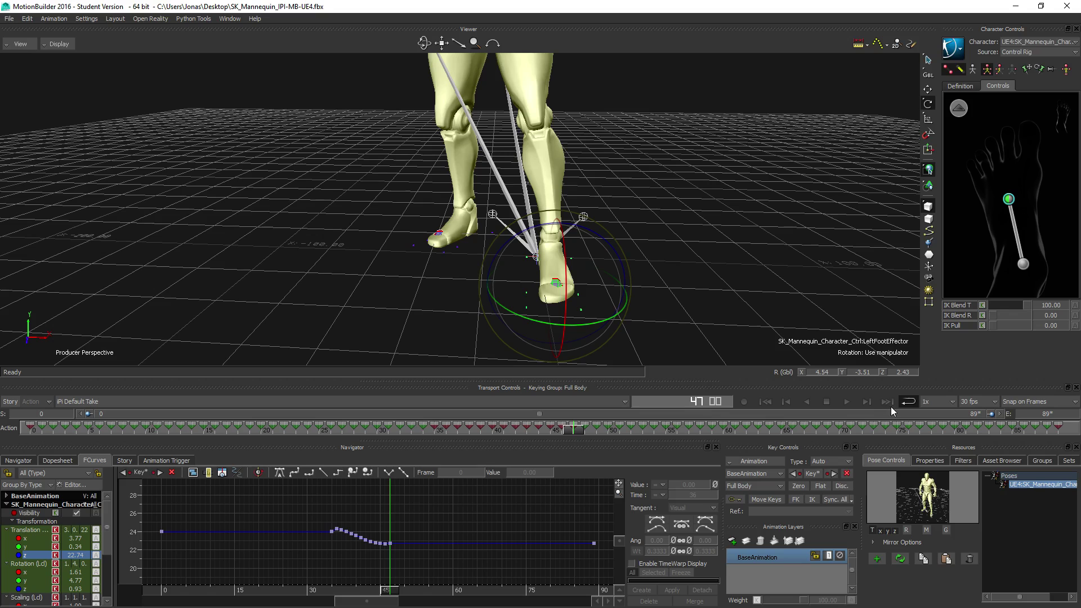
click(846, 401)
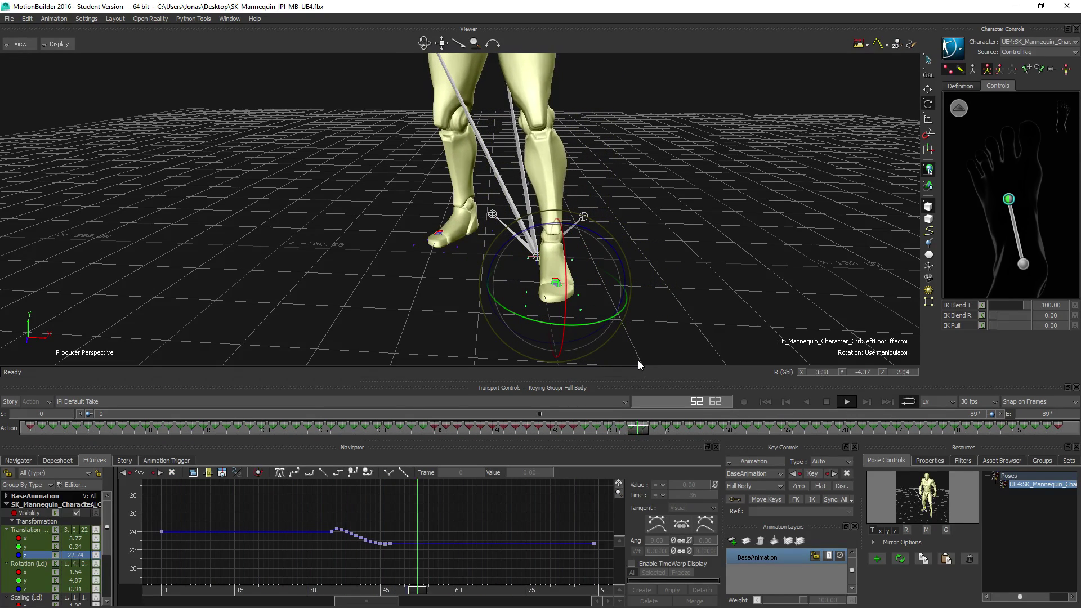
scroll(539, 290, up, 5)
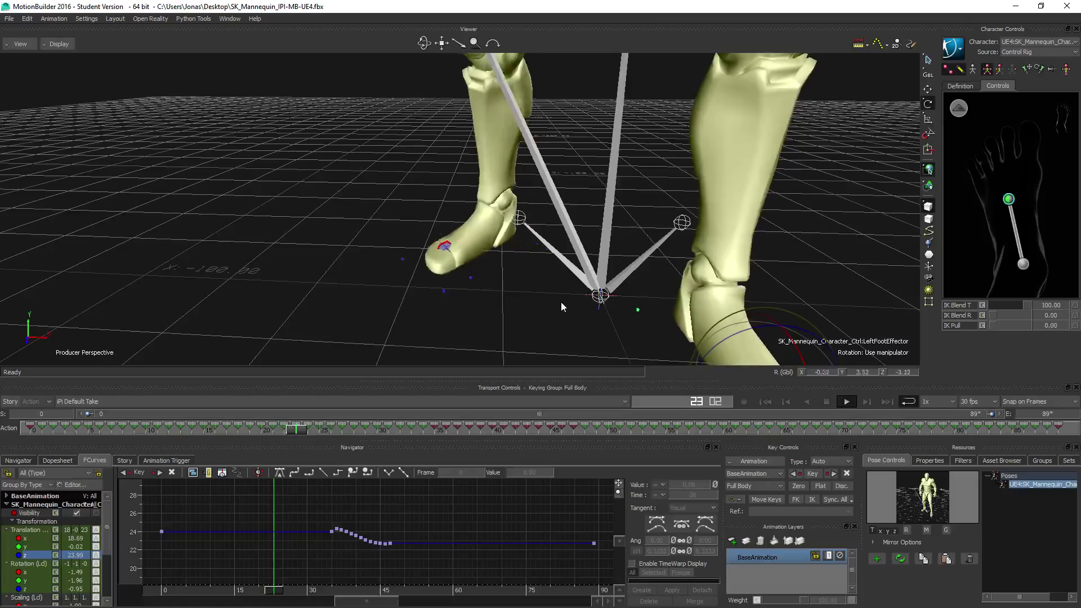
scroll(602, 334, down, 5)
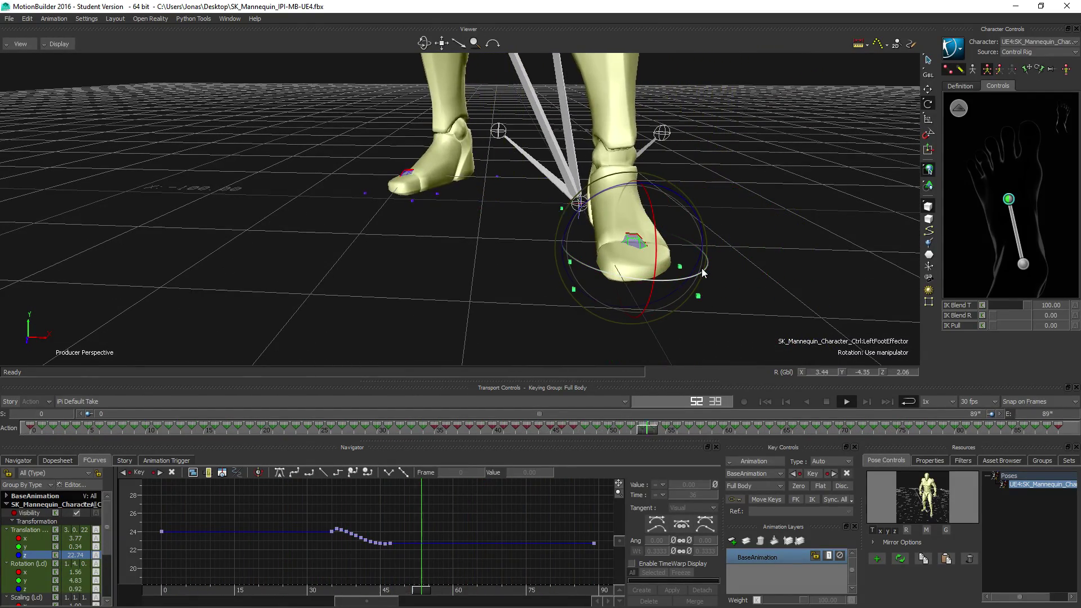
scroll(727, 246, up, 8)
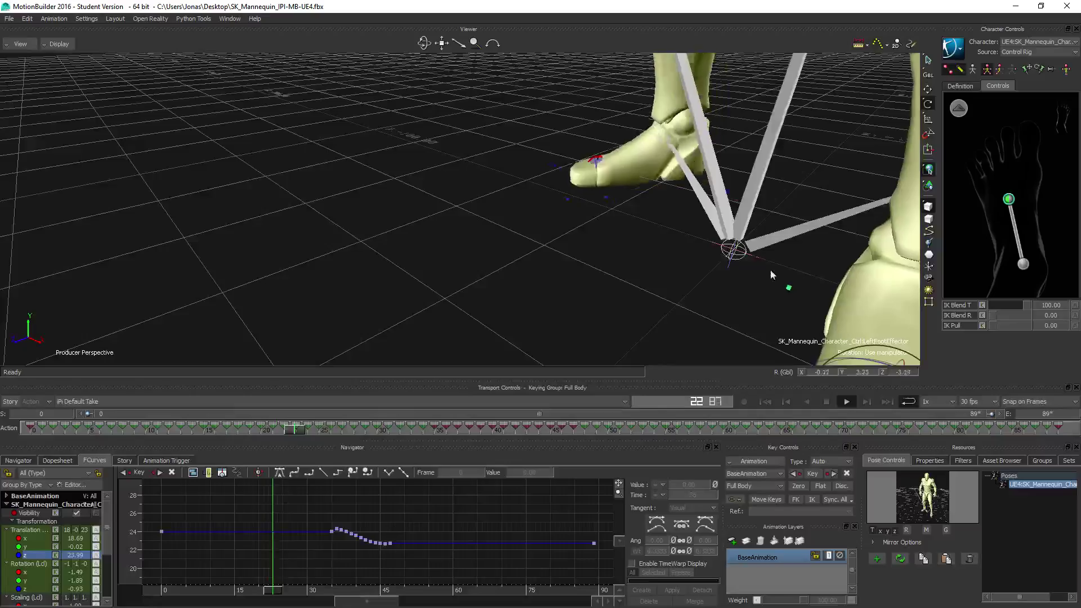
ctrl+shift+drag(620, 229, 548, 242)
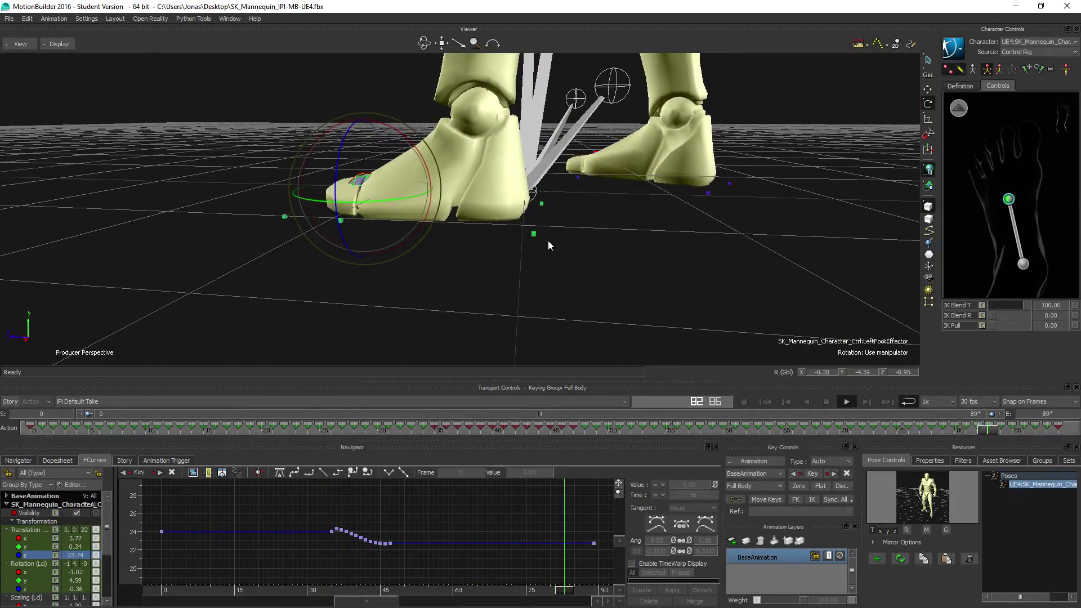
ctrl+shift+drag(368, 246, 395, 270)
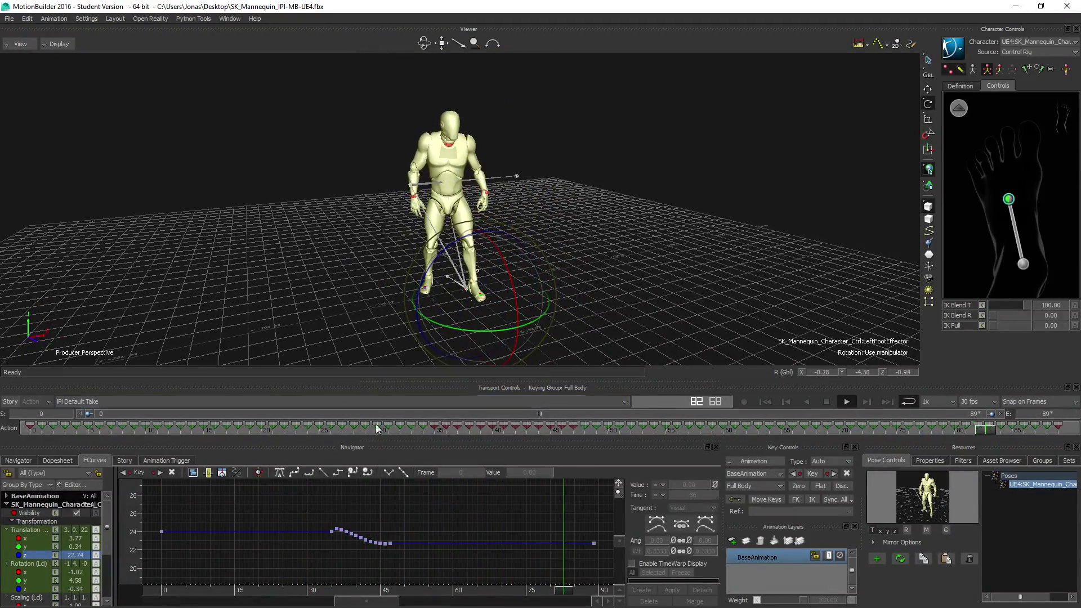
Step: Stop playback, select UE4:SK_Mannequin_Character and run Plot All on its animation
click(18, 461)
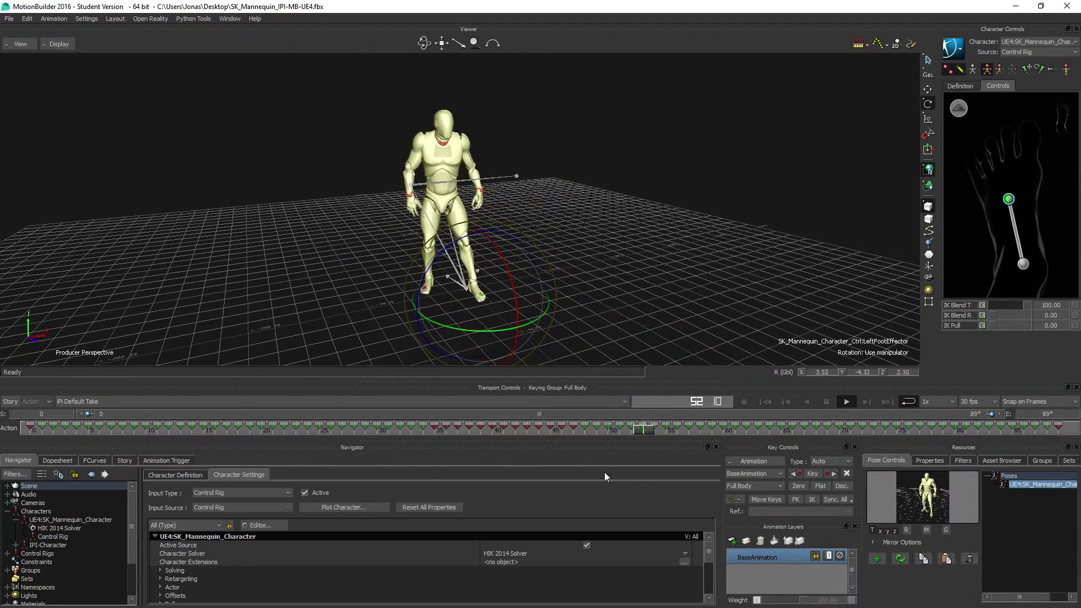
click(826, 402)
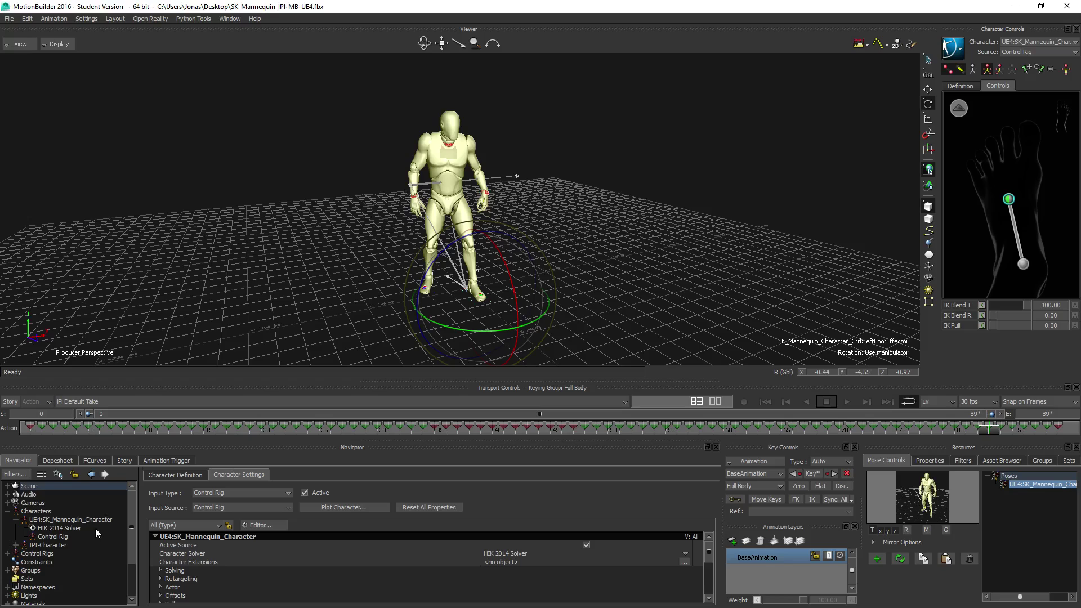
click(52, 519)
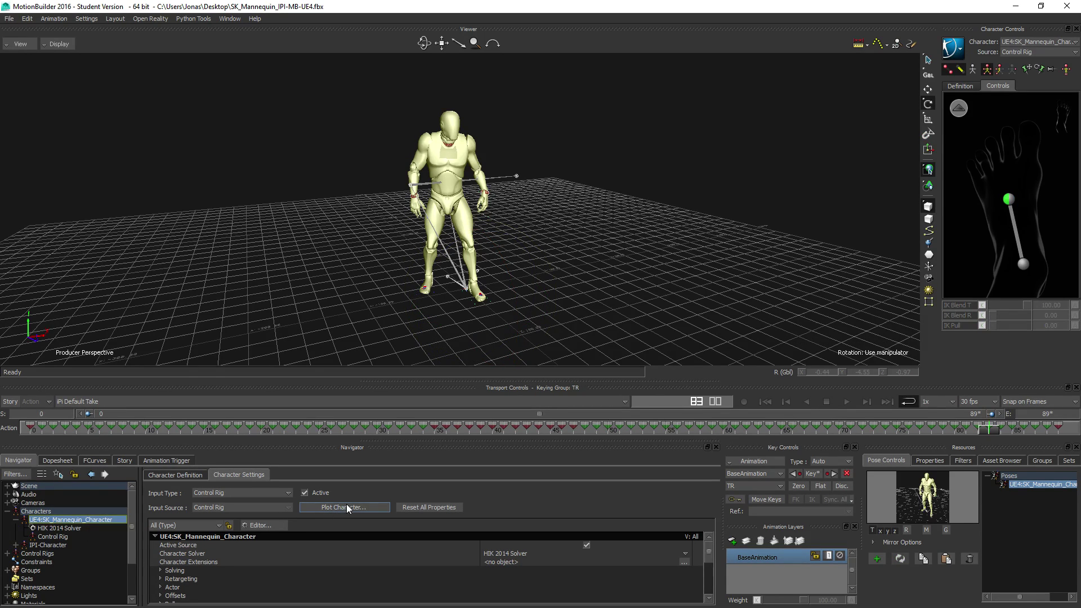
click(763, 462)
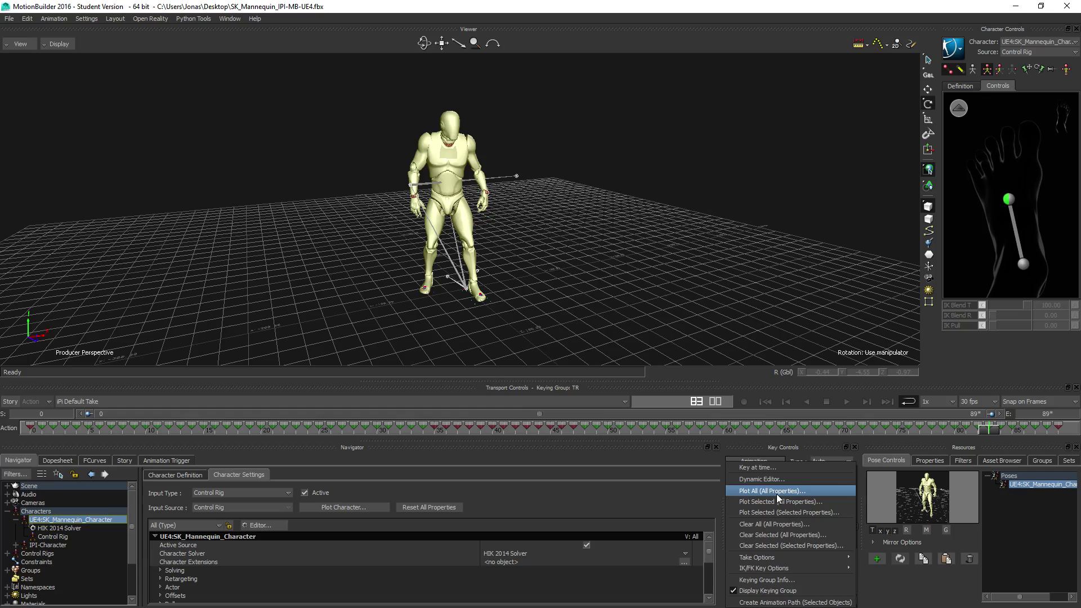
click(776, 492)
click(563, 428)
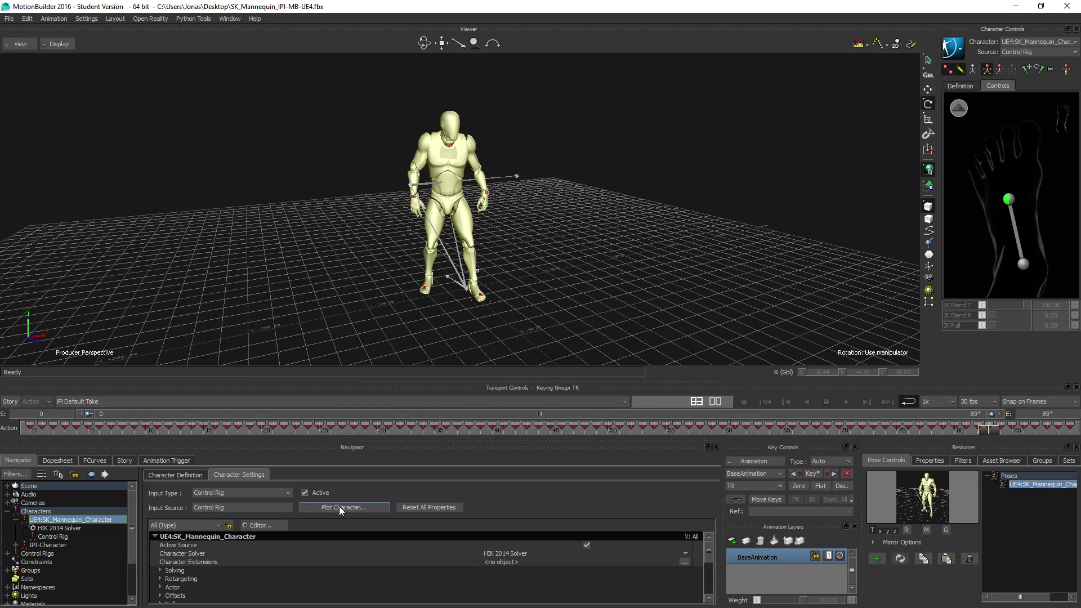
Step: Plot the character's animation onto the skeleton
click(340, 508)
click(503, 344)
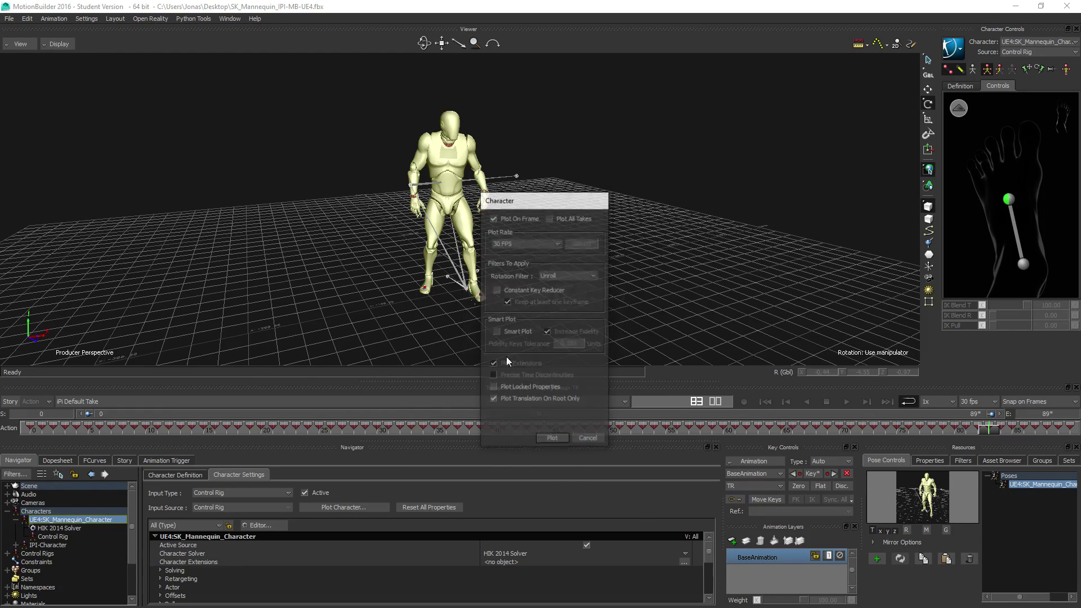
click(555, 441)
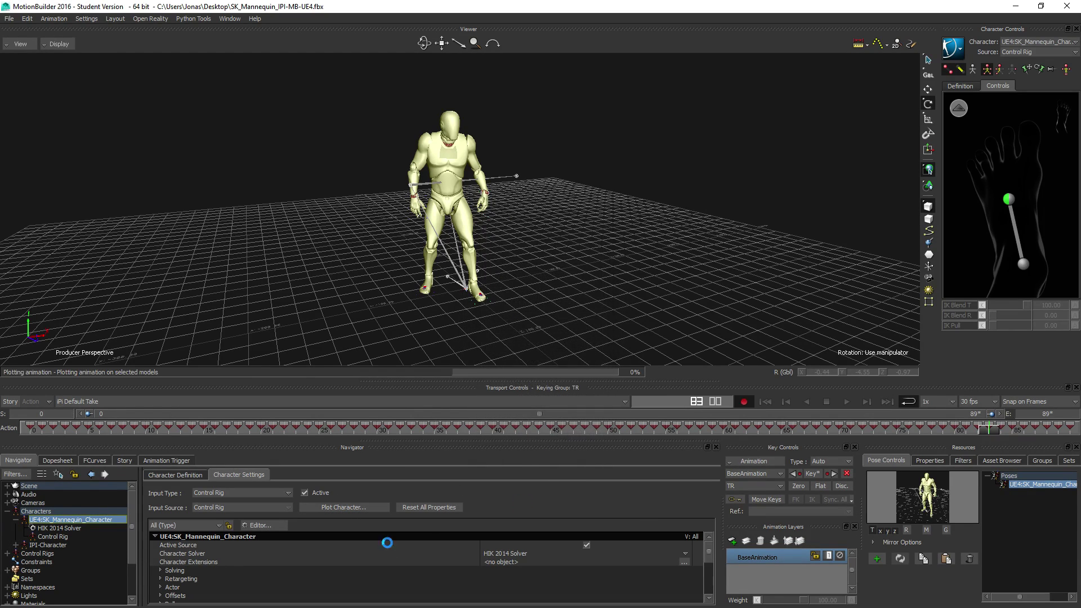
Step: Export the motion as Sidestep_R.fbx on the Desktop, including the iPi Default Take
click(9, 18)
click(56, 161)
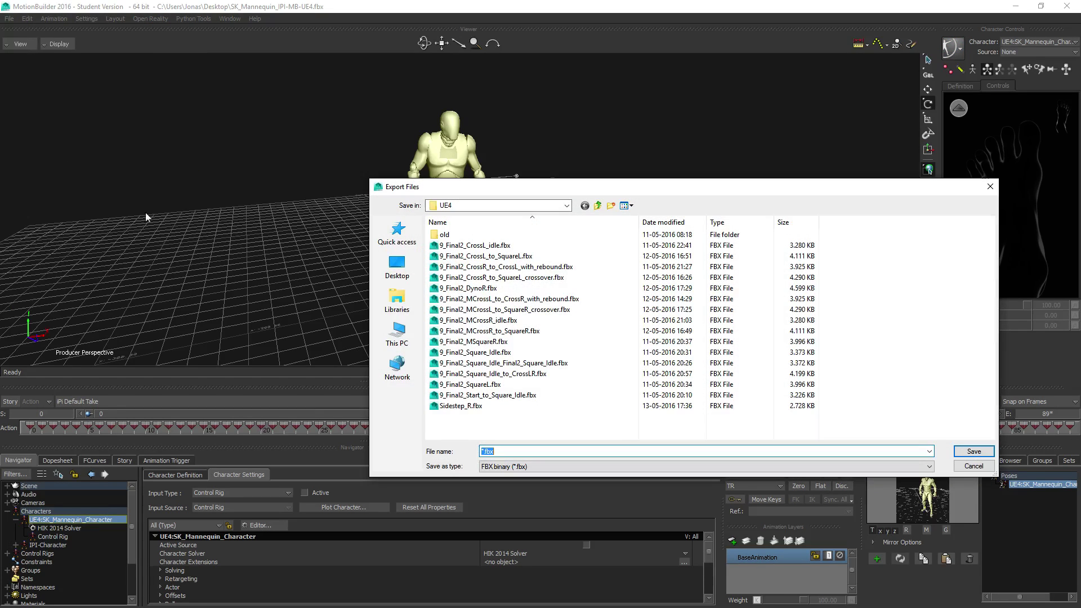
click(461, 406)
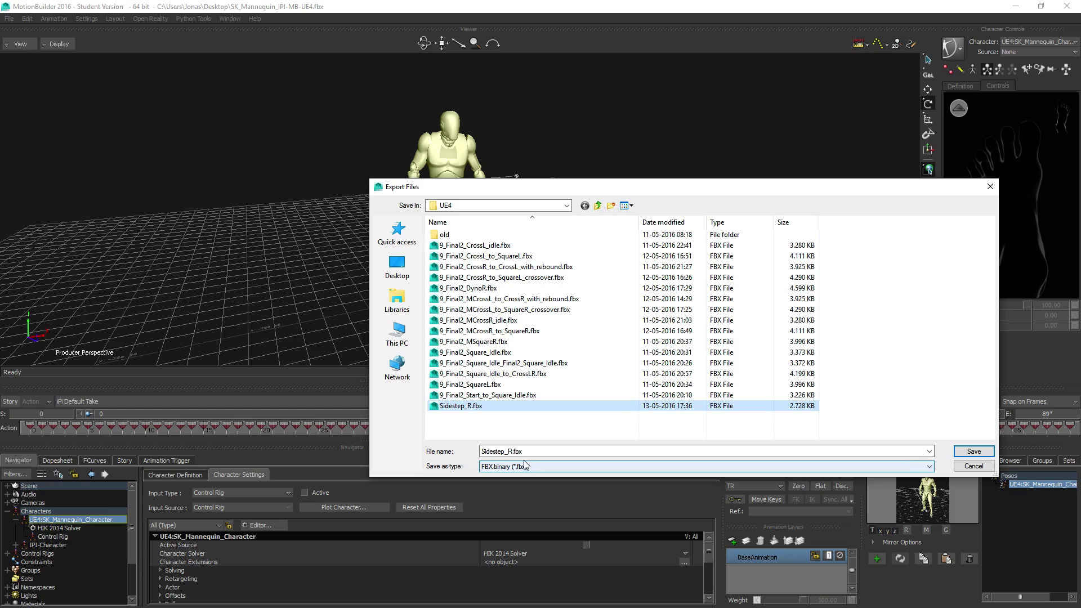
click(499, 451)
key(End)
click(398, 268)
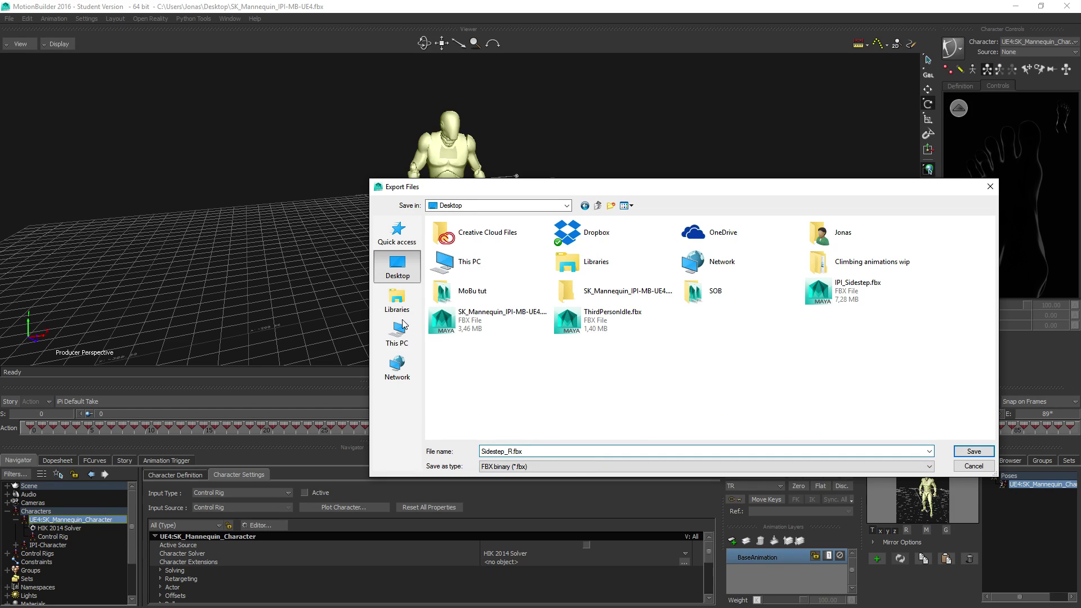
click(973, 451)
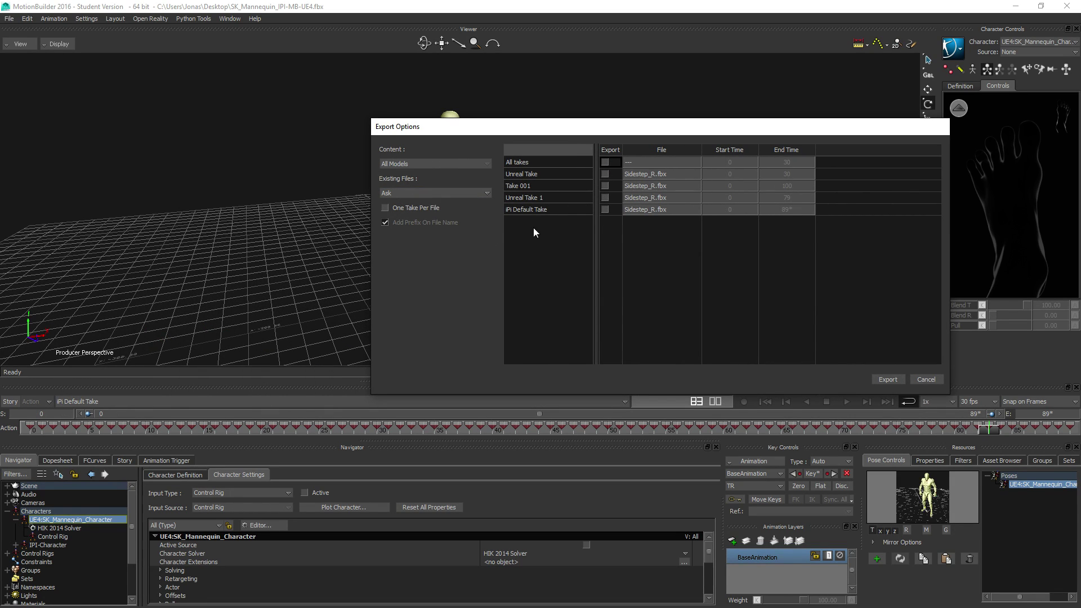
click(606, 210)
click(889, 379)
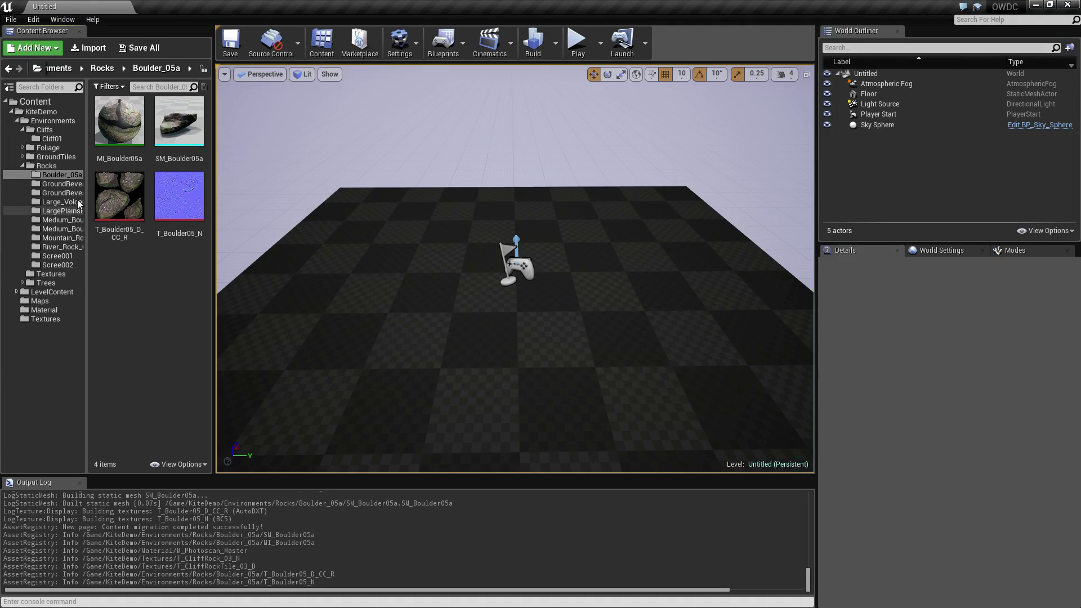
Step: Collapse the KiteDemo folder and select the top-level Content folder in the Content Browser
click(35, 101)
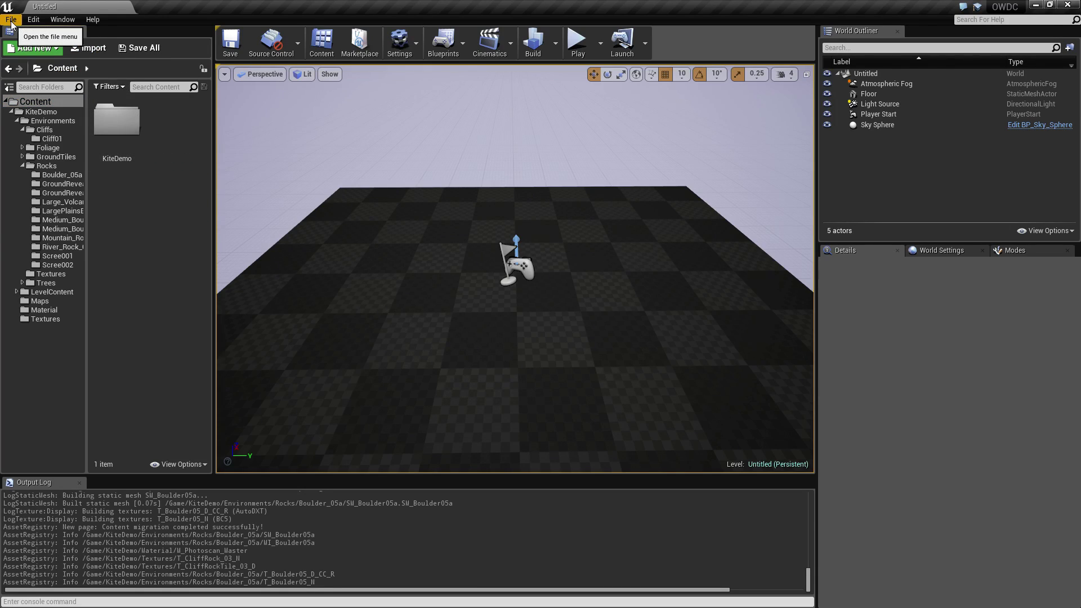
click(1036, 5)
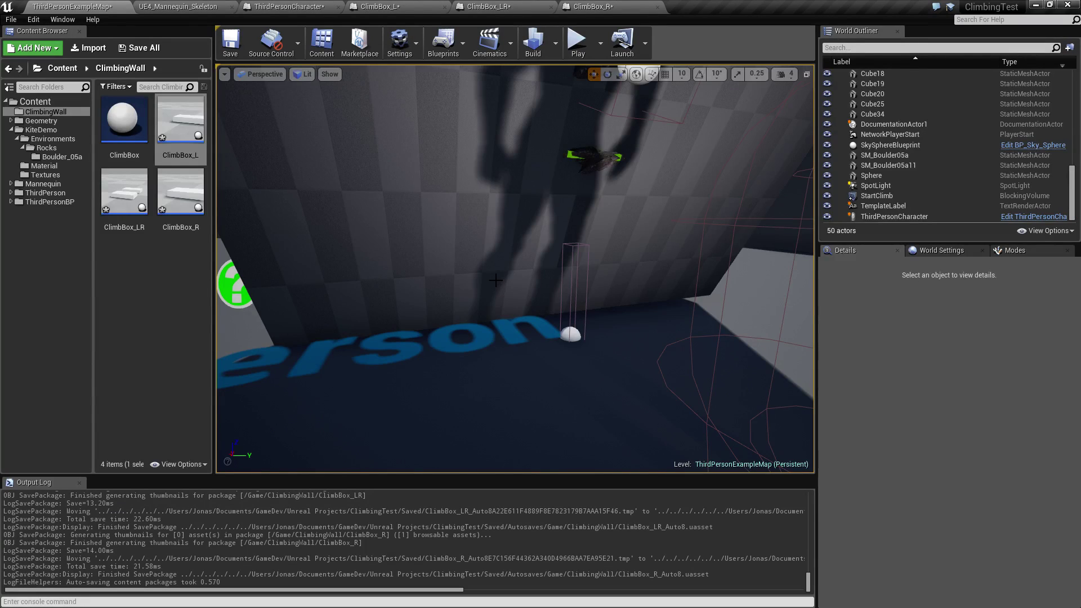
right_drag(515, 268, 479, 225)
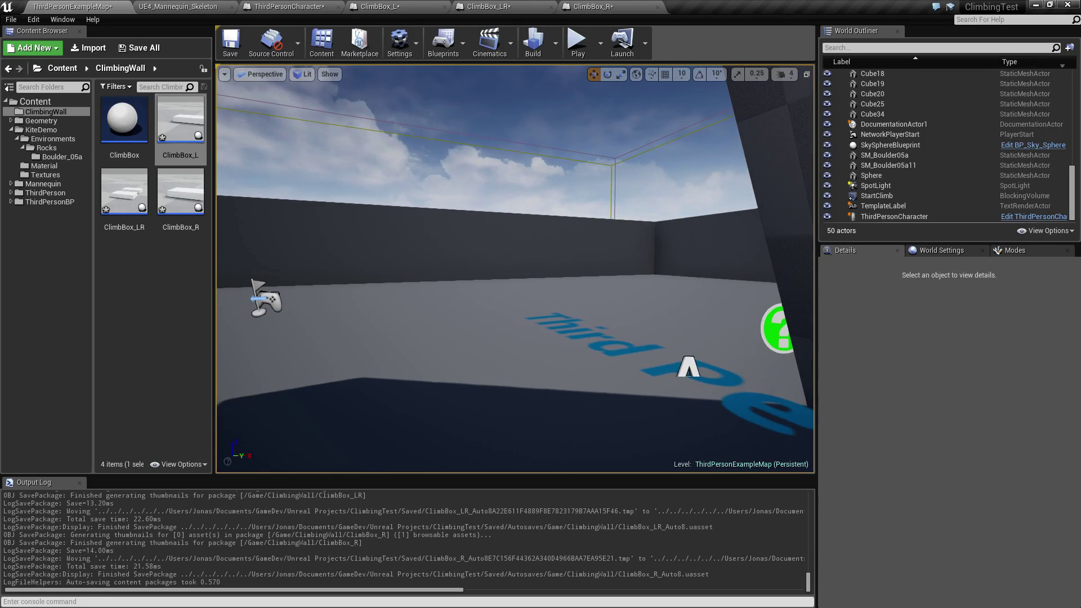
click(11, 130)
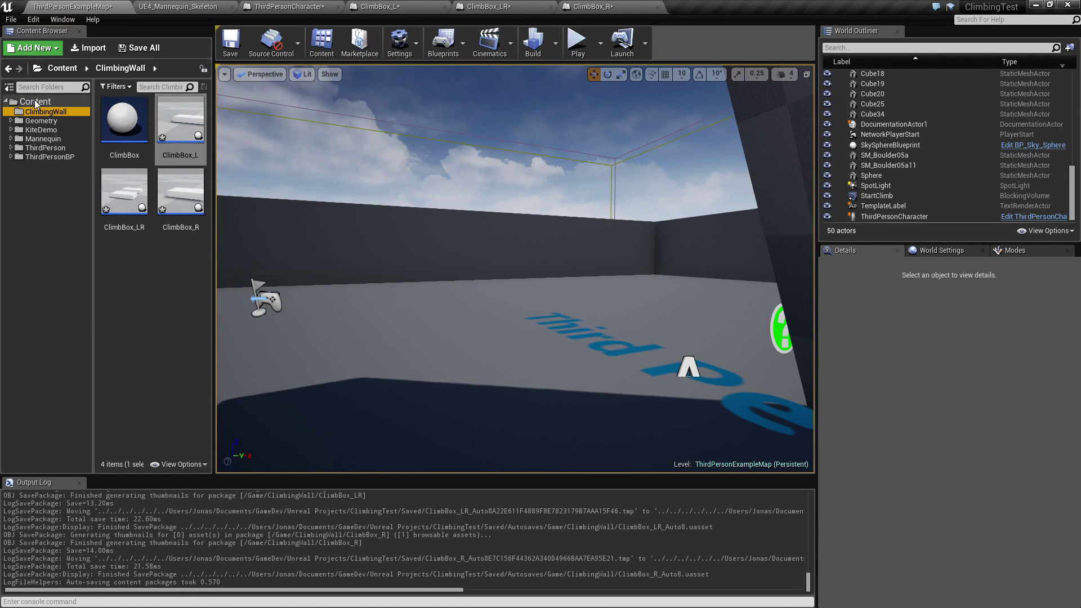
click(35, 102)
Step: Import Desktop\Sidestep_R.fbx as an animation using UE4_Mannequin_Skeleton
click(87, 51)
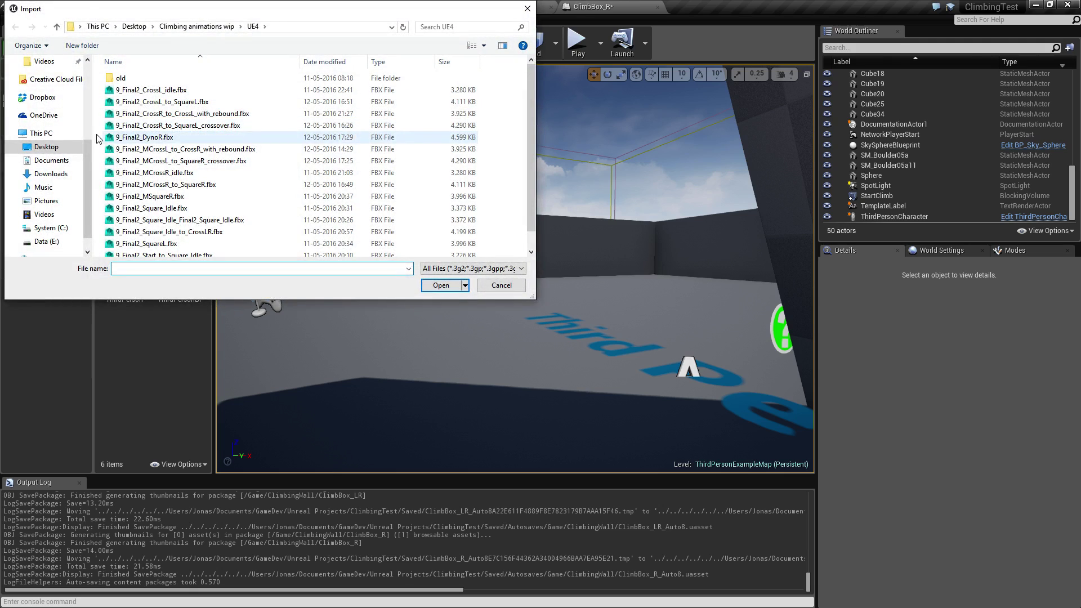
click(42, 98)
scroll(68, 83, up, 4)
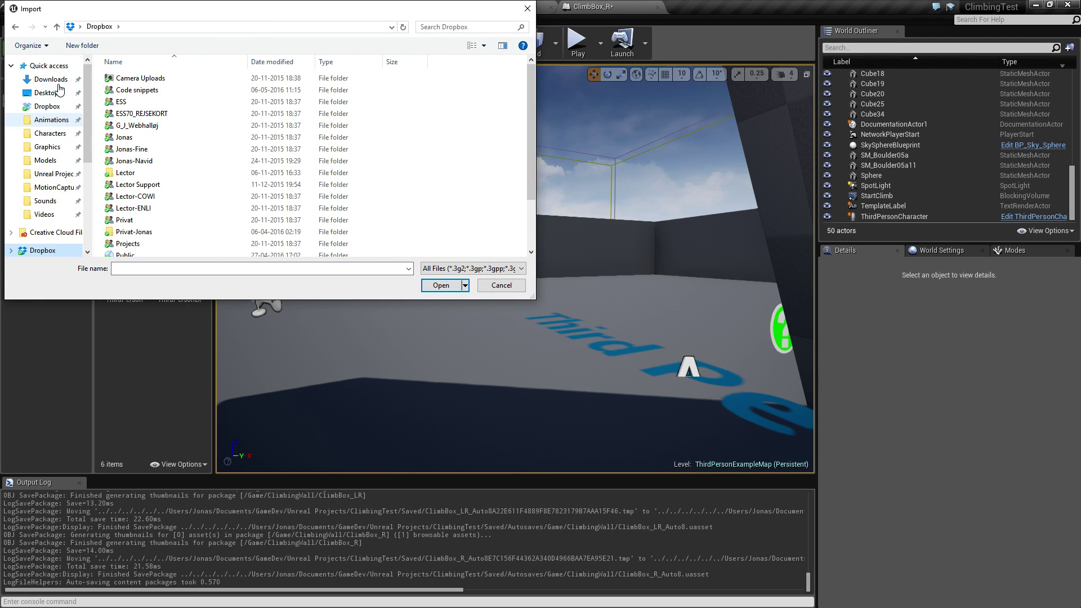
click(46, 93)
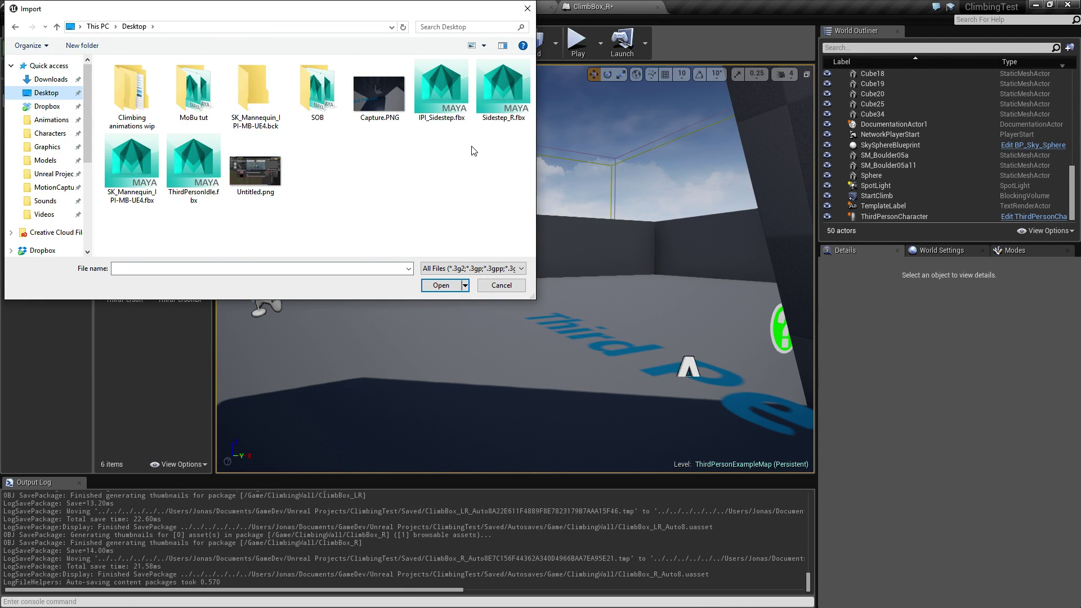
double_click(512, 97)
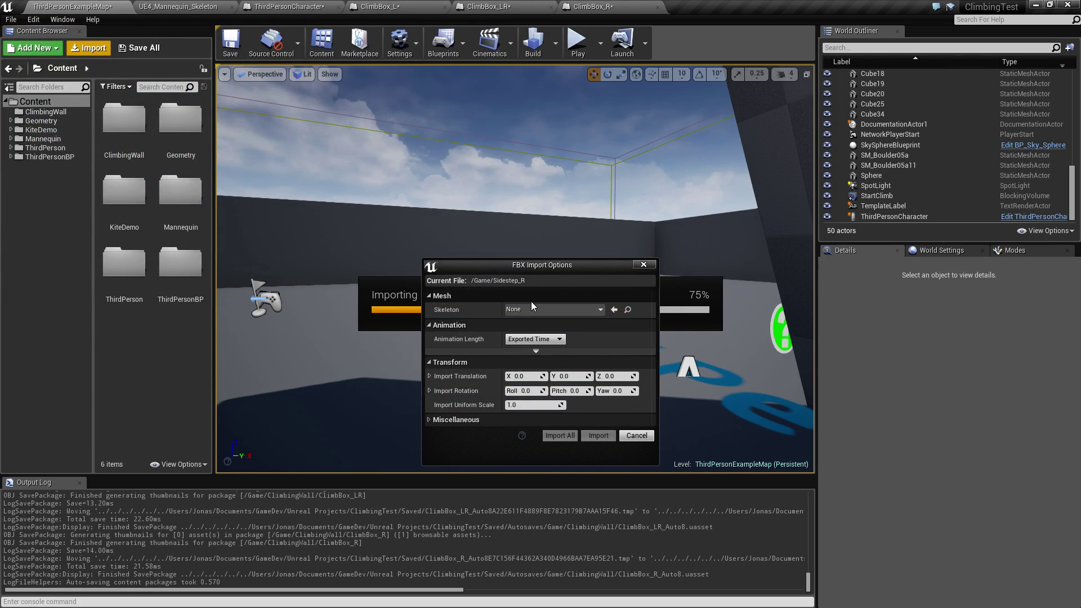
click(532, 309)
click(552, 402)
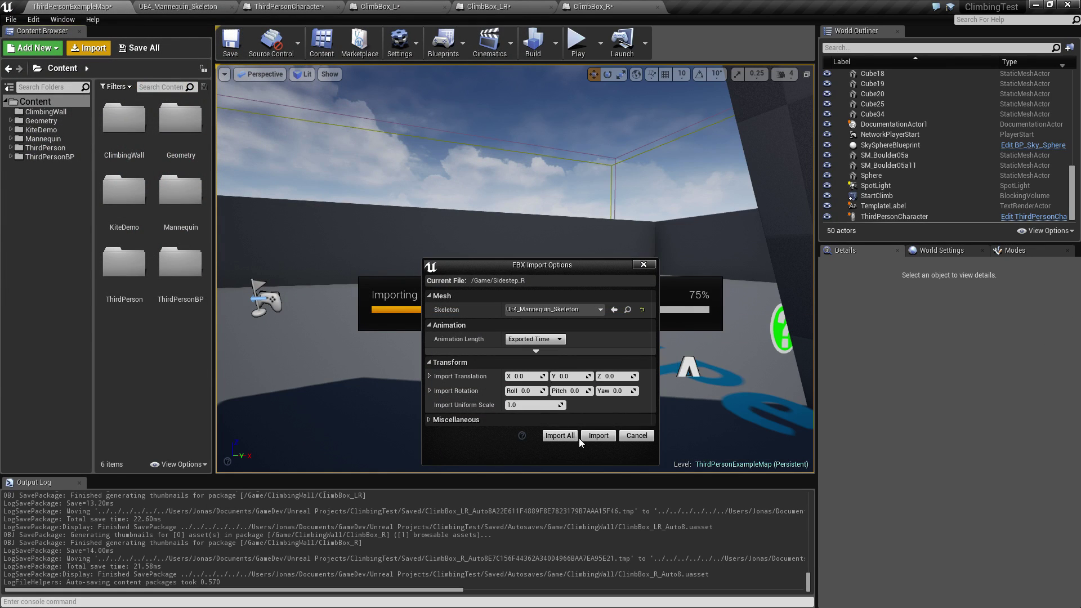
click(599, 434)
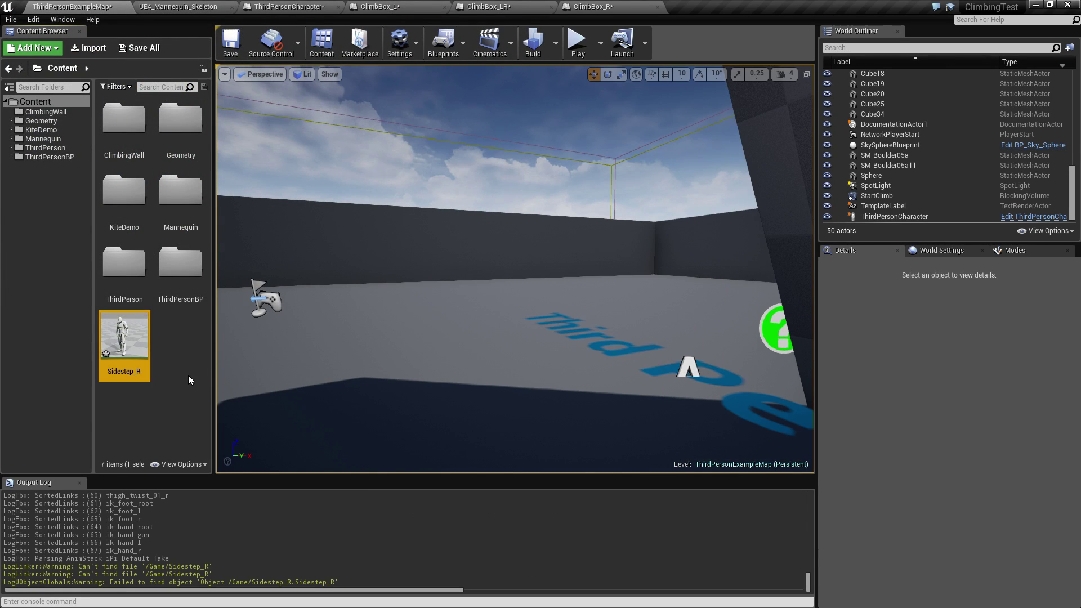
Step: Open the Sidestep_R animation and view the mannequin's sidestep up close from side and front
double_click(115, 356)
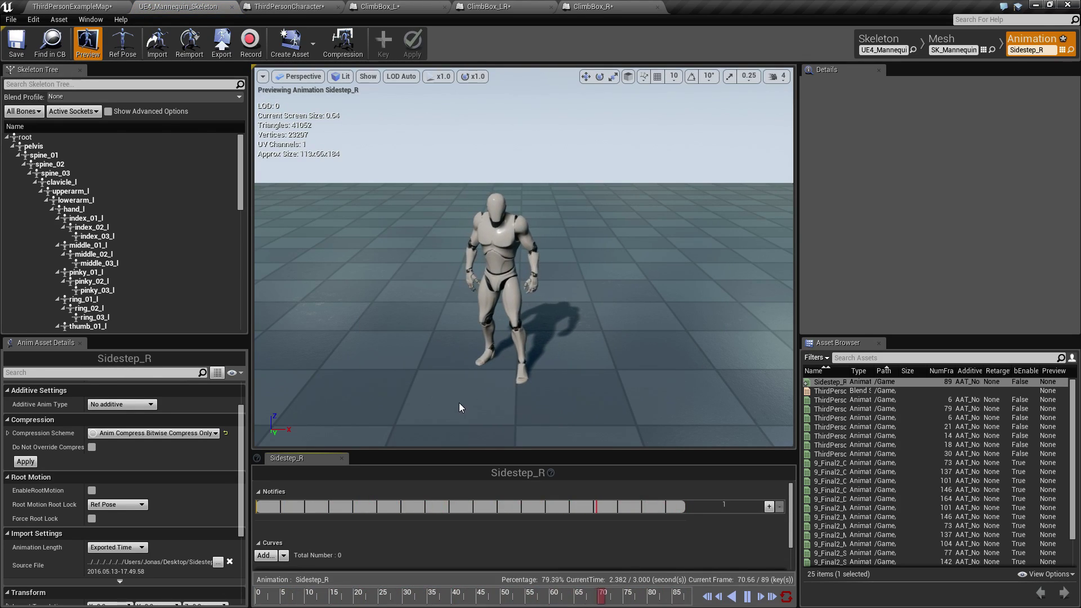
drag(459, 401, 463, 363)
right_drag(463, 363, 482, 339)
drag(477, 339, 514, 360)
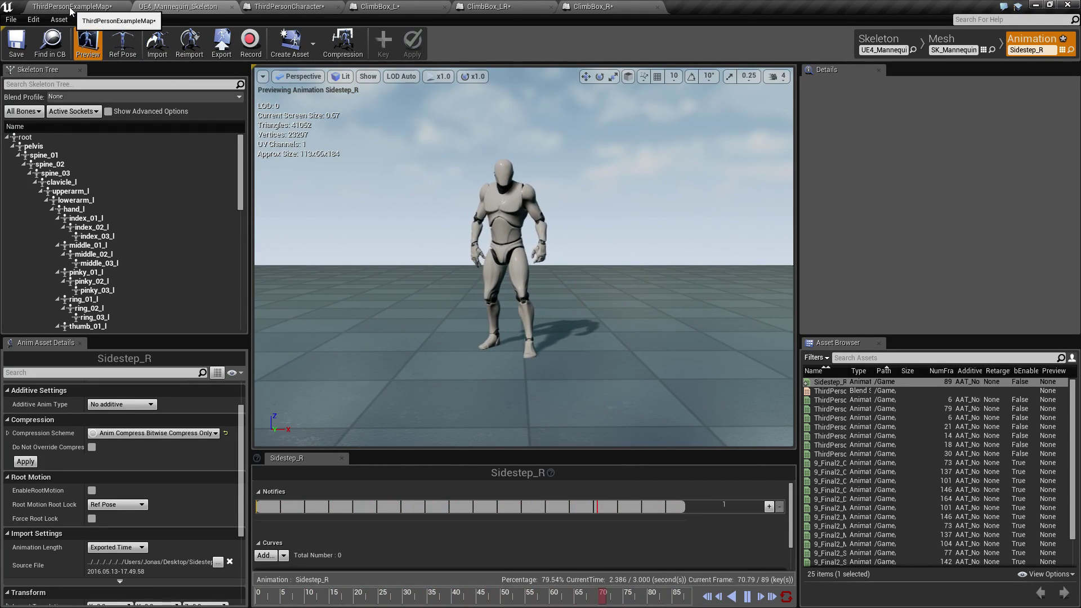